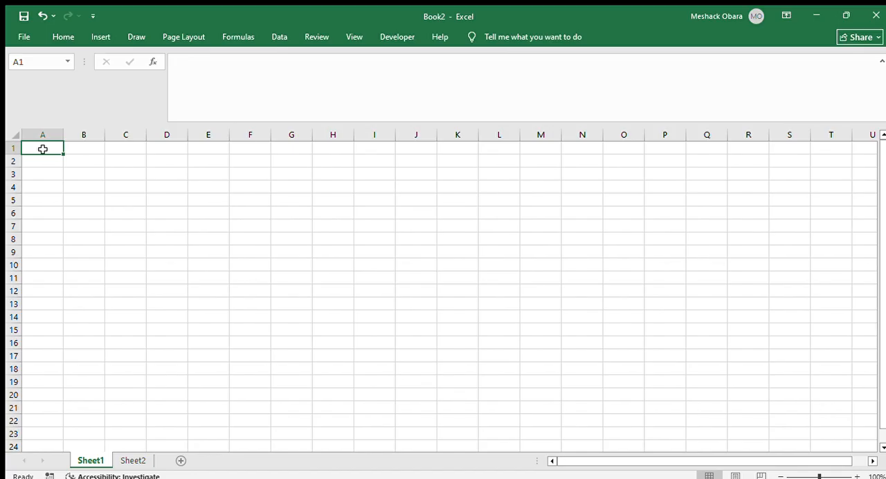
double_click(42, 149)
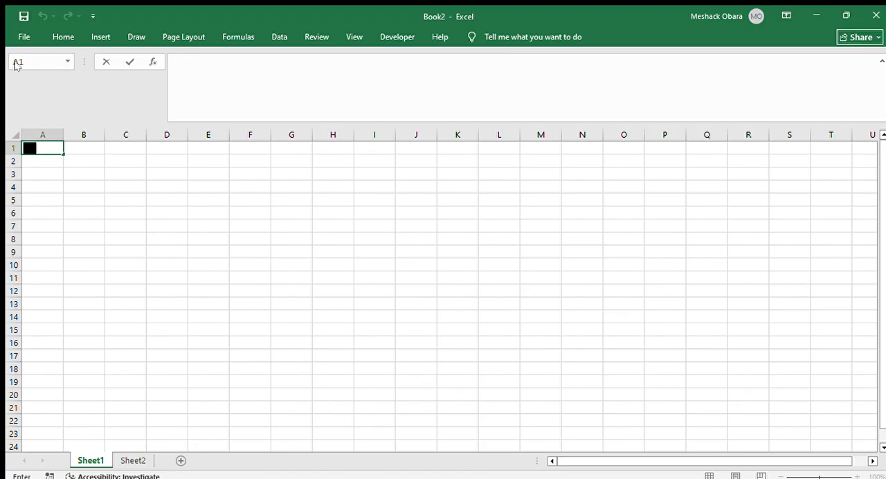
left_click(42, 150)
type("1")
left_click(191, 92)
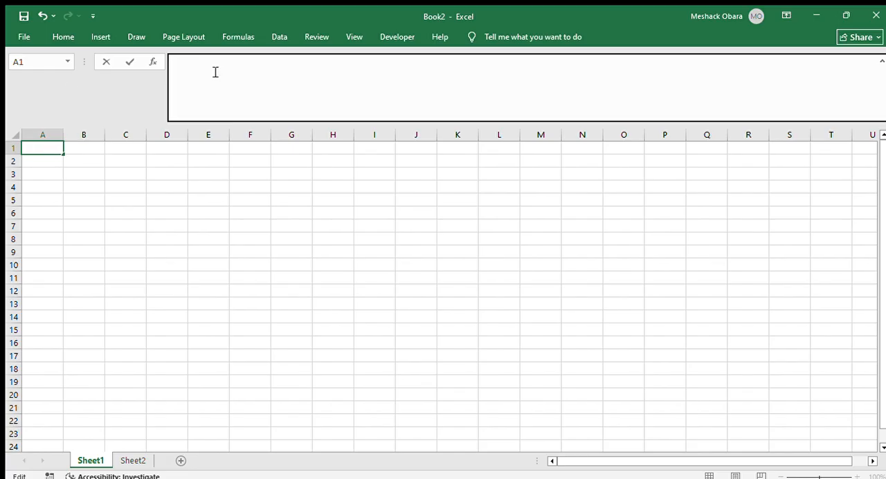
double_click(42, 149)
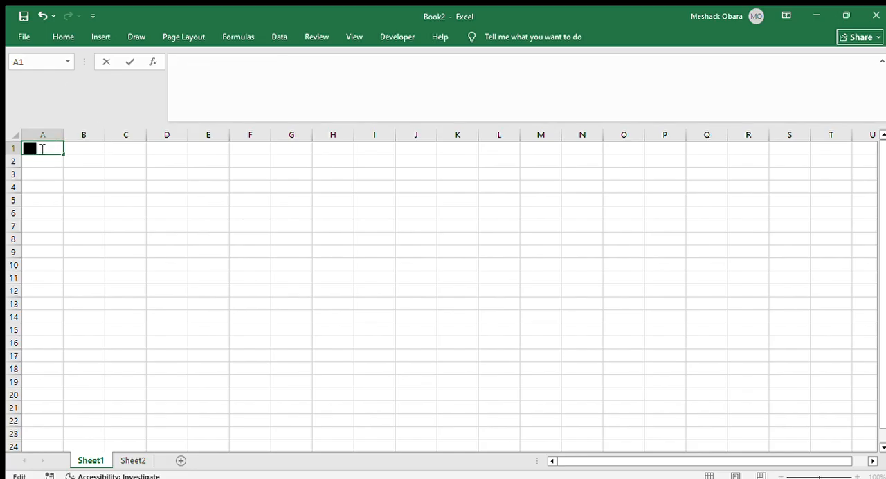
key("Return")
left_click(39, 150)
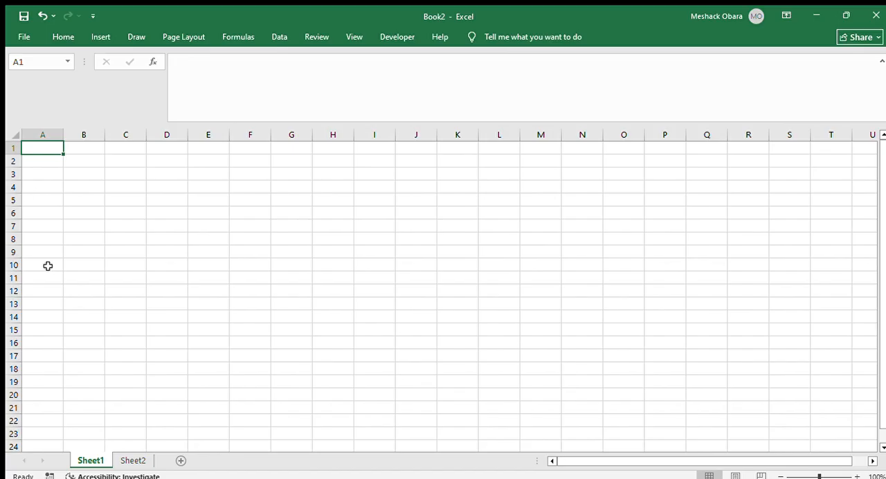
Enter the number 1 in cell A1 and a sample first name in cell B1
double_click(49, 148)
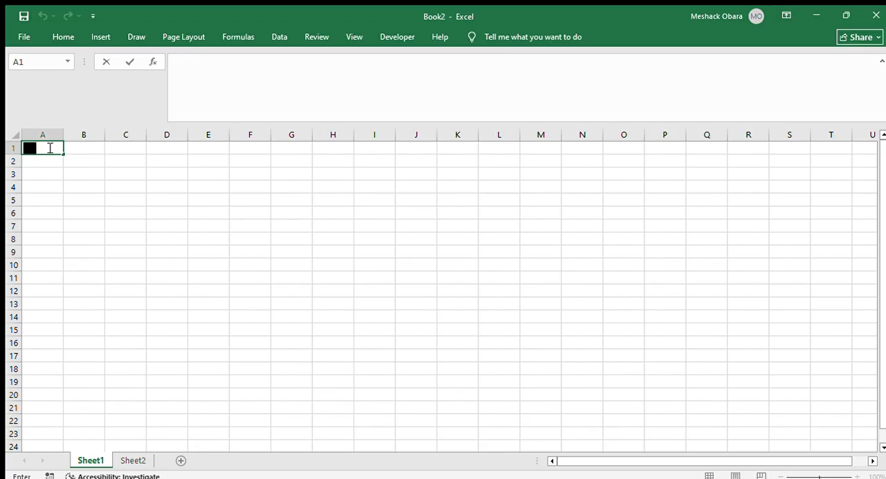
type("1")
key("Return")
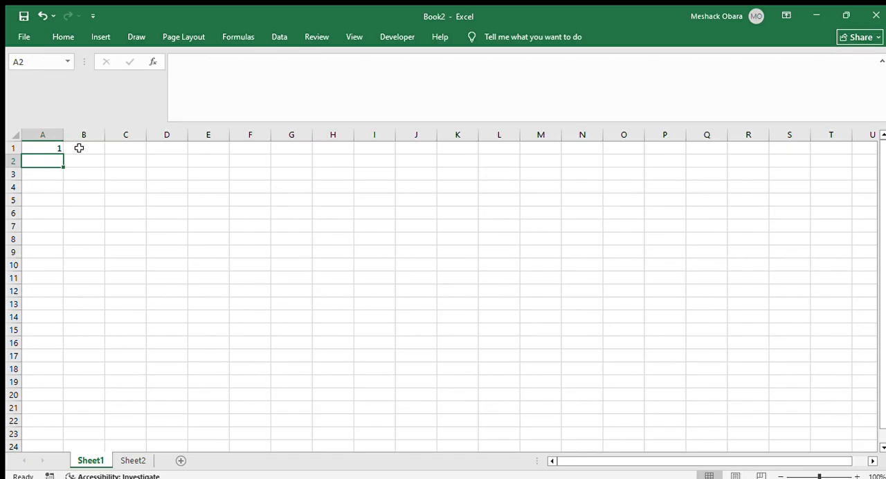
left_click(79, 149)
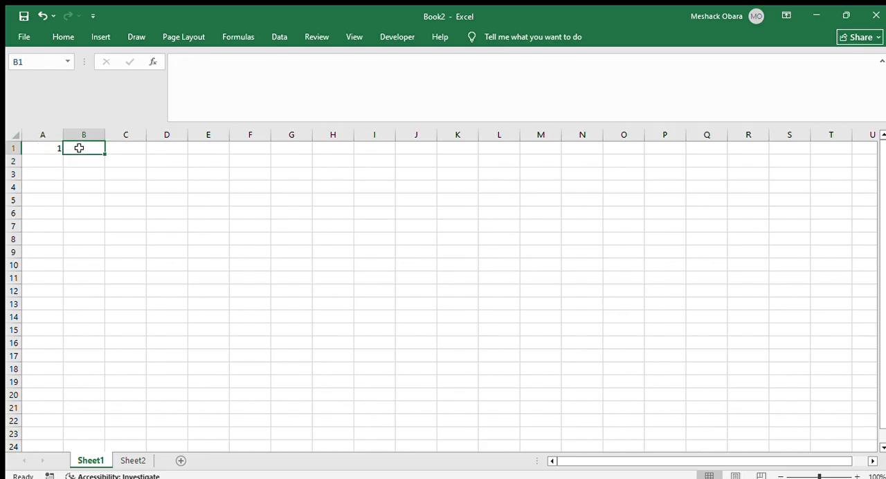
type("john")
key("Return")
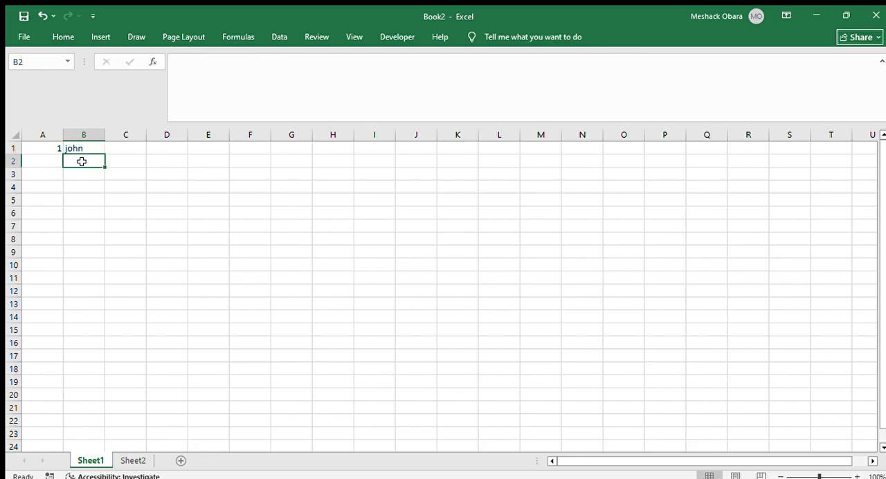
Clear the number in cell A1 and the name in cell B1
left_click(43, 159)
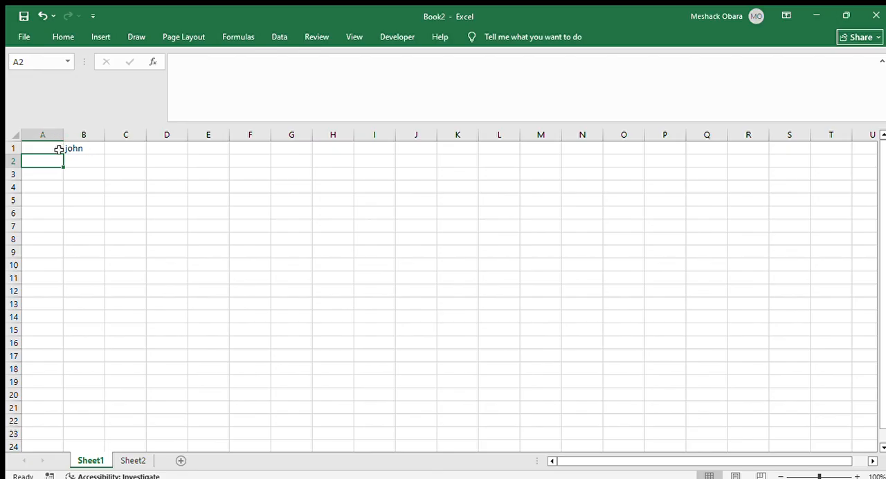
left_click(84, 150)
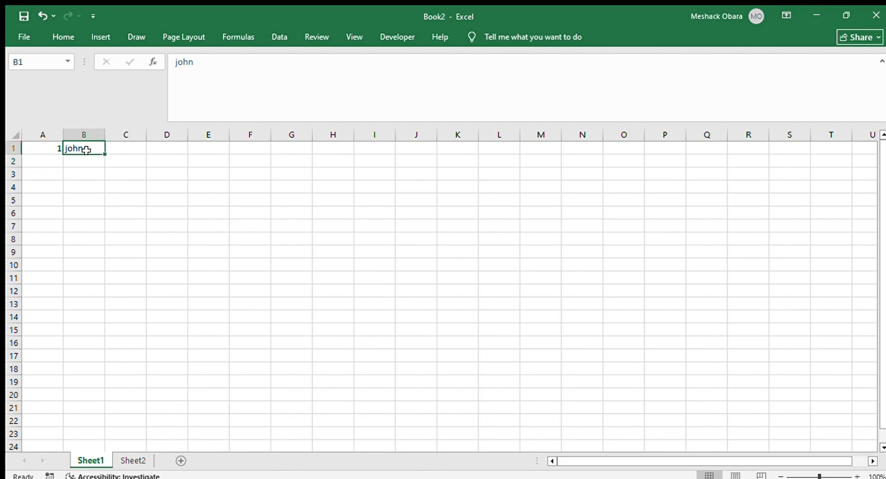
left_click(44, 158)
left_click(57, 148)
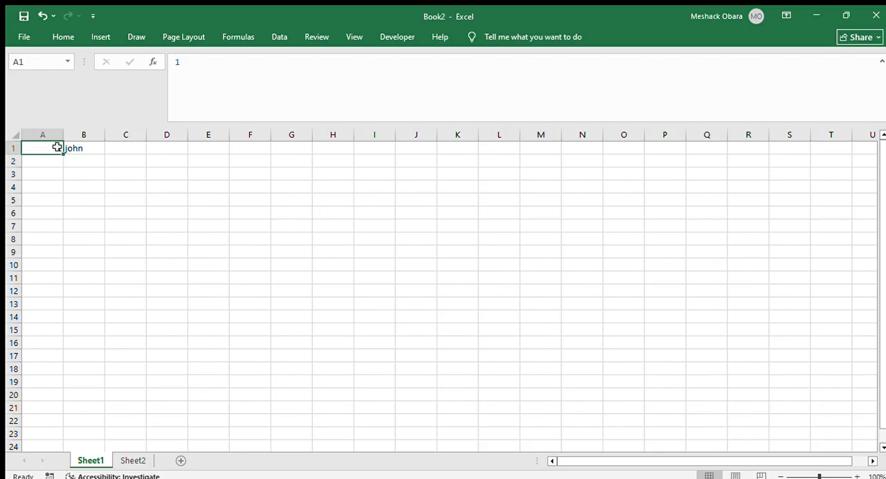
key("BackSpace")
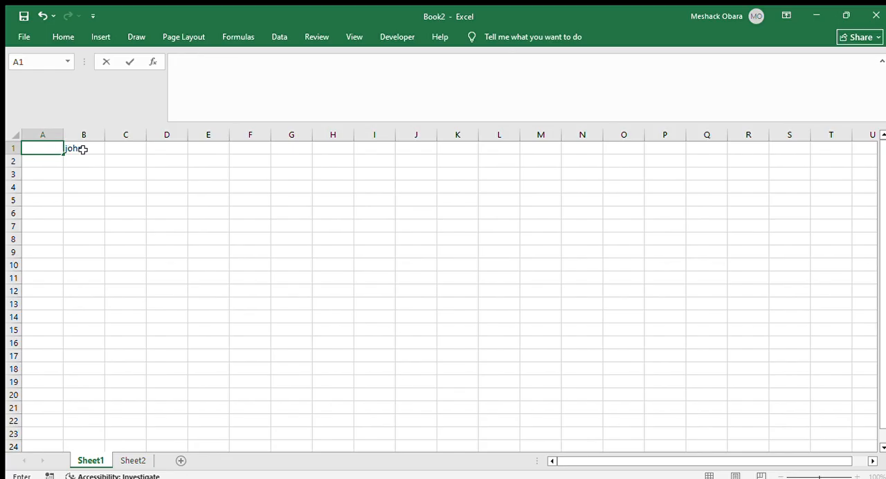
left_click(82, 149)
key("BackSpace")
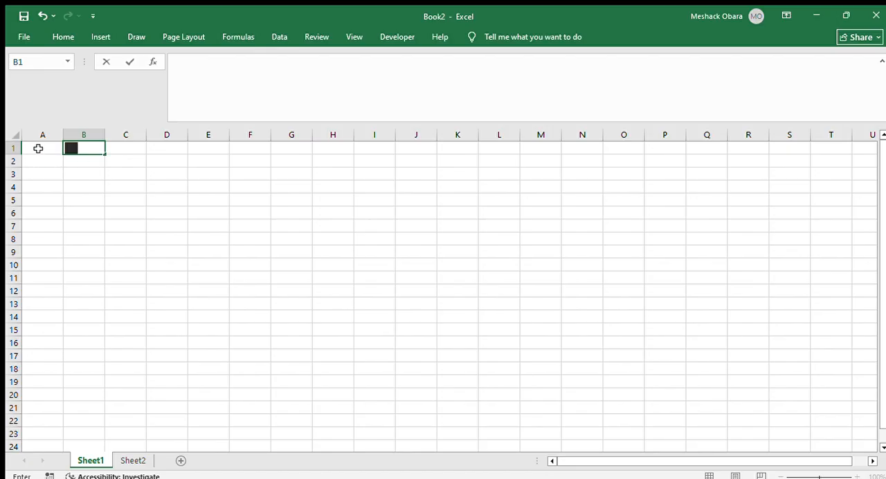
Undo the clearing of cells A1 and B1 to restore the number and the name
key("ctrl+z")
key("ctrl+z")
key("ctrl+z")
left_click(41, 147)
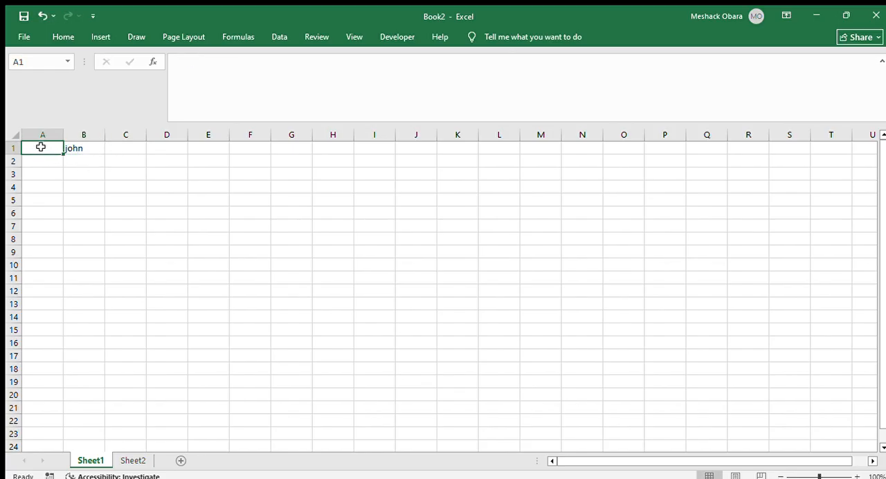
key("ctrl+z")
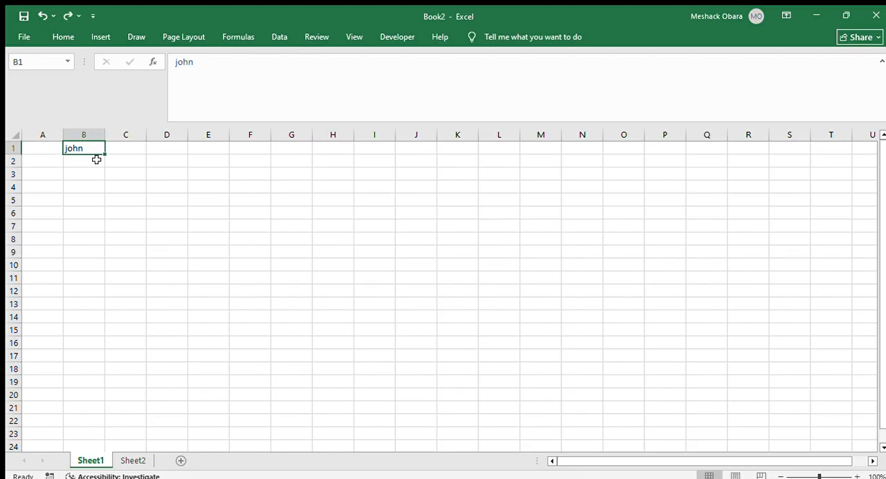
left_click(50, 149)
double_click(50, 149)
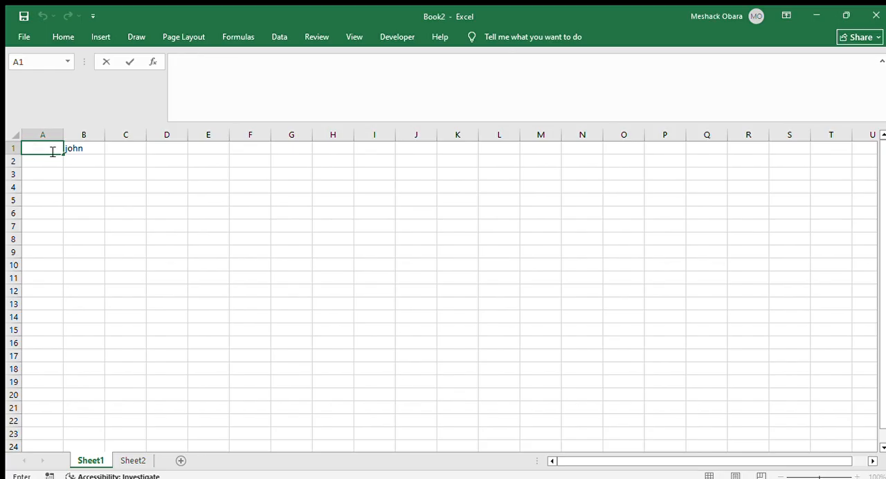
left_click(91, 150)
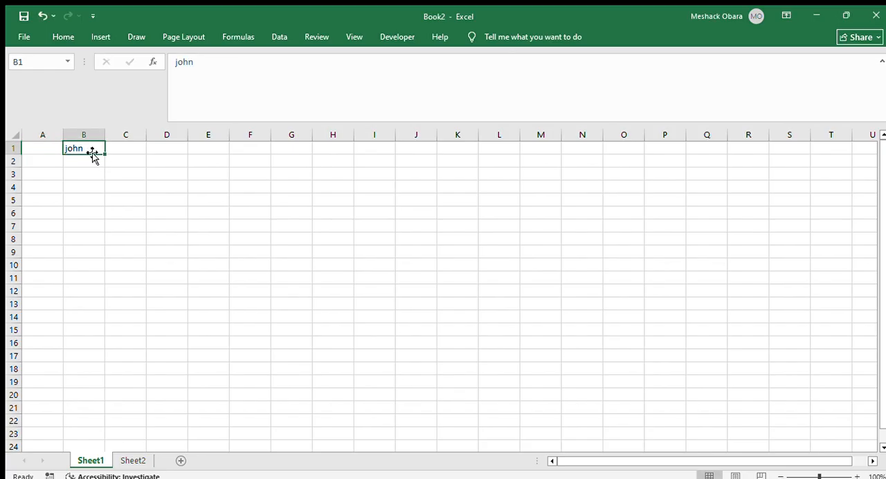
left_click(111, 185)
left_click(78, 169)
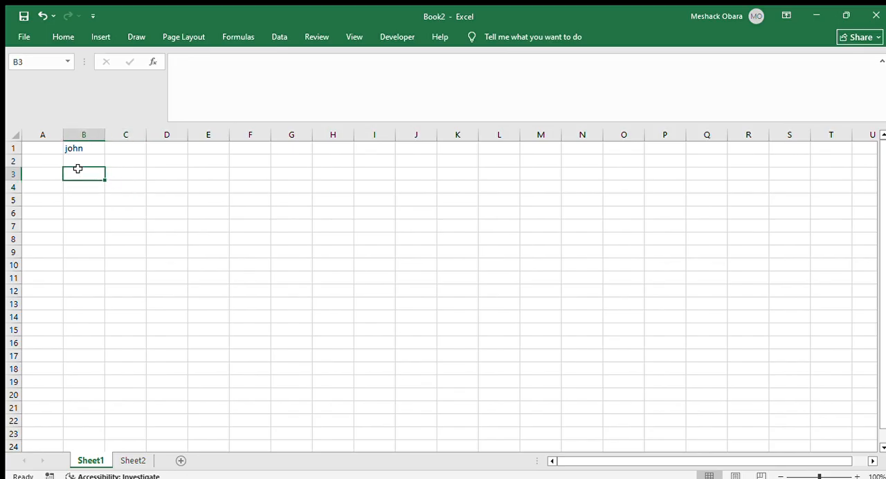
key("ctrl+z")
key("ctrl+z")
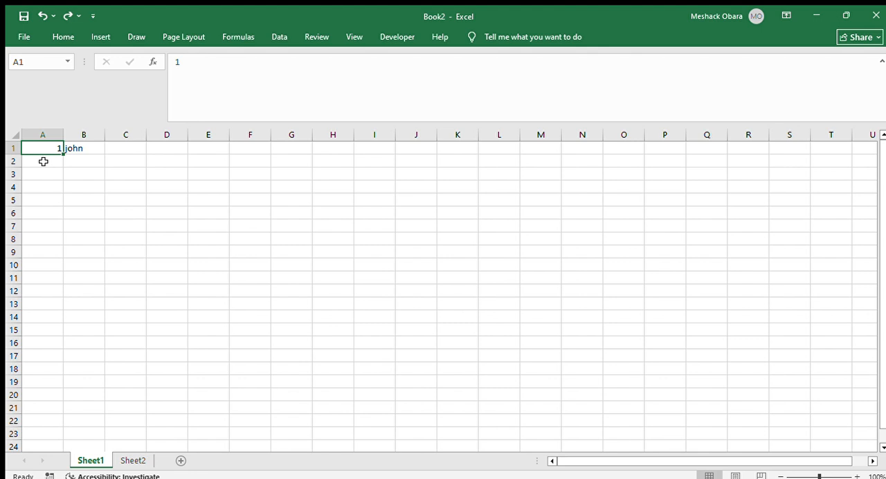
Delete the number in cell A1 again and undo that deletion
key("Delete")
key("ctrl+z")
left_click(51, 170)
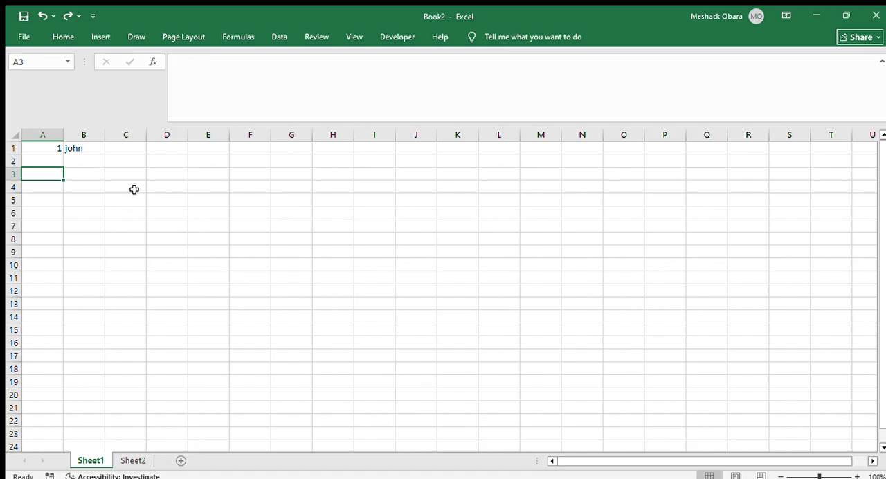
Select the whole of column A
left_click(35, 158)
left_click(44, 147)
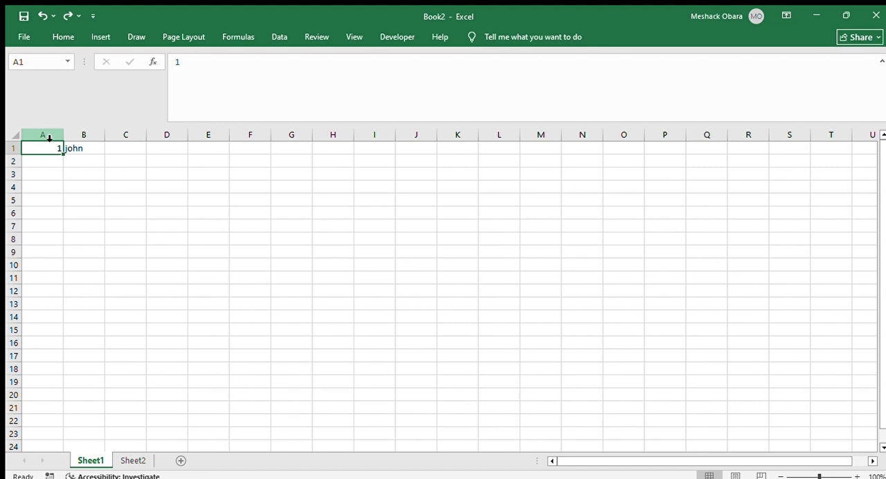
left_click(49, 137)
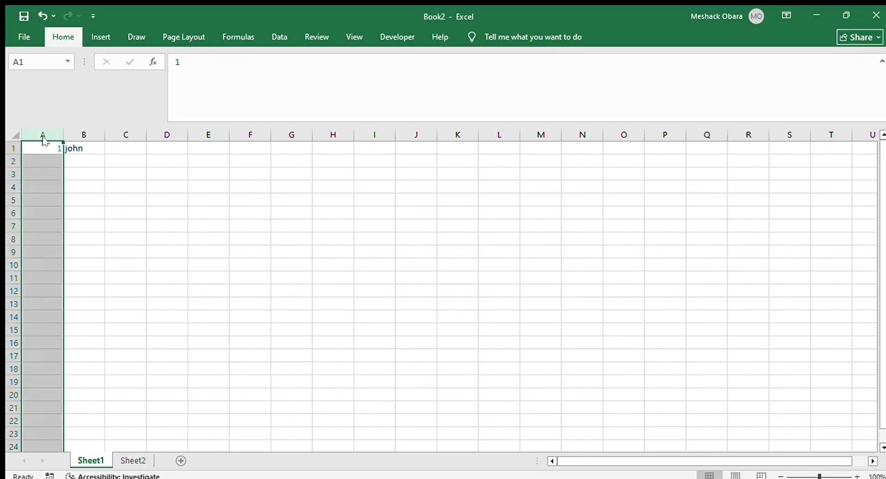
Continue the numbering in column A with 2 in cell A2 and 3 in cell A3
left_click(44, 160)
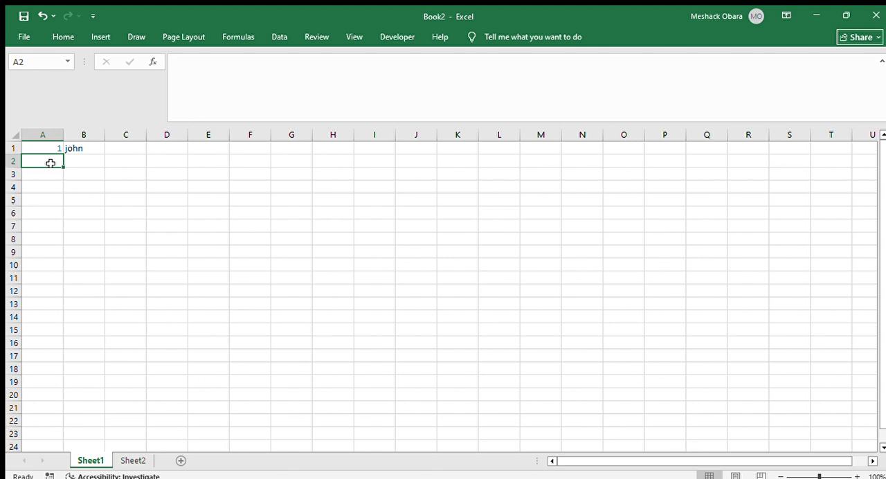
type("2")
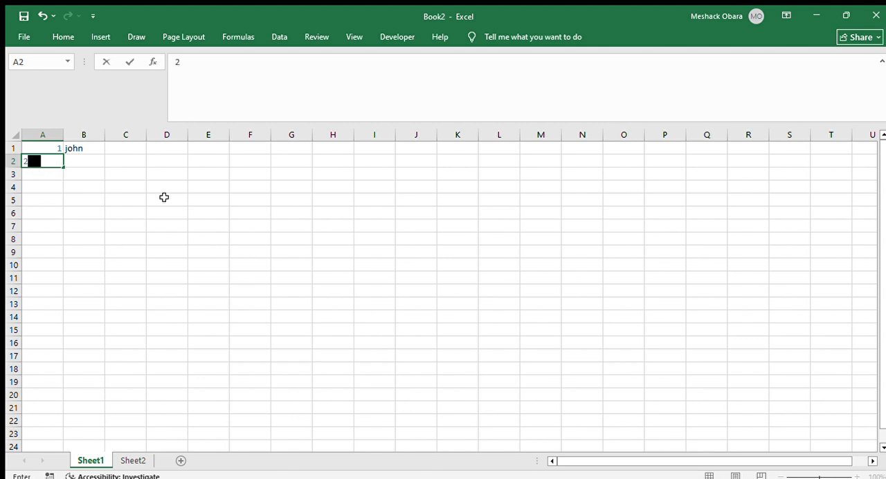
key("Return")
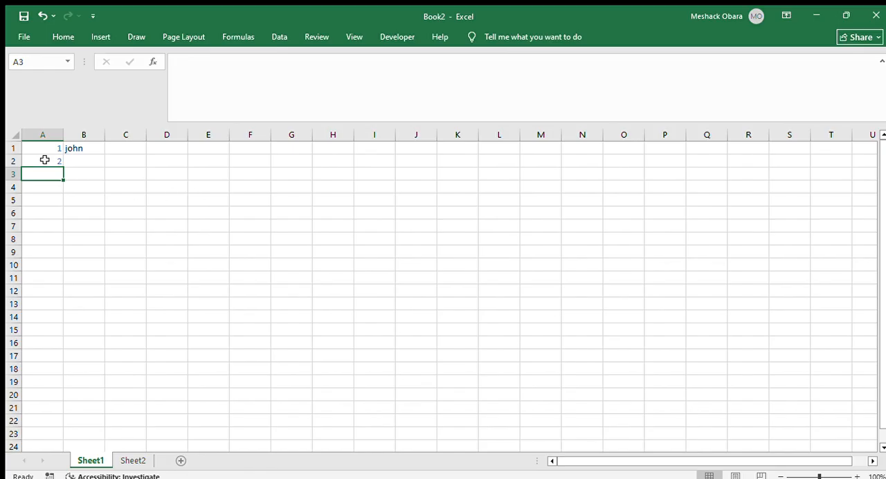
type("3")
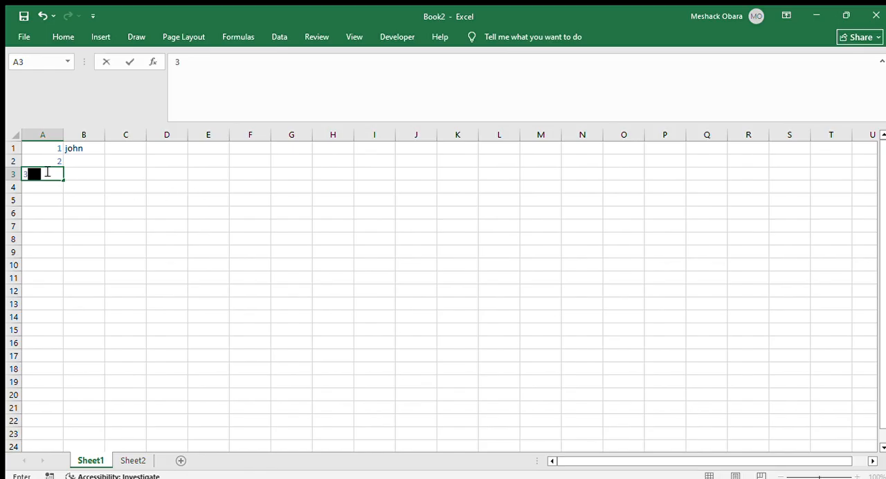
key("Return")
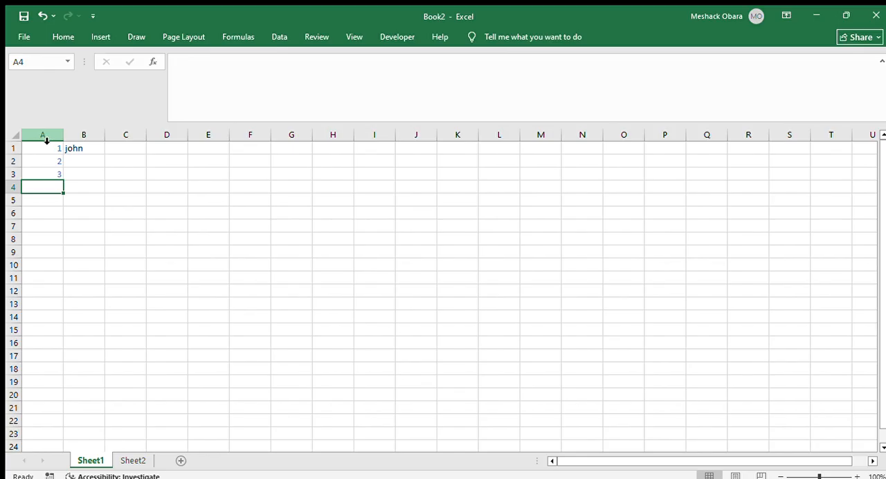
Try dark blue and dark gold fills on the whole of column A, and settle on orange
left_click(43, 135)
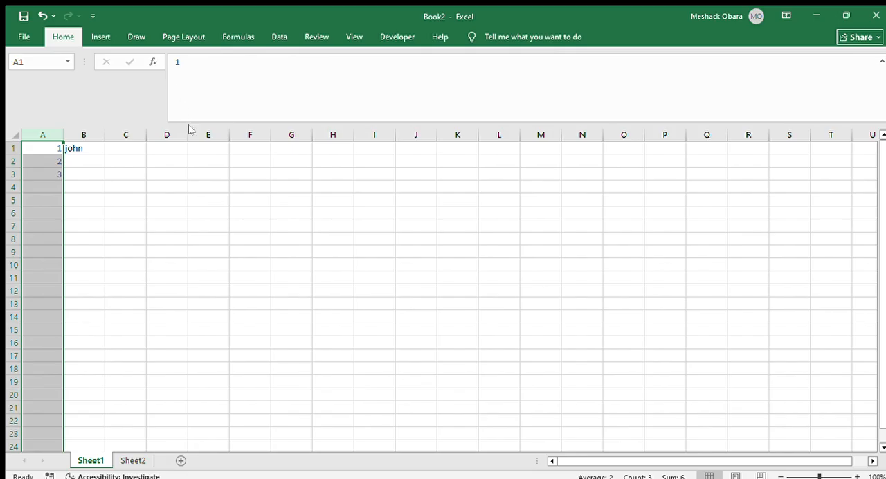
key("ctrl+1")
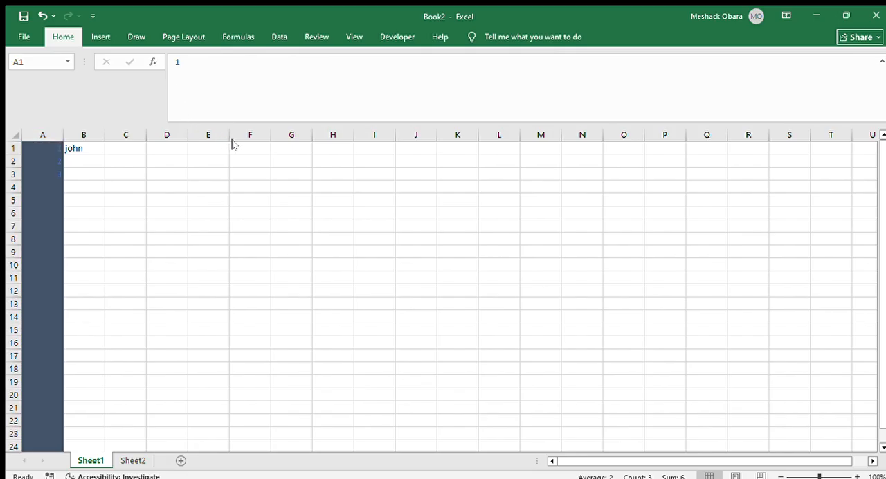
left_click(234, 144)
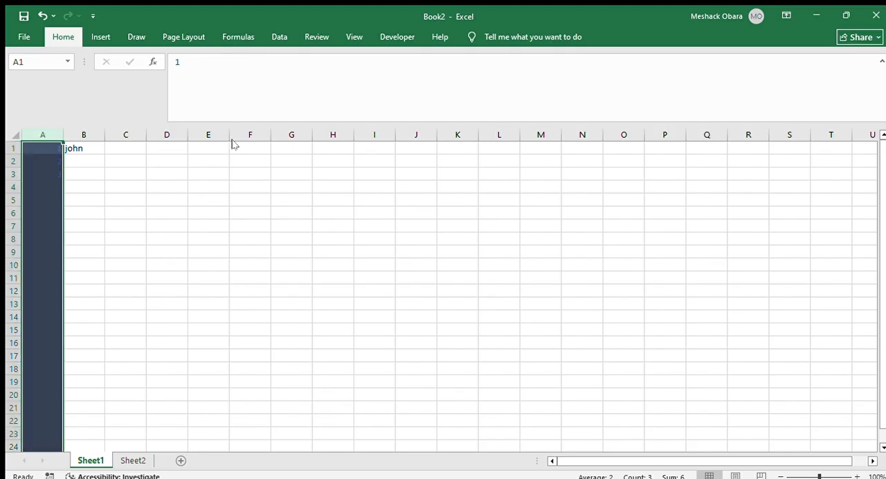
left_click(180, 79)
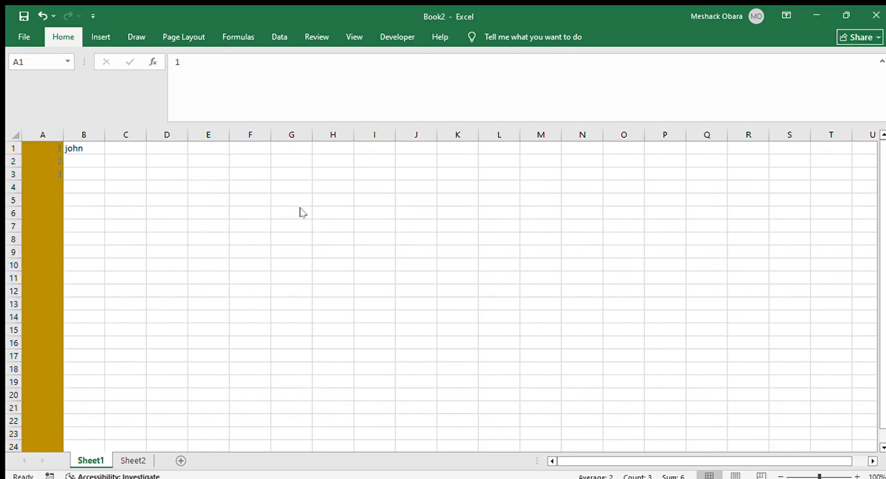
left_click(300, 213)
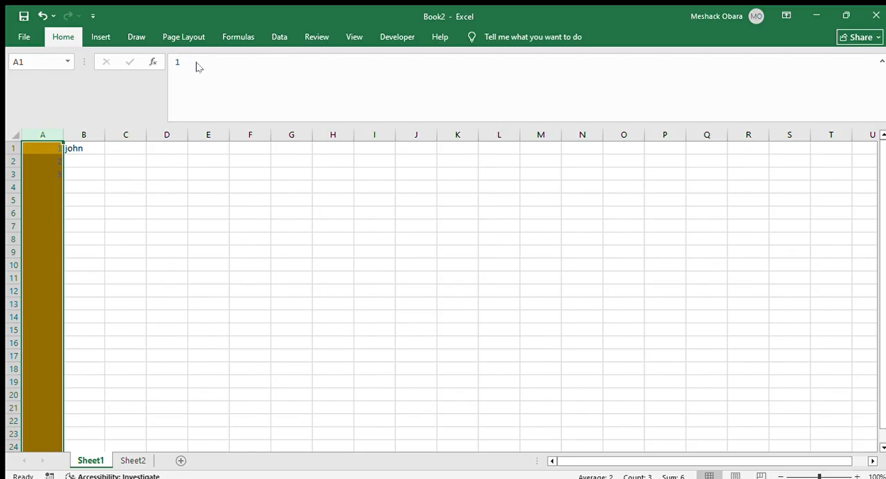
left_click(184, 83)
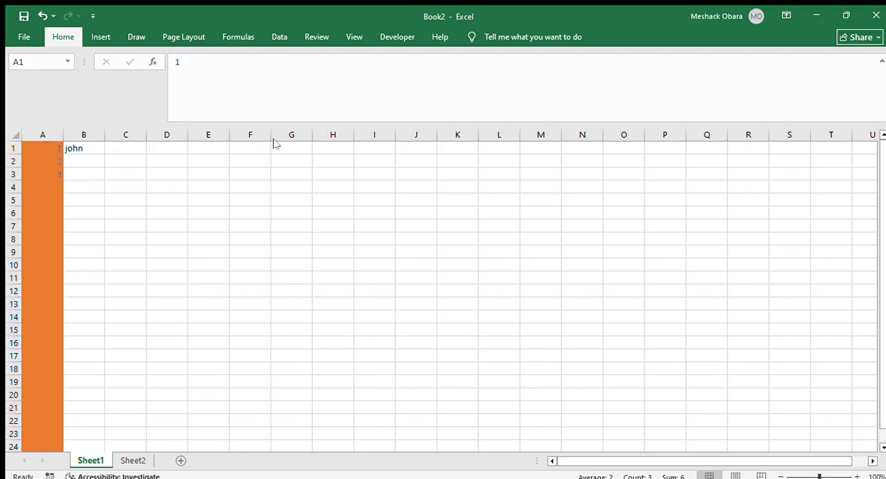
left_click(268, 141)
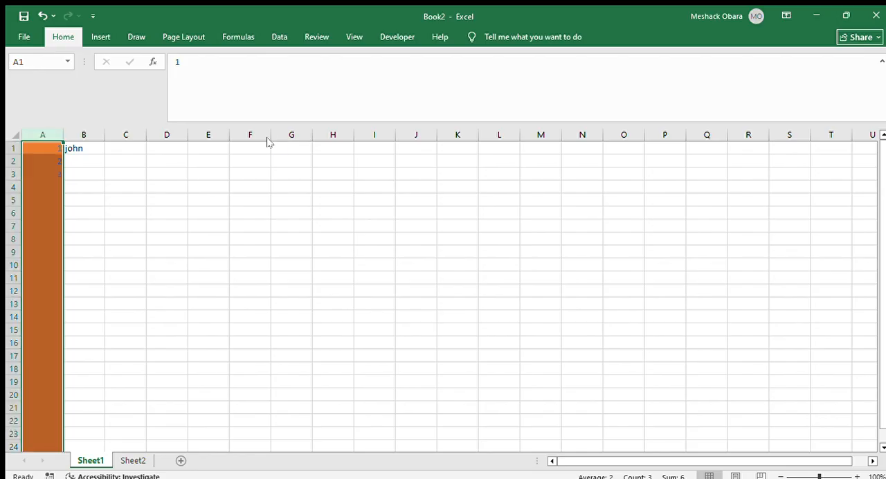
Set the font color of the whole of column A to white
left_click(209, 76)
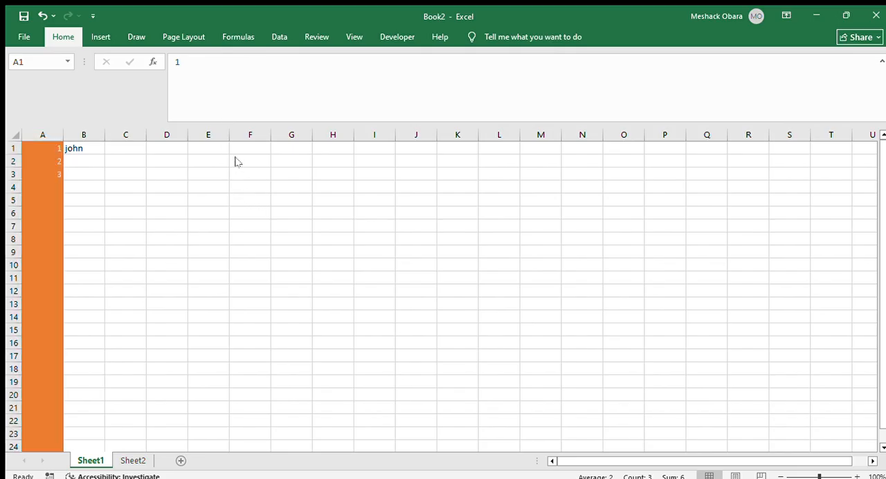
left_click(236, 158)
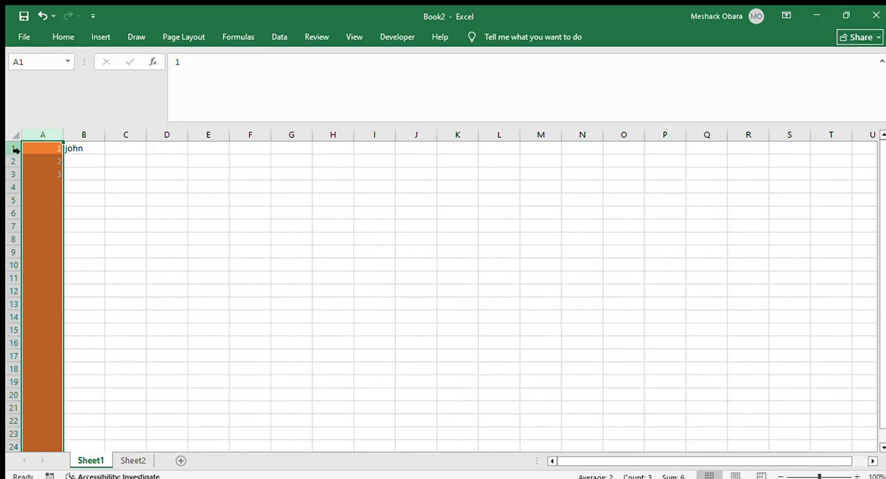
Make the whole of row 1 bold
left_click(15, 149)
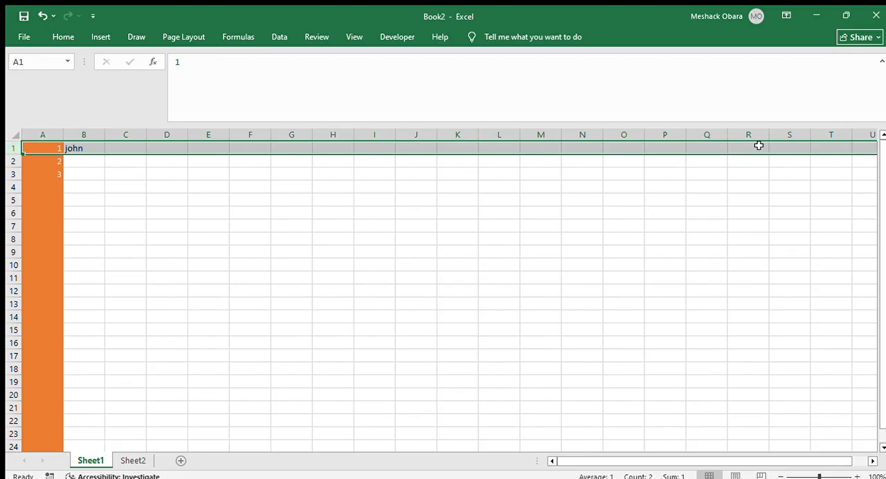
left_click(62, 37)
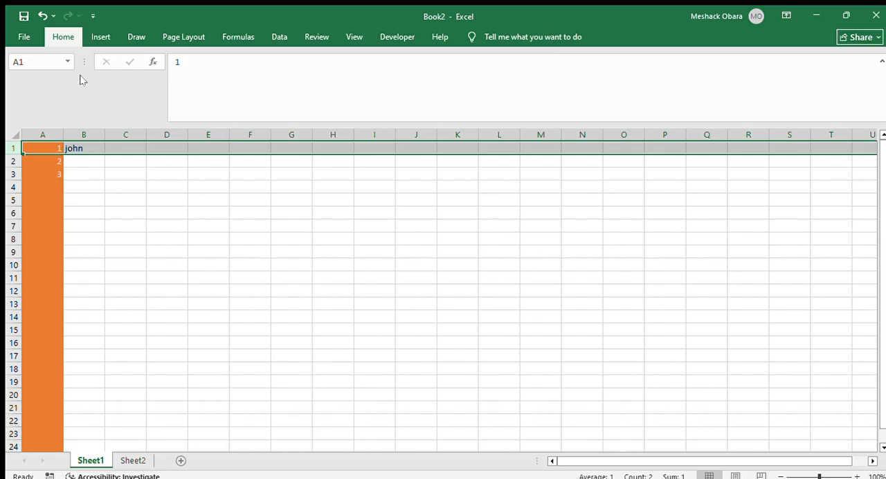
key("ctrl+b")
left_click(91, 165)
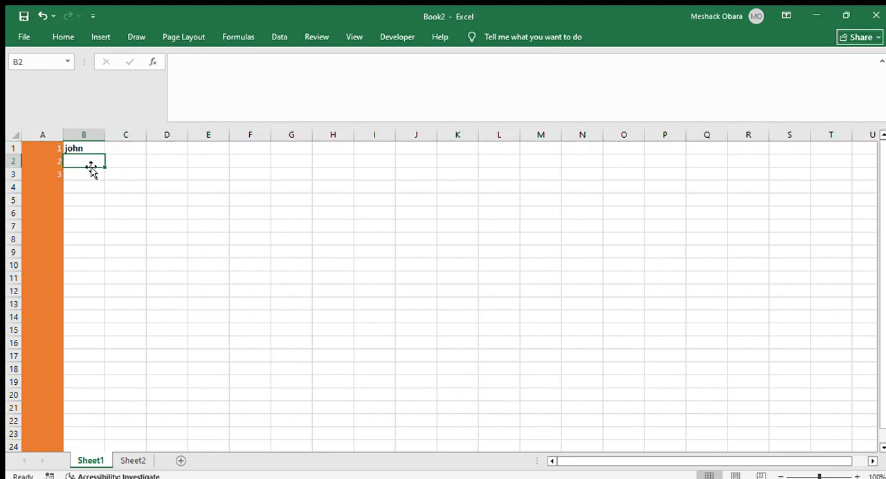
Enter a second person's first name in cell C1
left_click(115, 148)
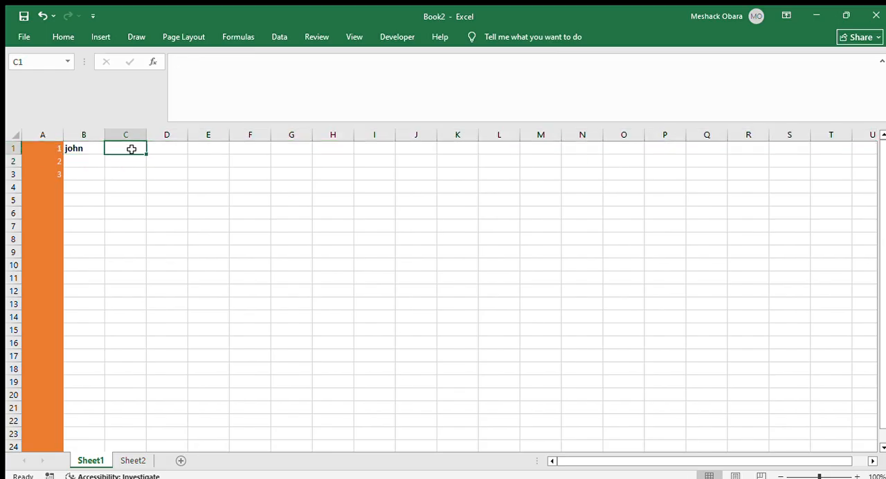
type("bri")
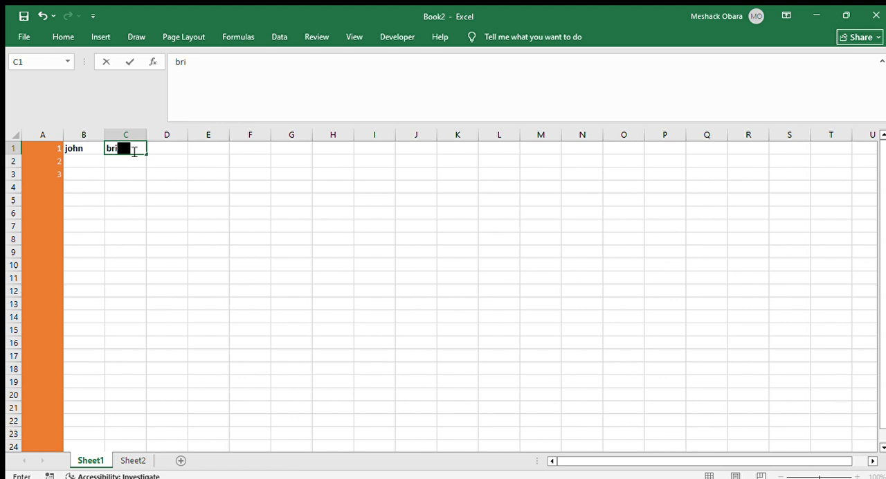
type("an")
key("Return")
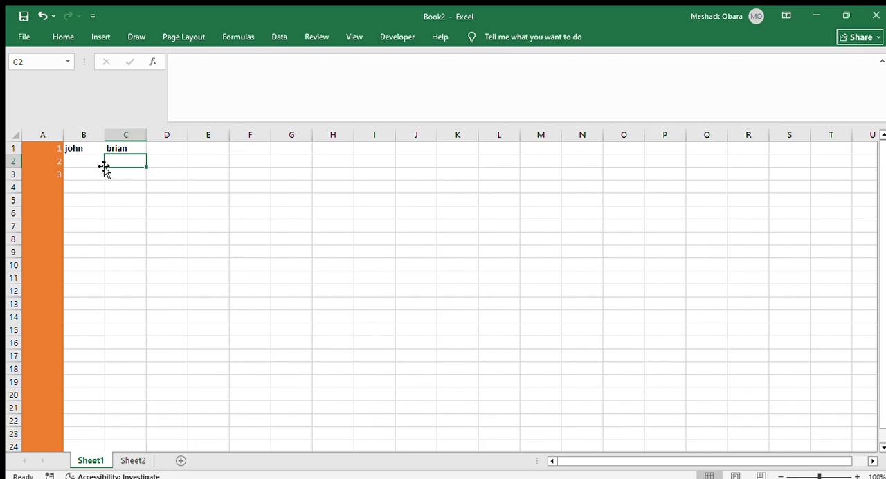
Fill the whole of row 1 with the same orange as column A
left_click(14, 149)
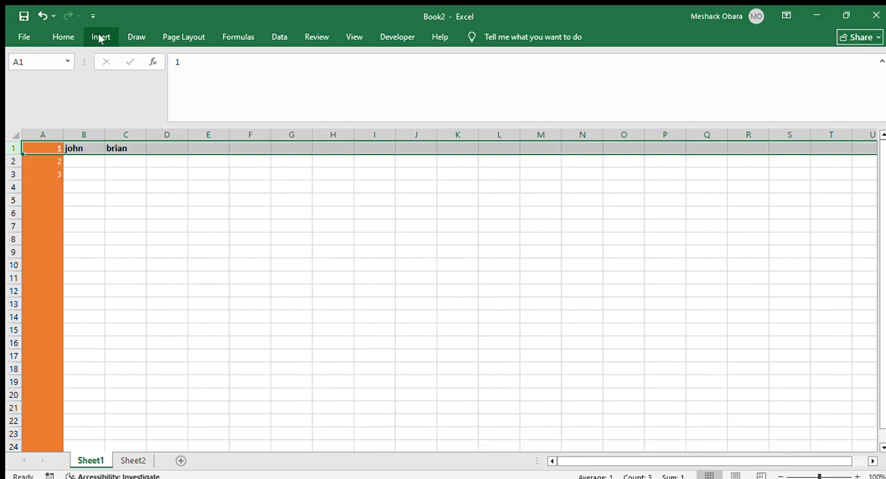
left_click(61, 37)
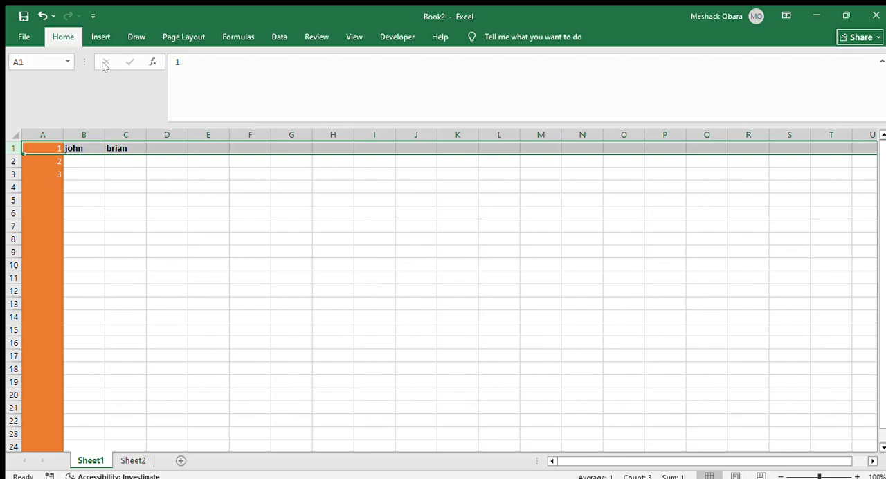
left_click(179, 85)
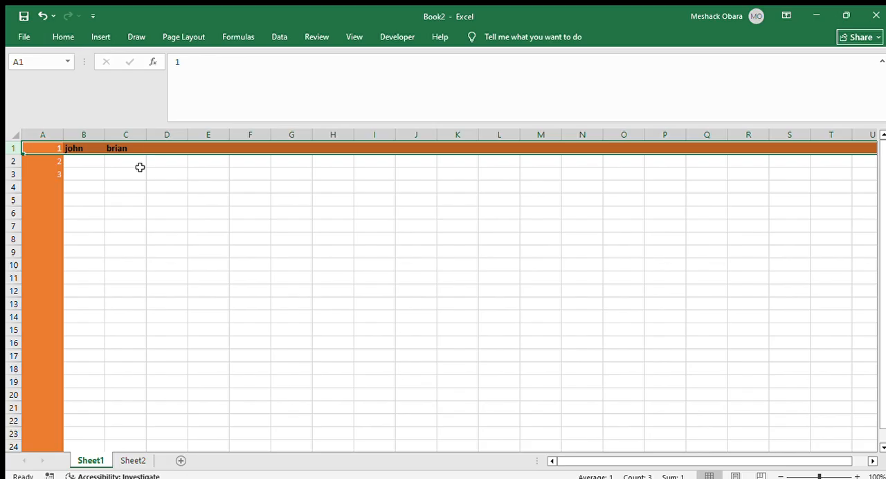
left_click(191, 187)
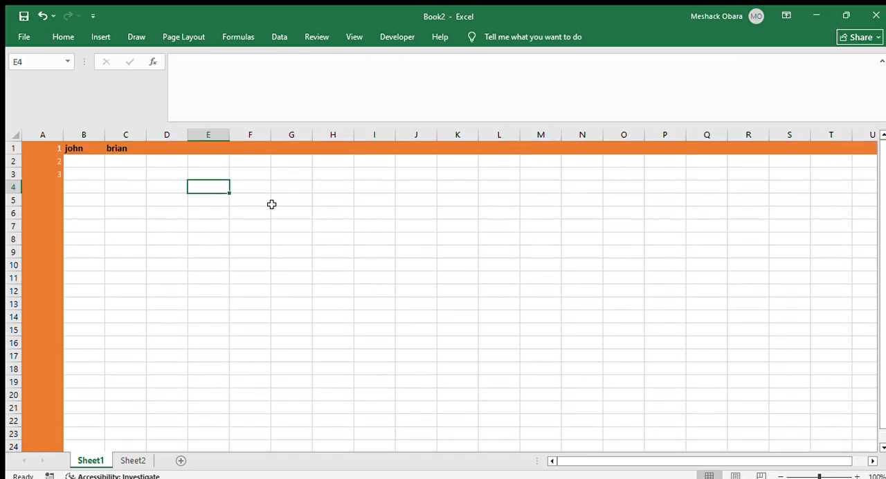
scroll(213, 212, "down", 2)
scroll(213, 212, "up", 2)
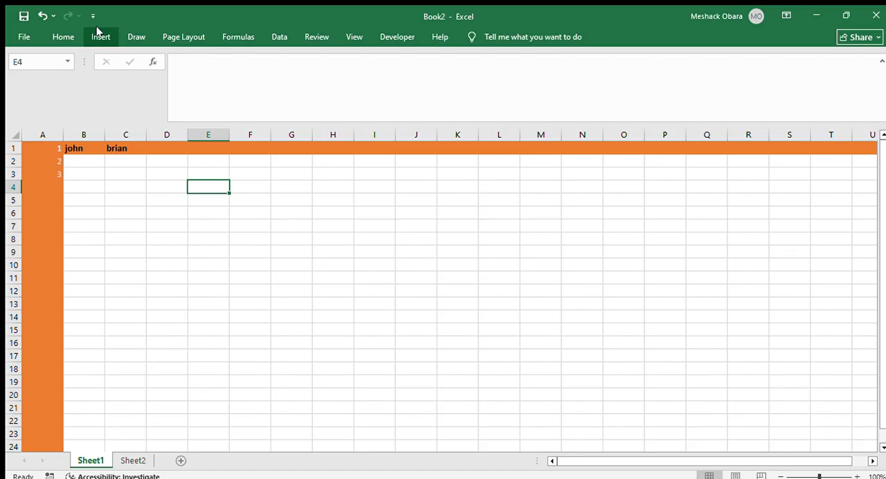
left_click(65, 35)
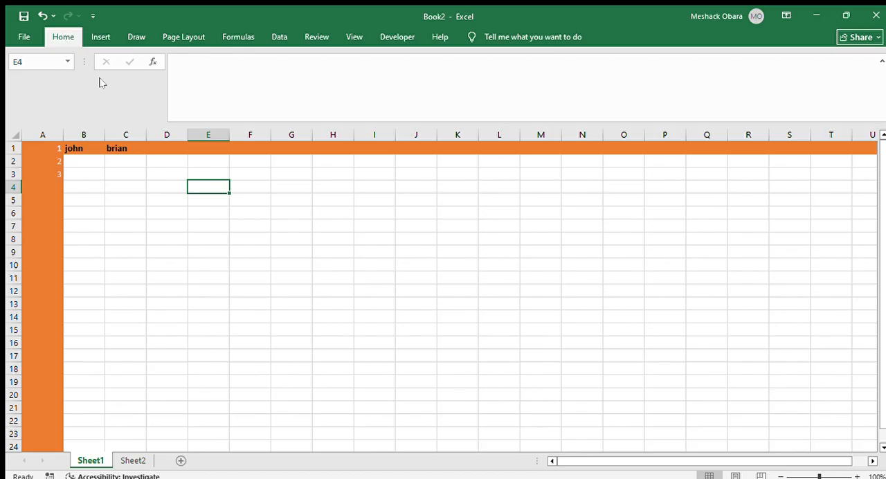
left_click(84, 162)
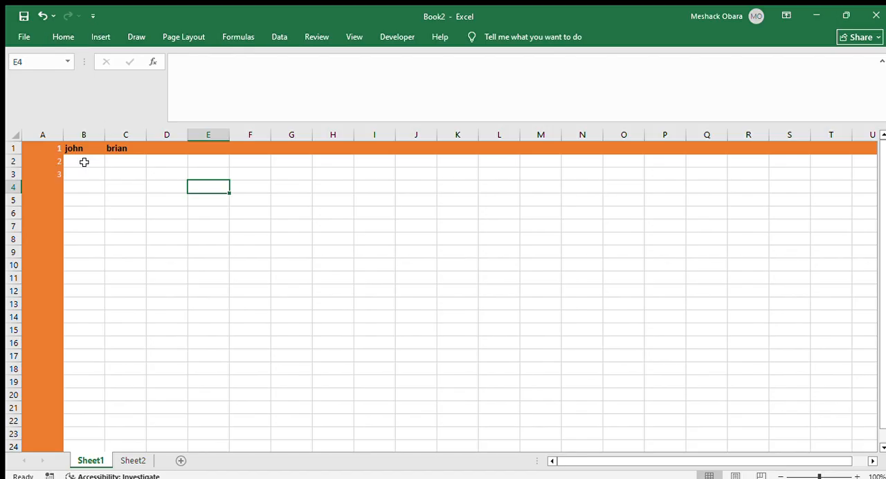
left_click(83, 162)
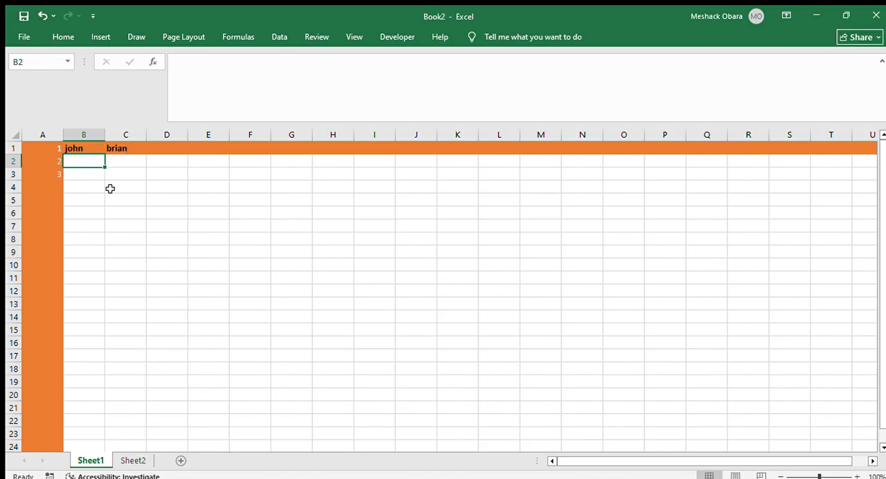
left_click(87, 178)
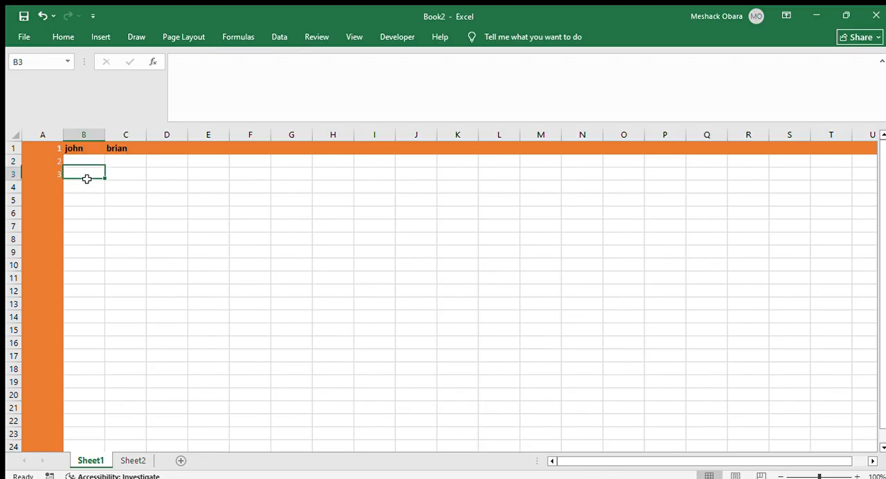
left_click(51, 169)
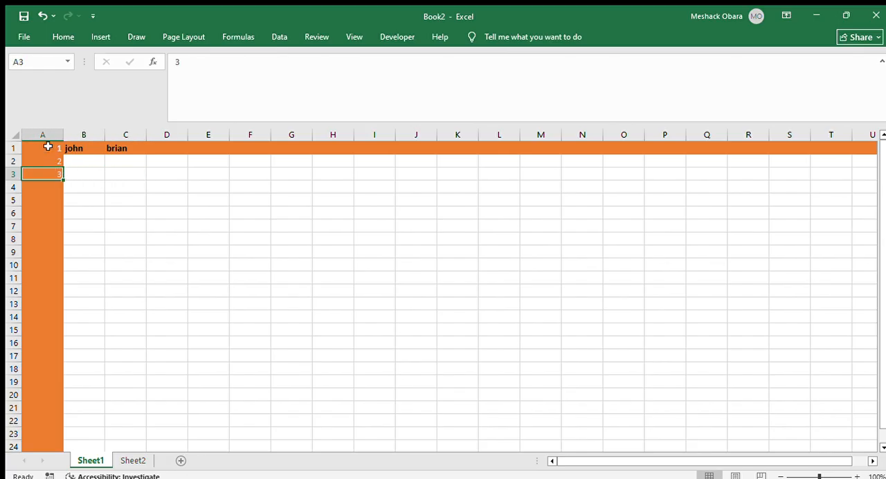
left_click(43, 157)
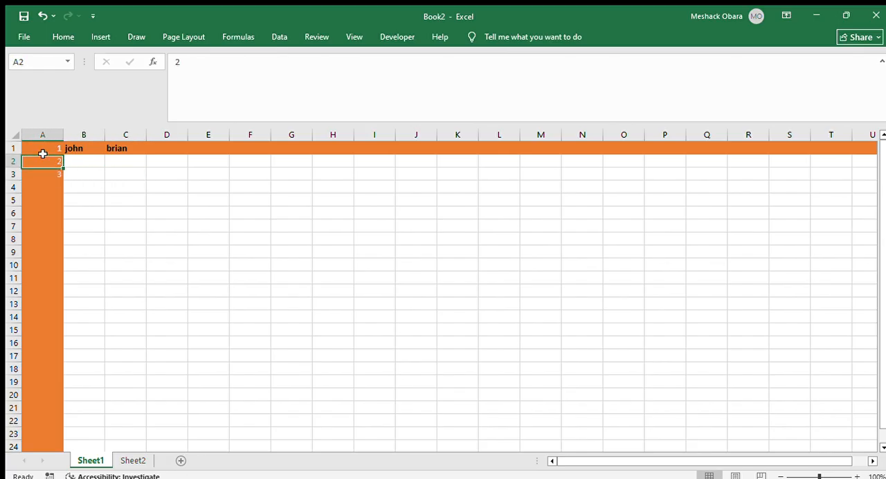
left_click(97, 197)
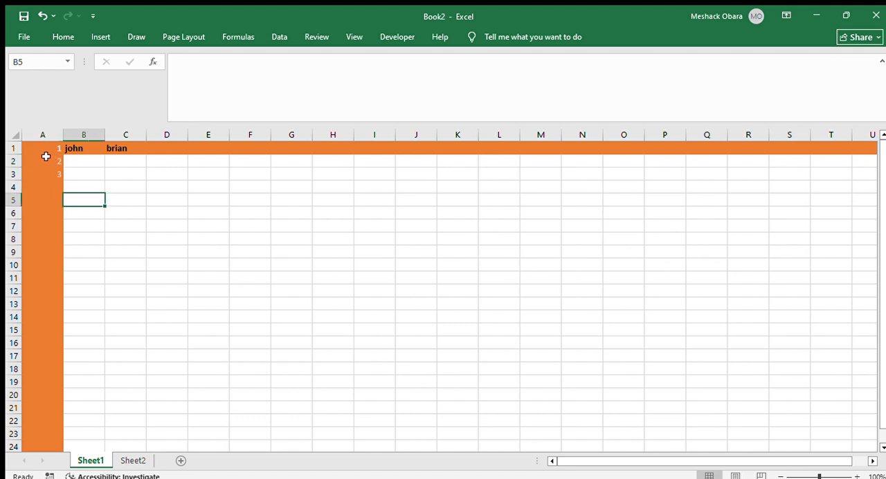
Delete cells A1:A3 so that the cells beside them shift left, and undo that deletion
left_click_drag(52, 162, 53, 173)
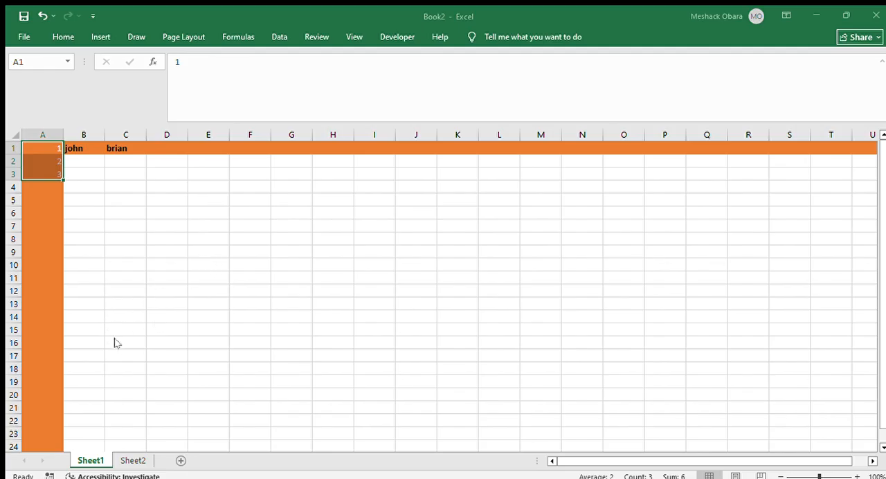
key("ctrl+z")
key("ctrl+z")
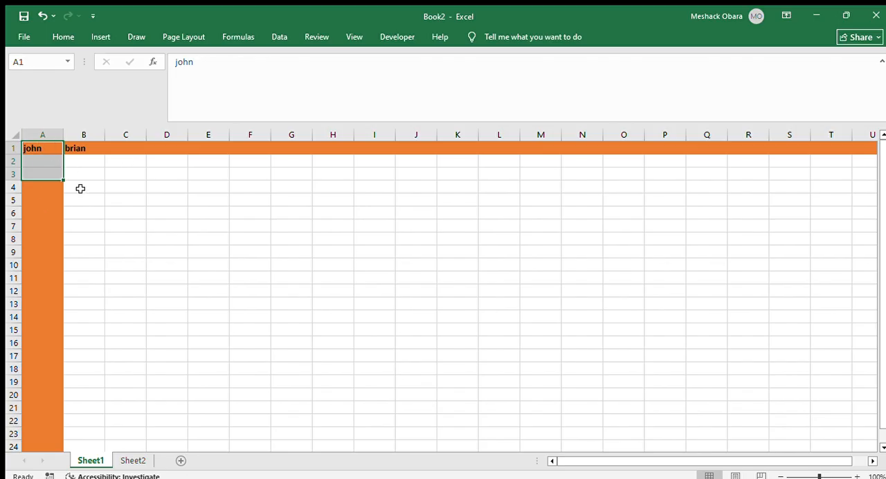
key("ctrl+z")
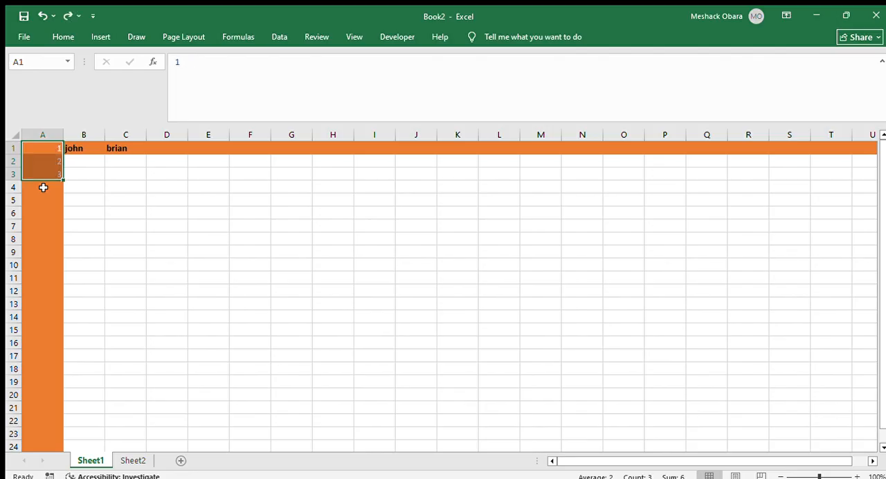
left_click(107, 182)
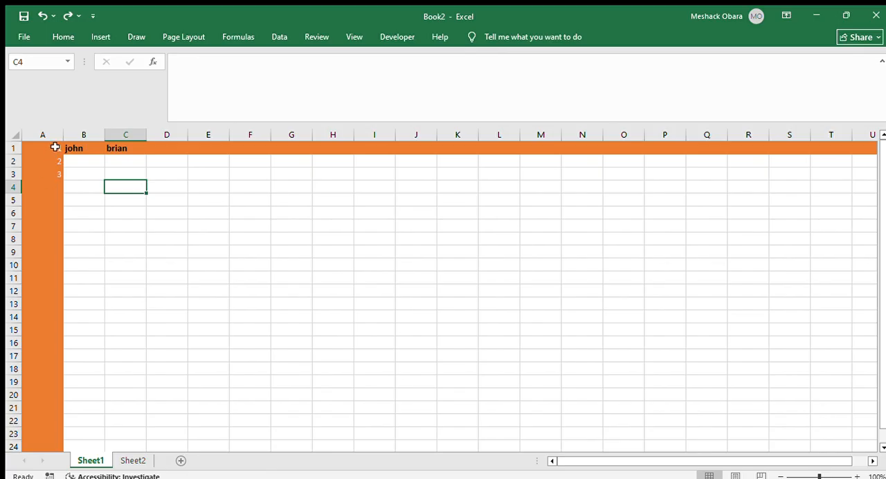
left_click(79, 169)
left_click(83, 162)
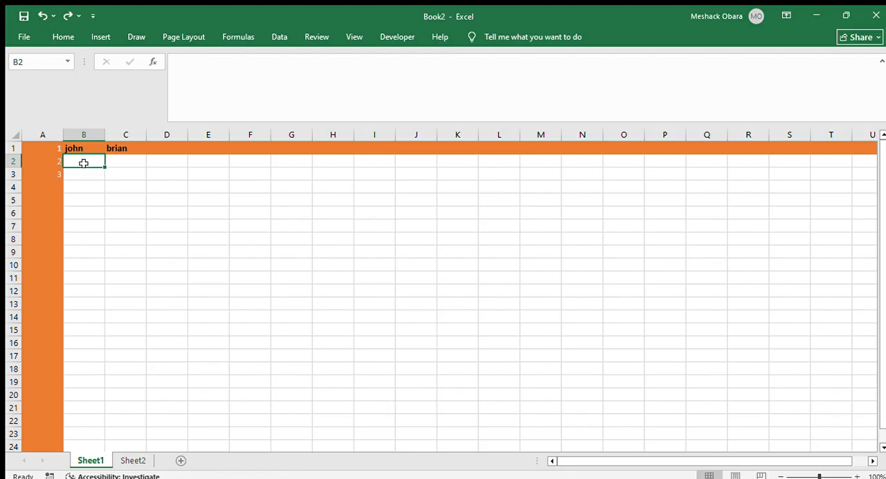
left_click(45, 151)
left_click(48, 159)
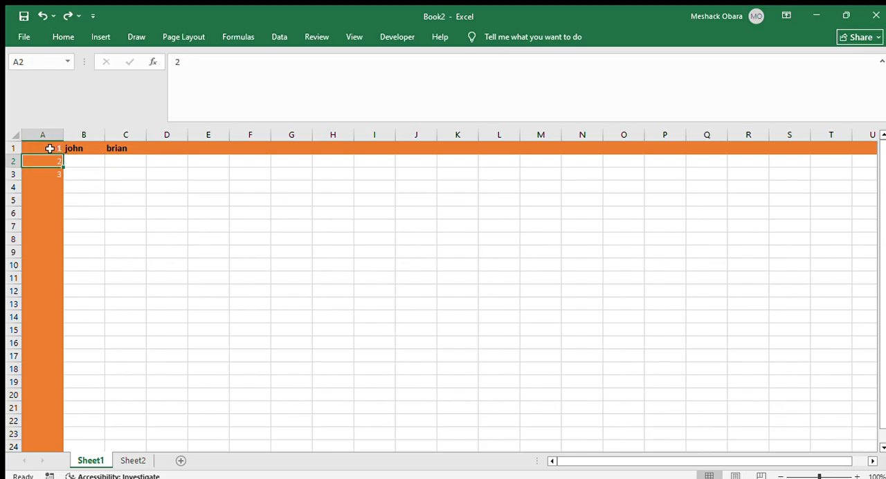
left_click(49, 150)
left_click(50, 160)
left_click(51, 171)
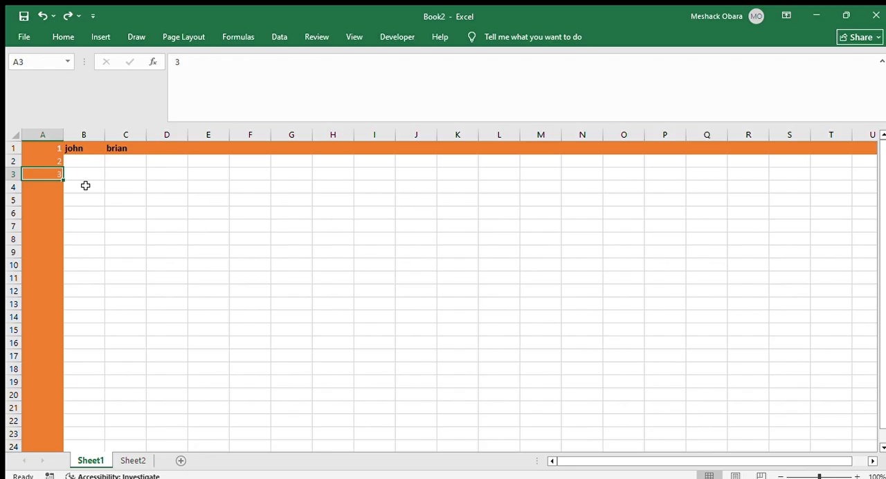
Extend the number series in cells A1:A3 down column A to 21 in cell A21
left_click(50, 148)
left_click_drag(49, 150, 50, 167)
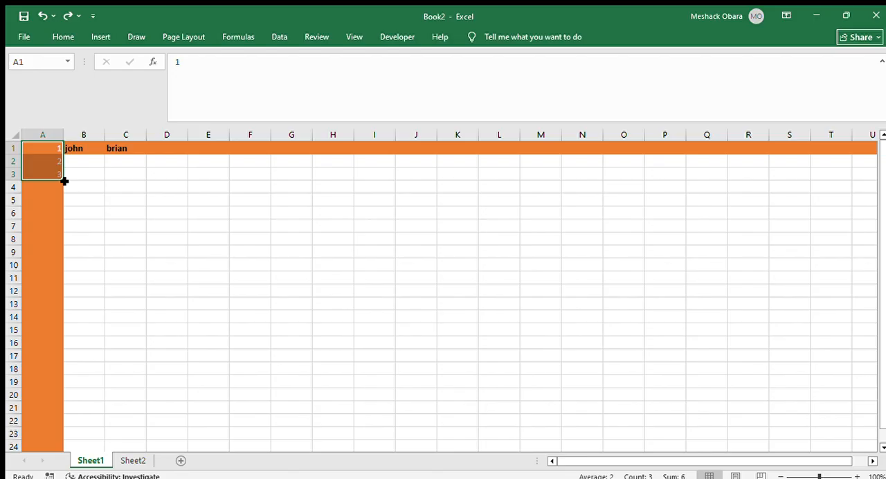
left_click_drag(64, 181, 58, 415)
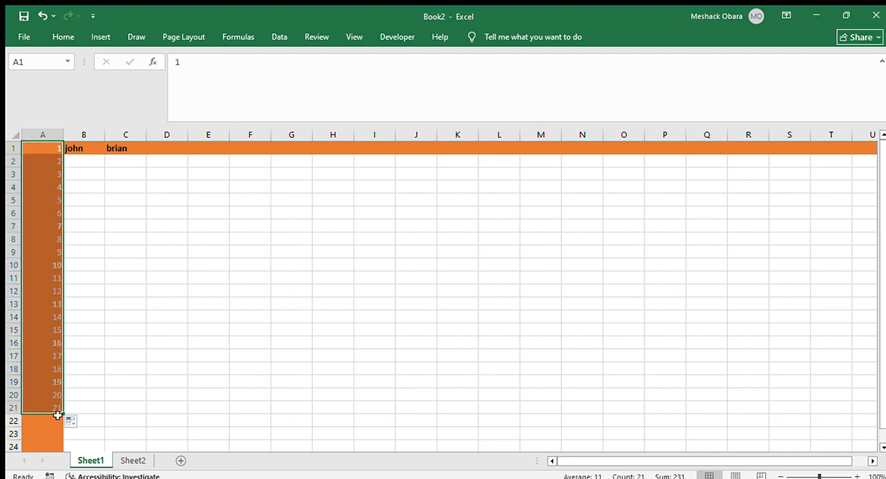
left_click(91, 264)
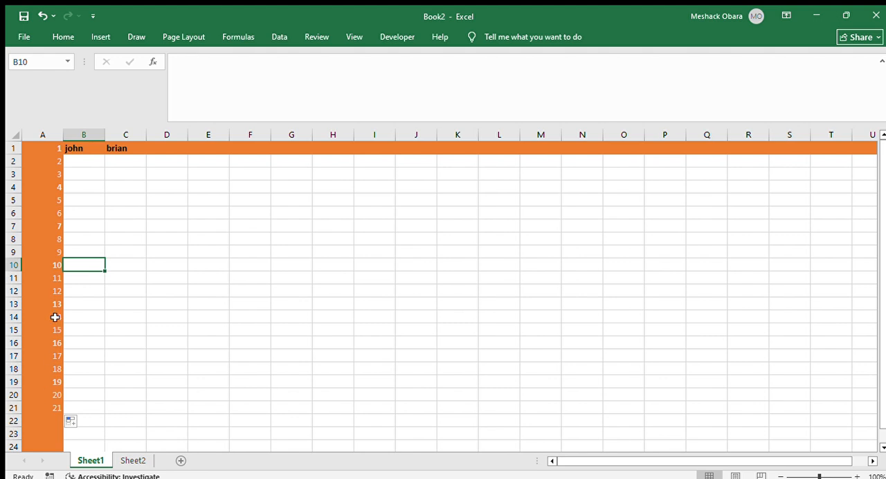
left_click(67, 199)
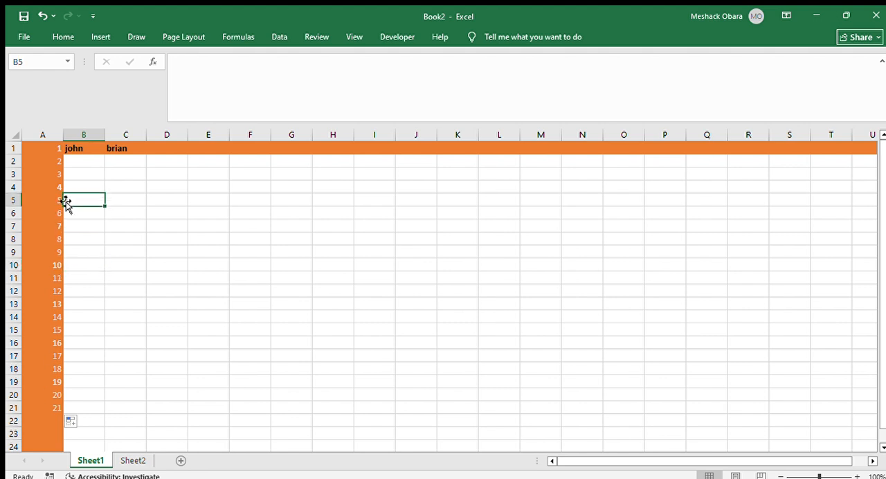
left_click(87, 164)
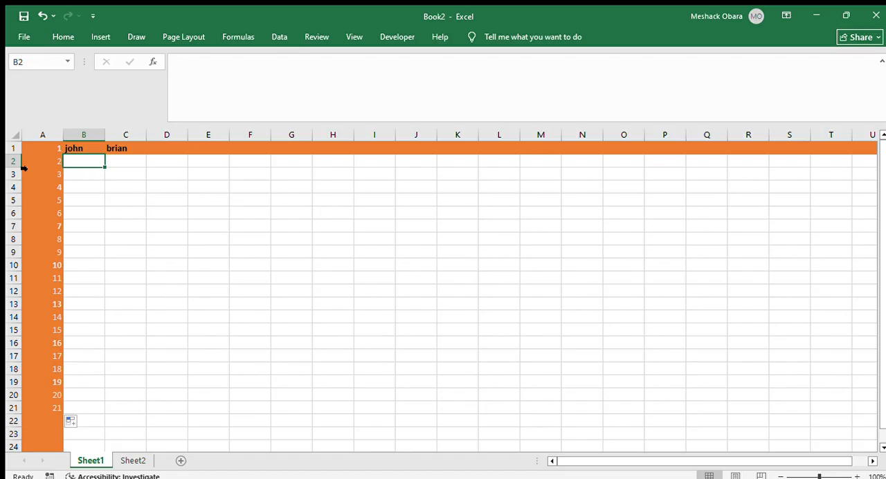
left_click(107, 184)
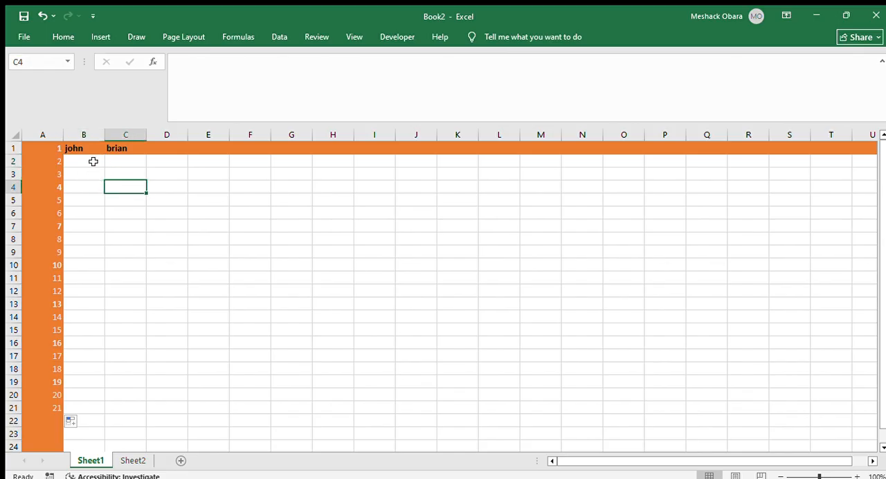
left_click(93, 161)
left_click(128, 185)
scroll(240, 194, "down", 1)
scroll(240, 196, "up", 1)
left_click(103, 278)
left_click(73, 161)
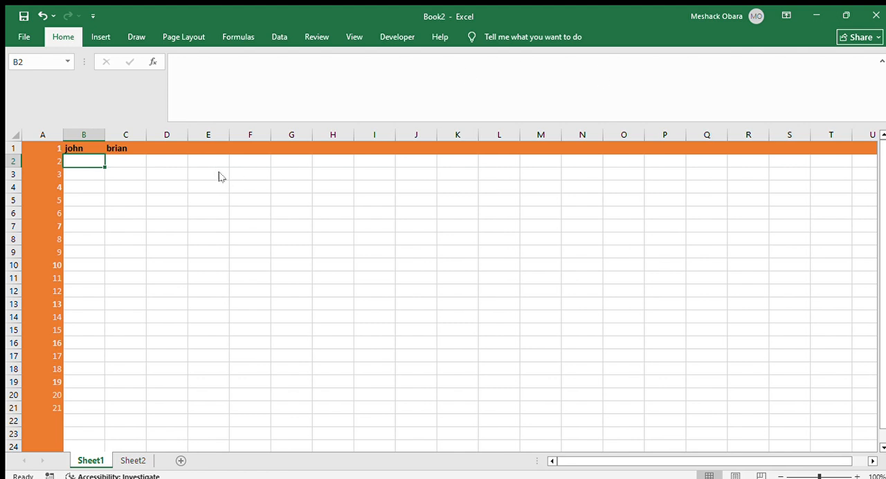
left_click(86, 159)
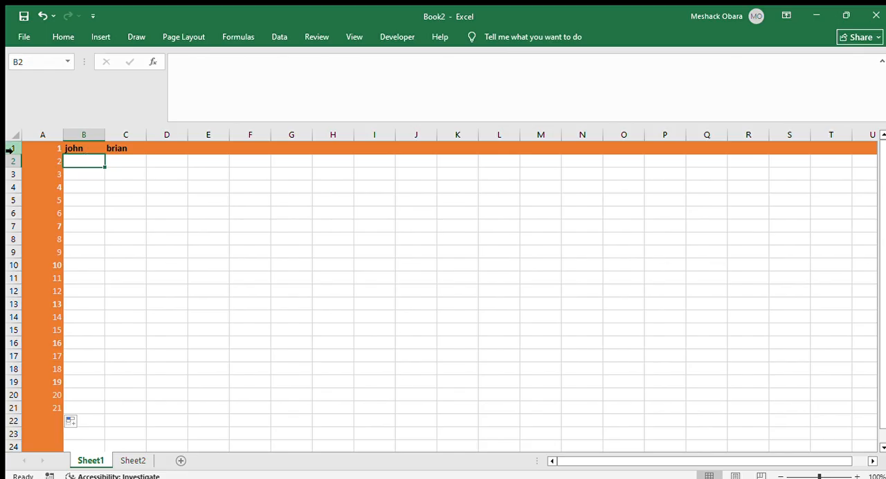
Apply conditional formatting to cells A1:A21 so the numbers 12 to 21 get a light red fill with dark red text
left_click(84, 176)
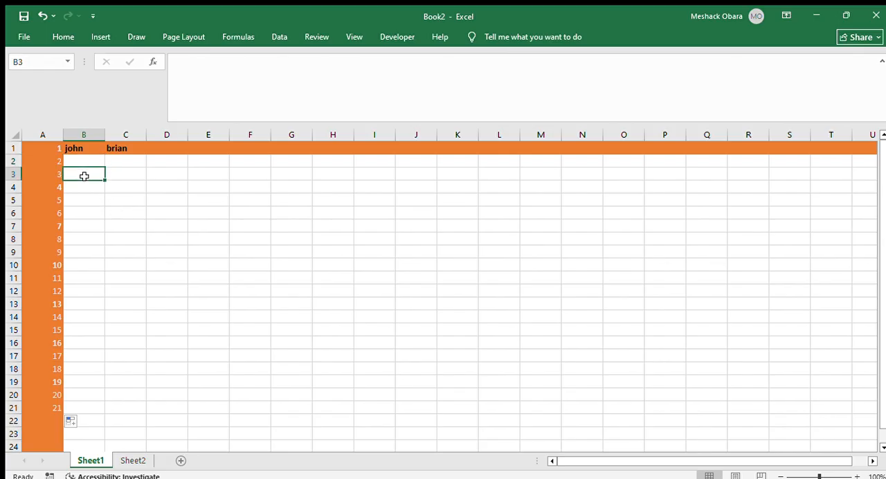
left_click(74, 159)
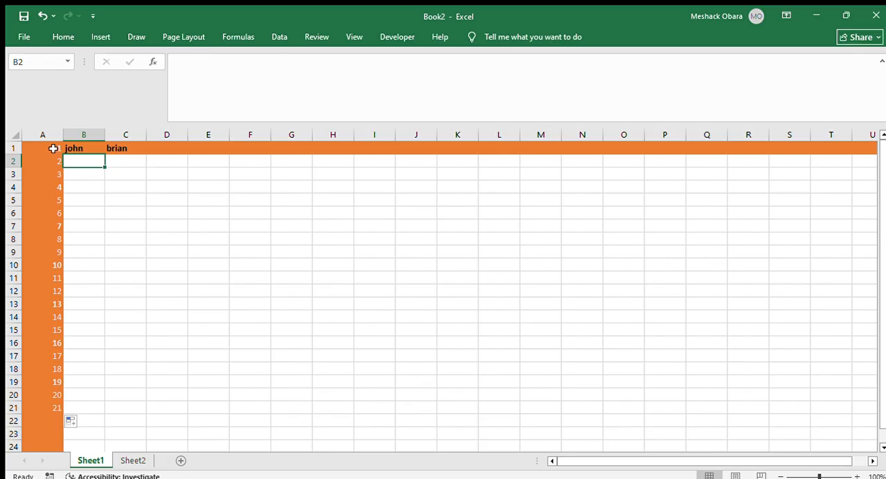
left_click_drag(52, 146, 53, 365)
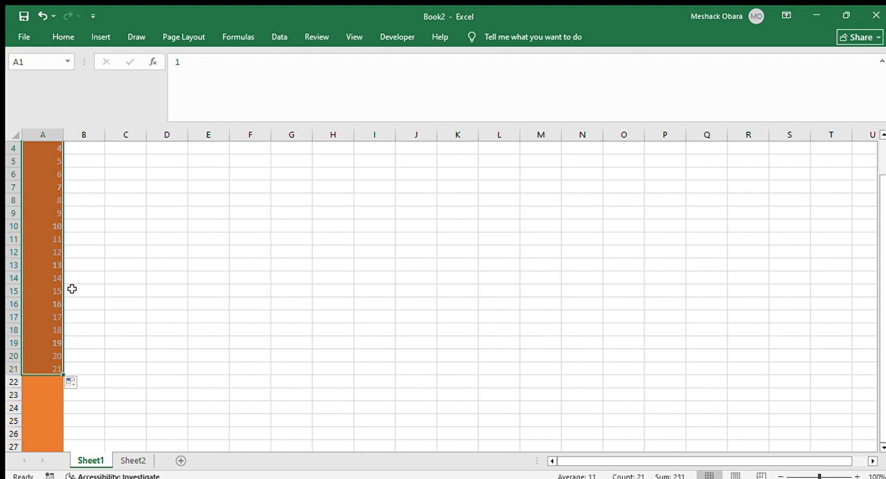
scroll(72, 287, "up", 1)
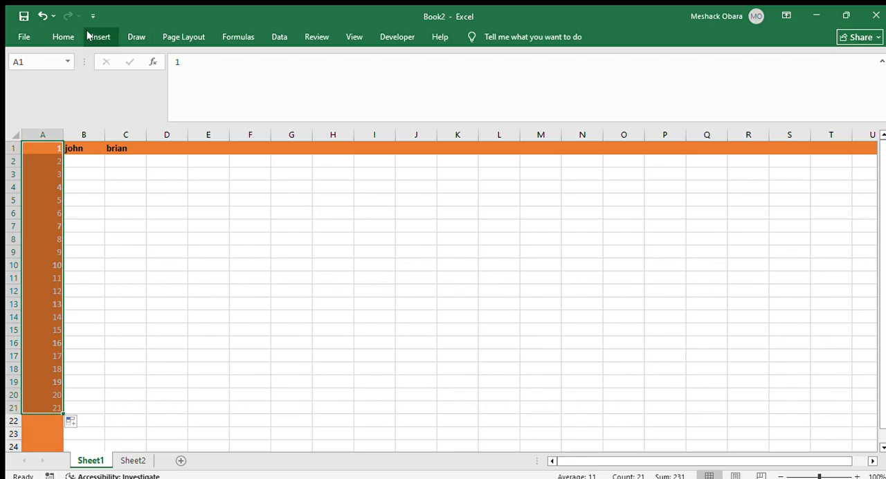
left_click(64, 37)
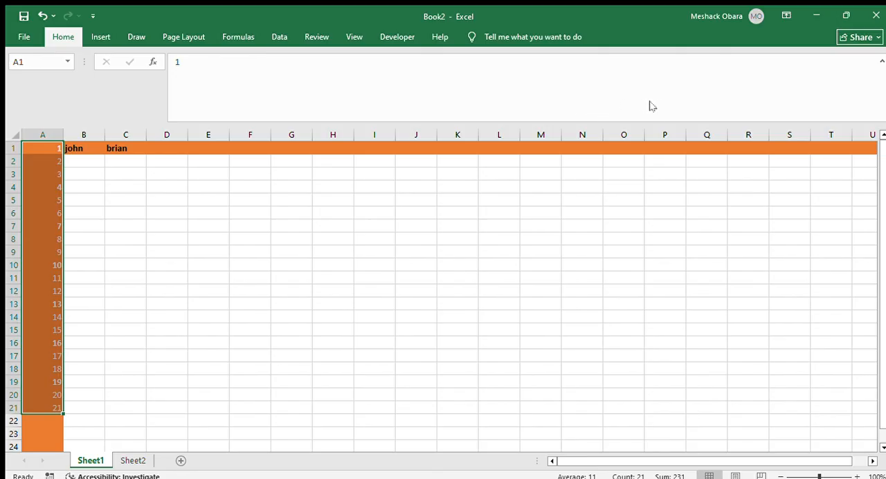
left_click(695, 107)
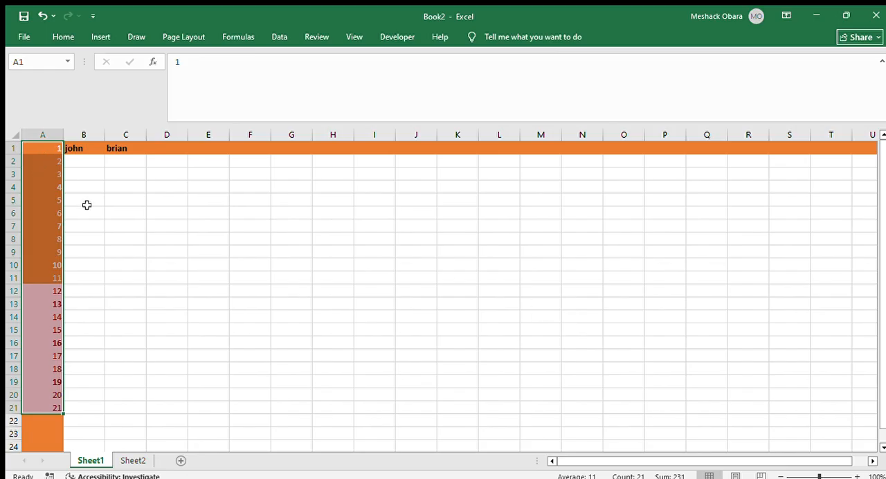
left_click(63, 37)
left_click(101, 37)
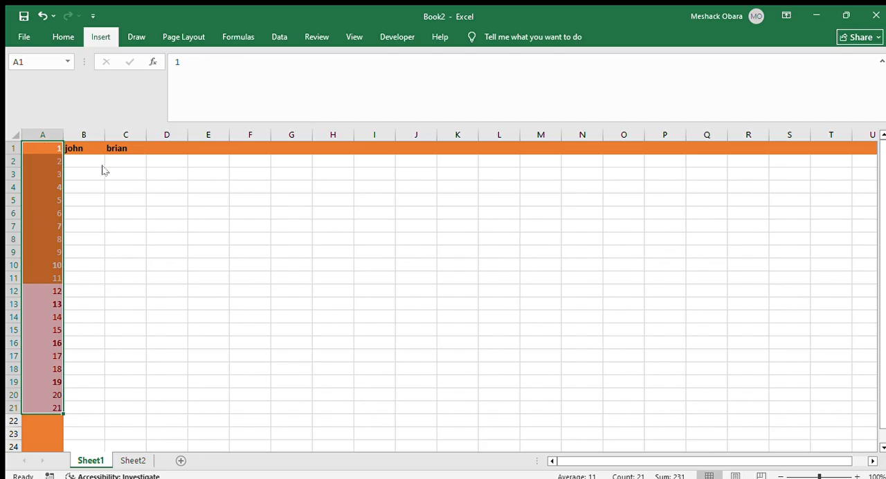
left_click_drag(48, 149, 36, 329)
scroll(35, 328, "up", 4)
Delete the whole data range A1:C21 so that the cells beside it shift left
left_click(37, 262)
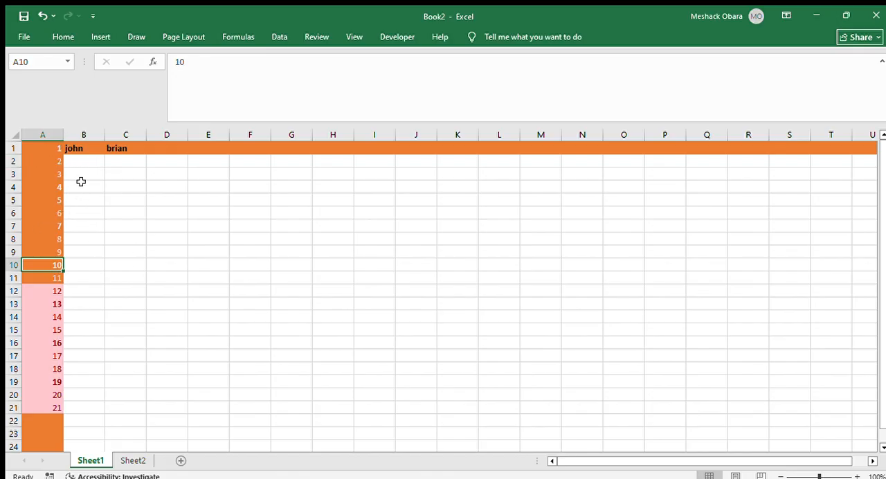
key("ctrl+a")
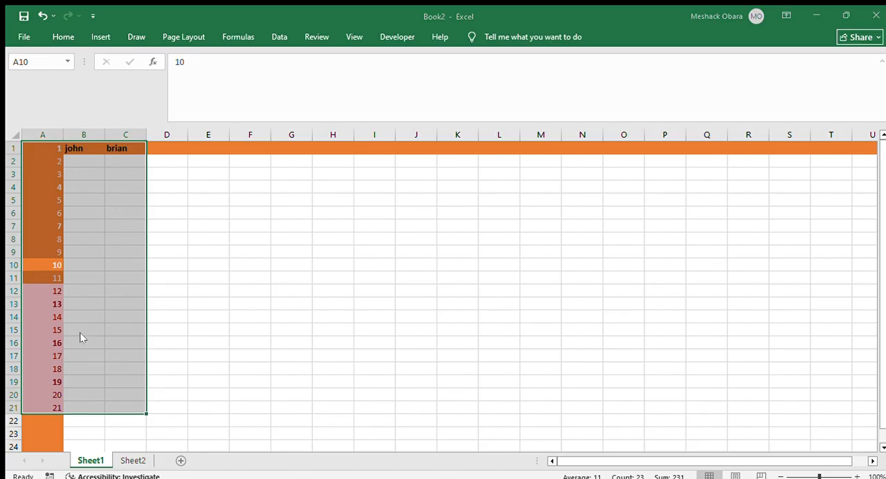
key("Delete")
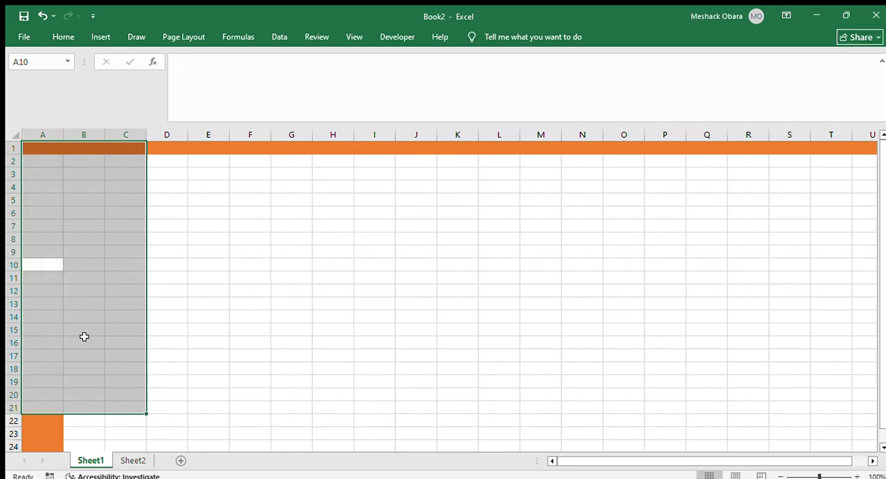
left_click(191, 235)
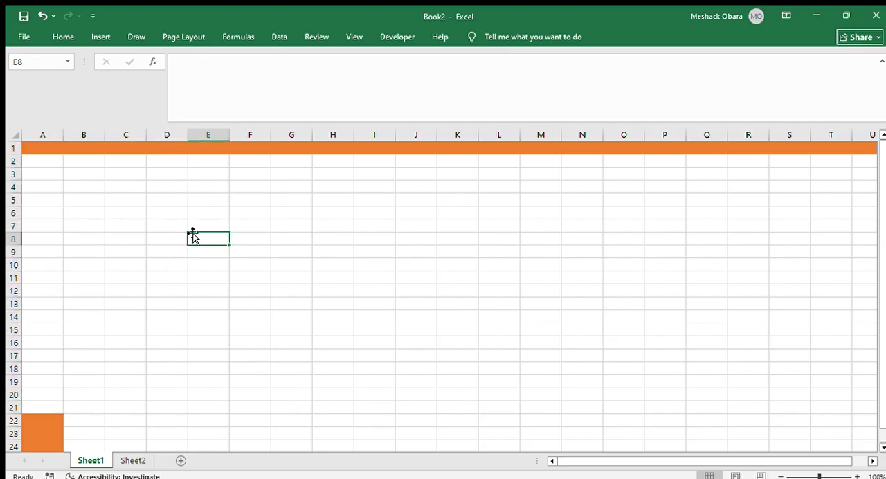
Delete the orange row 1 and the partly orange column A from the sheet
left_click(52, 416)
scroll(54, 419, "down", 4)
scroll(53, 417, "up", 4)
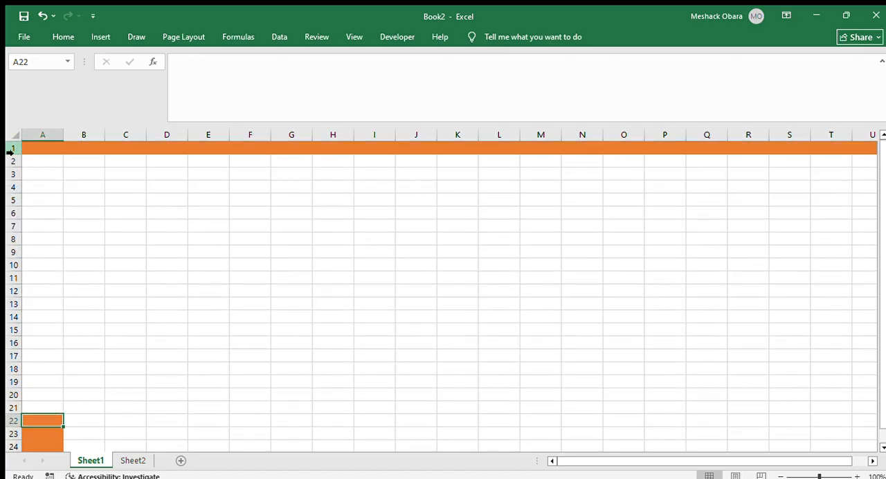
left_click(12, 148)
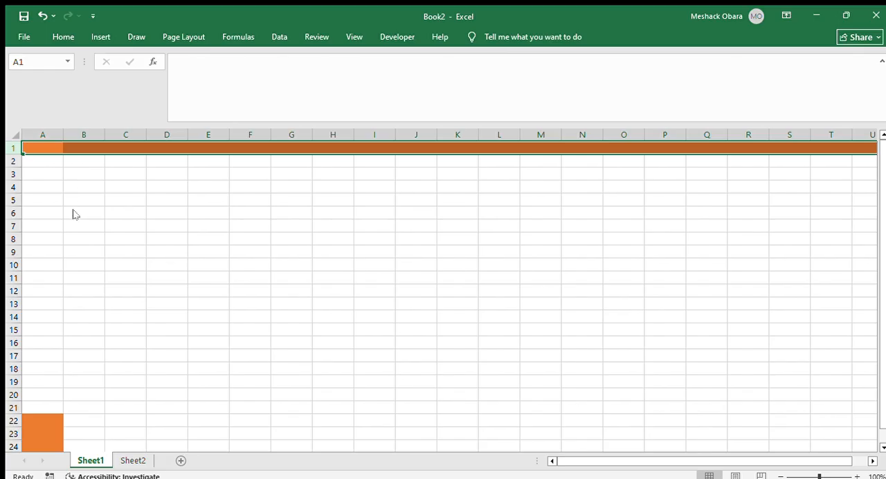
key("ctrl+z")
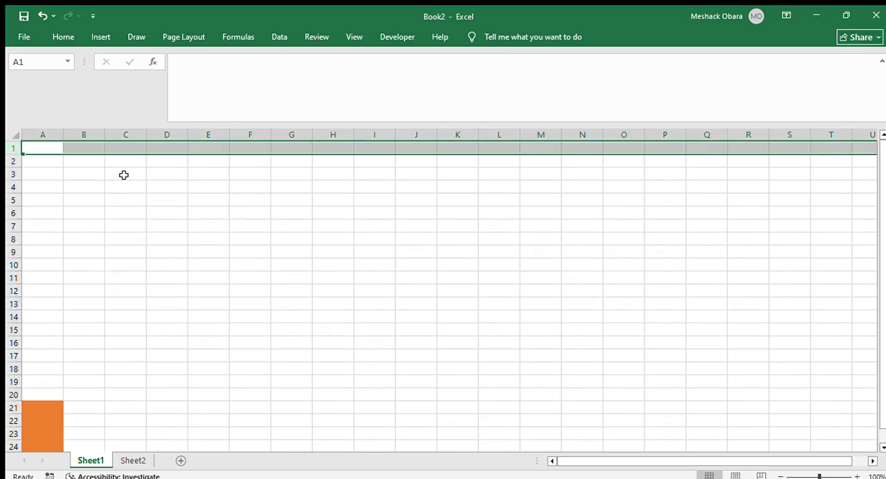
left_click(47, 134)
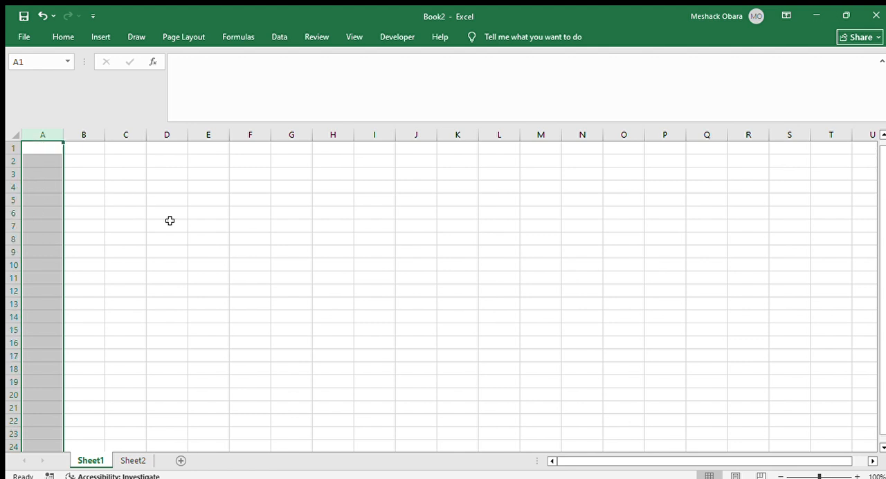
left_click(49, 214)
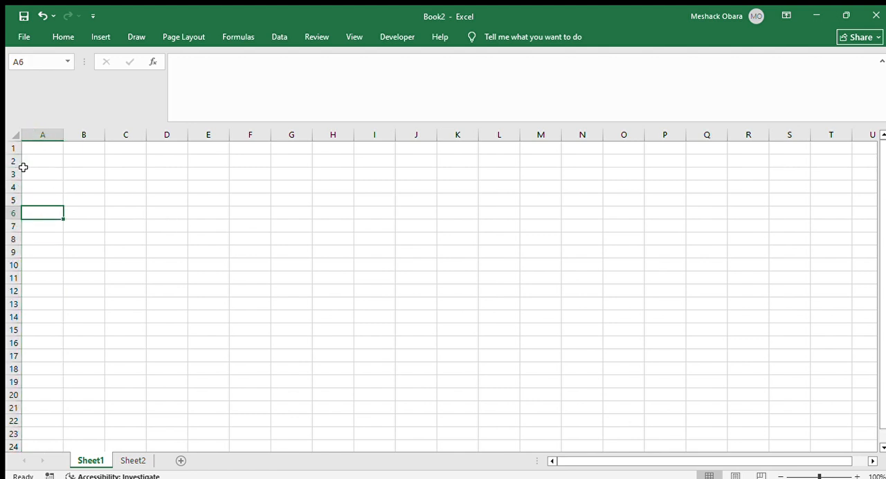
Enter the heading EMPLOYEES in cell A1
left_click(46, 150)
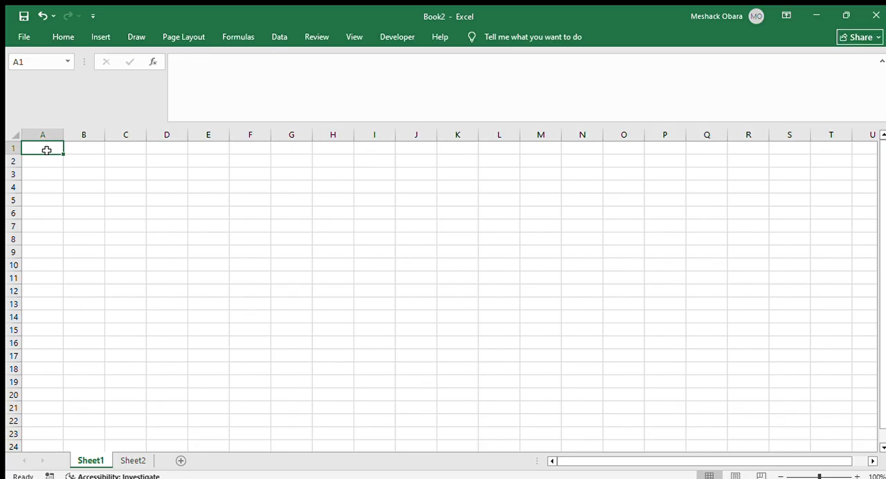
type("E")
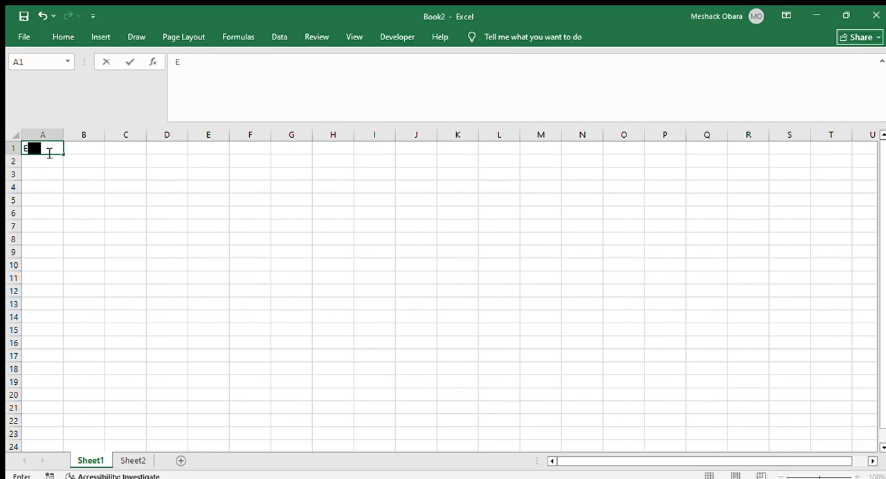
type("MPLOYE")
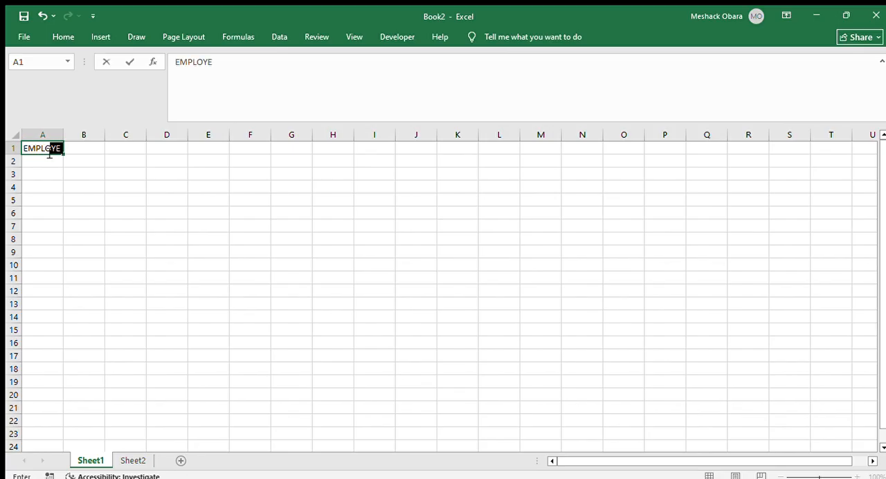
type("ES")
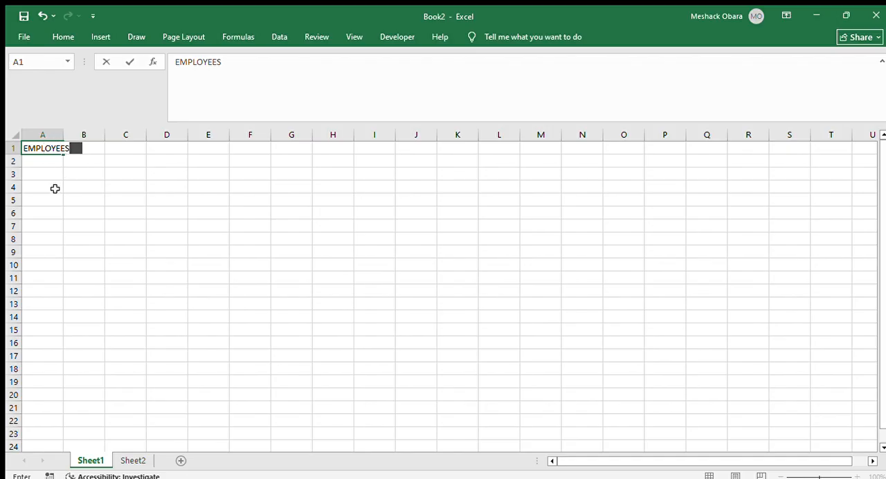
key("Return")
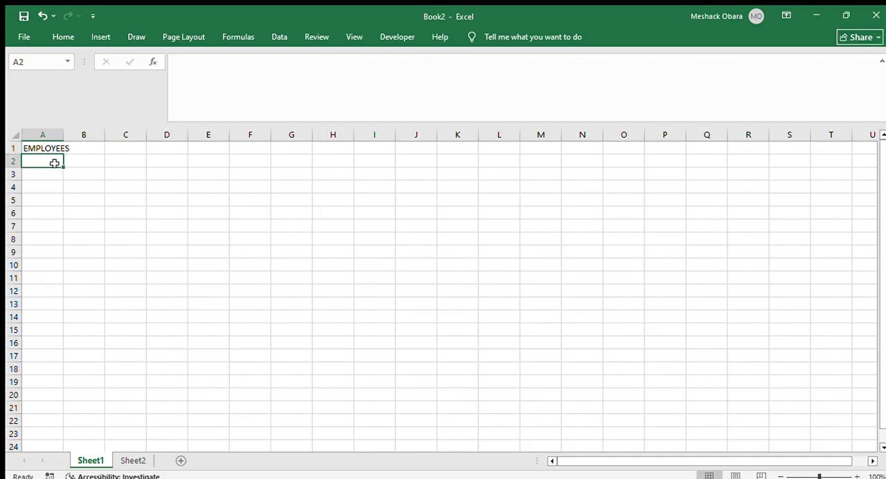
Widen column A slightly so that the EMPLOYEES heading fits inside its cell
left_click(36, 174)
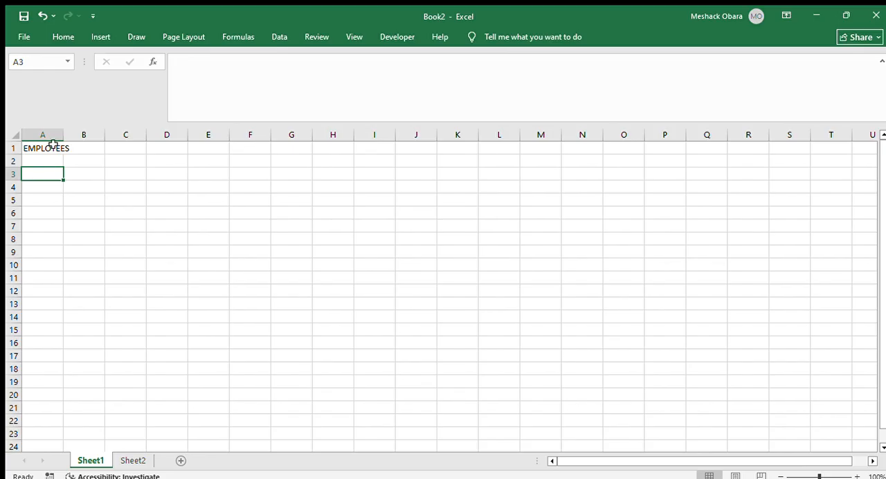
left_click(53, 145)
left_click(48, 175)
left_click(49, 162)
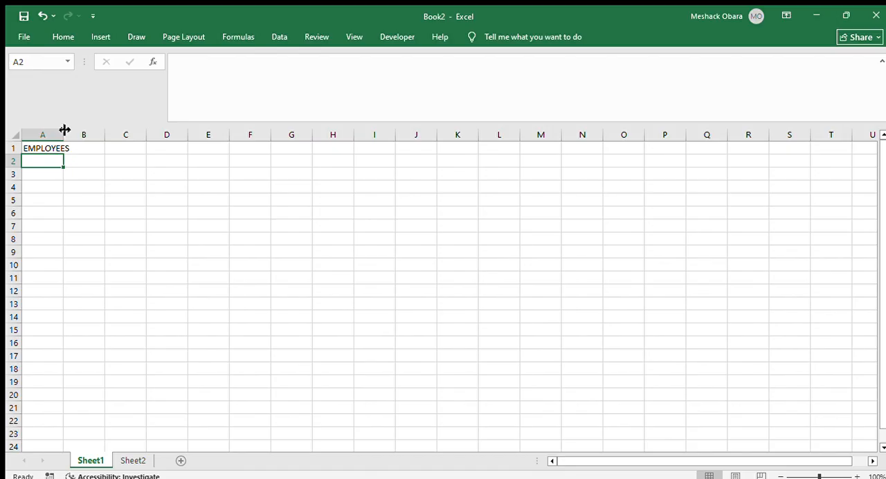
left_click_drag(65, 130, 72, 131)
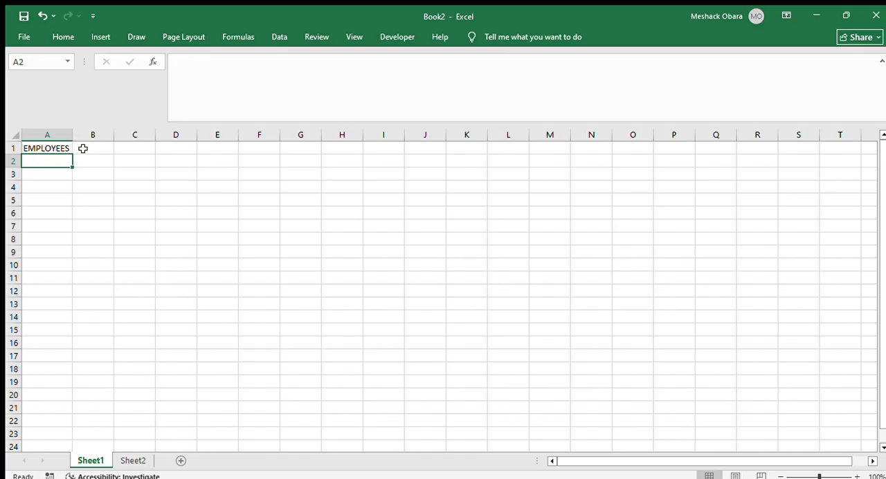
Make the whole of row 1 bold
left_click(11, 149)
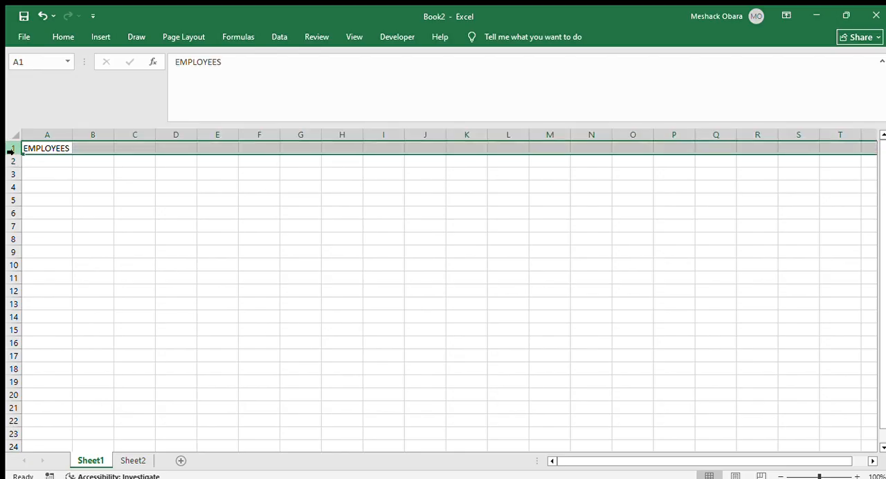
left_click(69, 36)
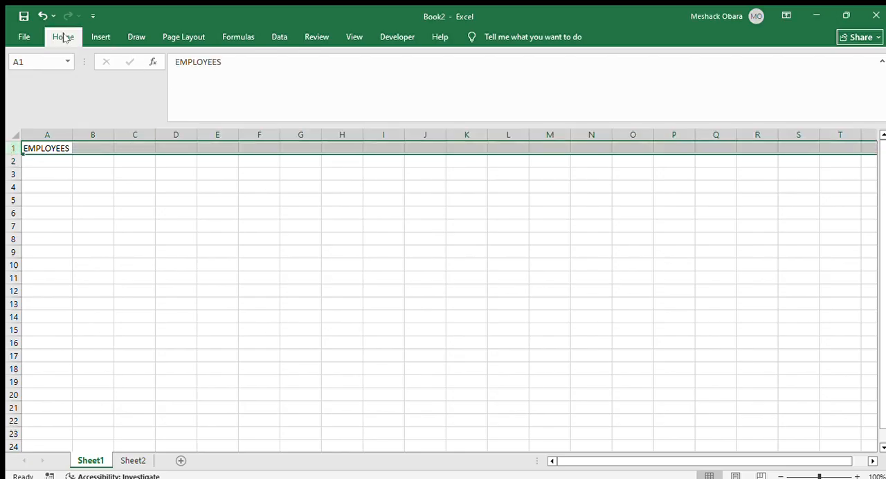
key("ctrl+b")
Enter the heading SALARY in cell B1
left_click(90, 144)
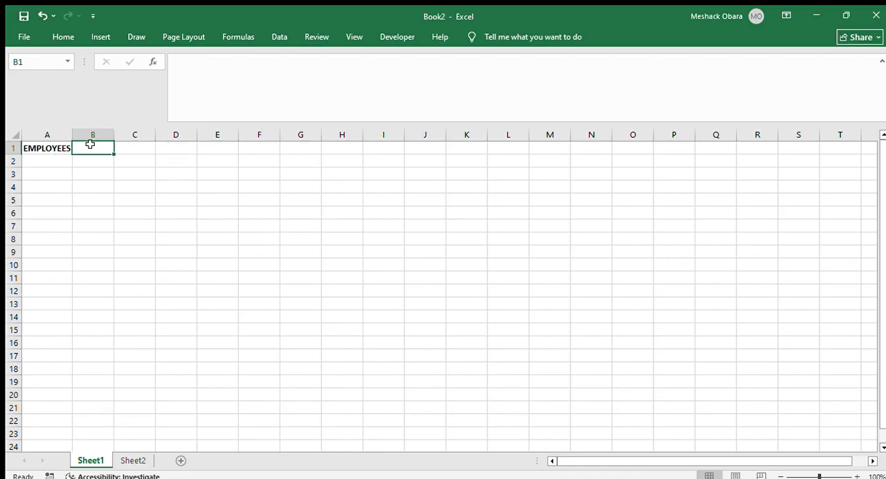
type("SA")
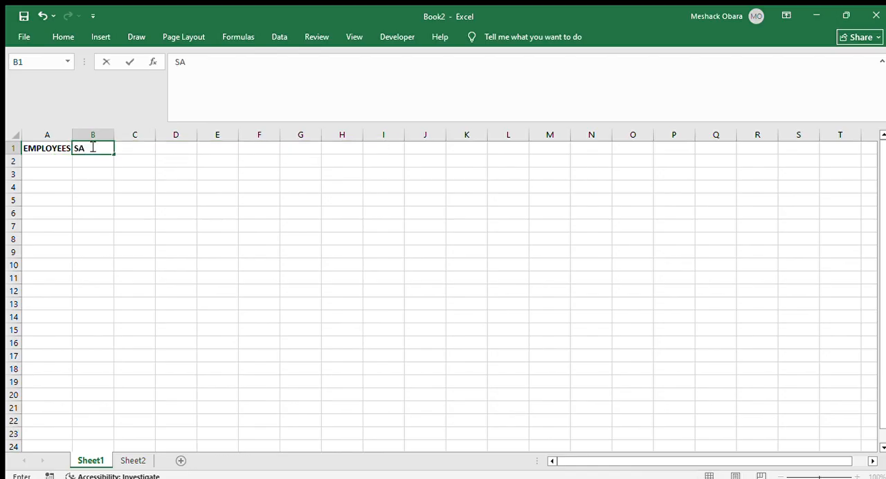
type("LARY")
key("Return")
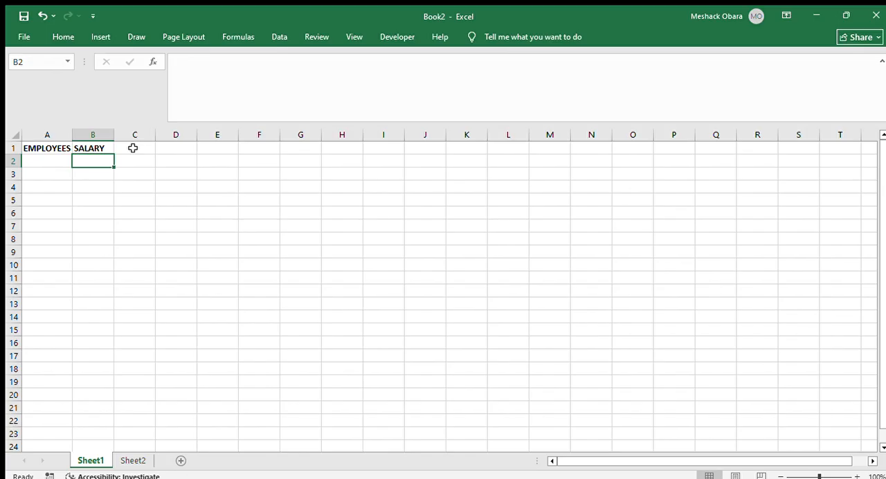
left_click(133, 149)
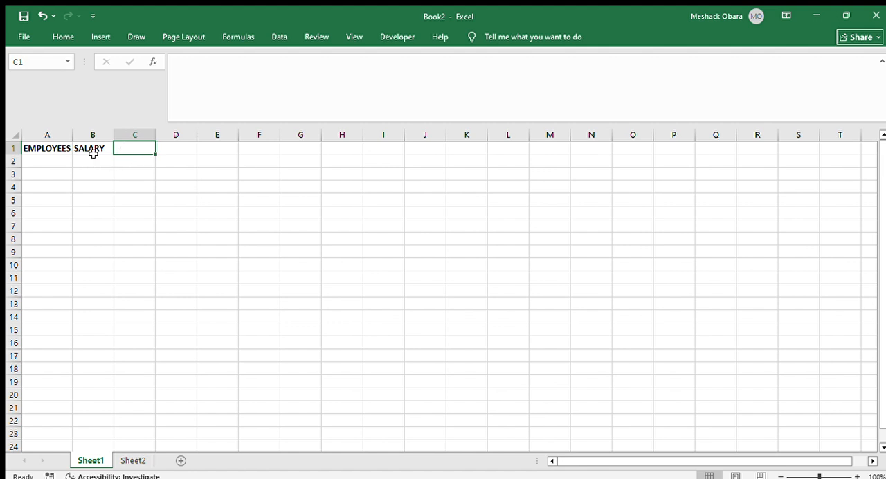
Fill cells A2 to A6 under the EMPLOYEES heading with the five employees' first names
left_click(46, 159)
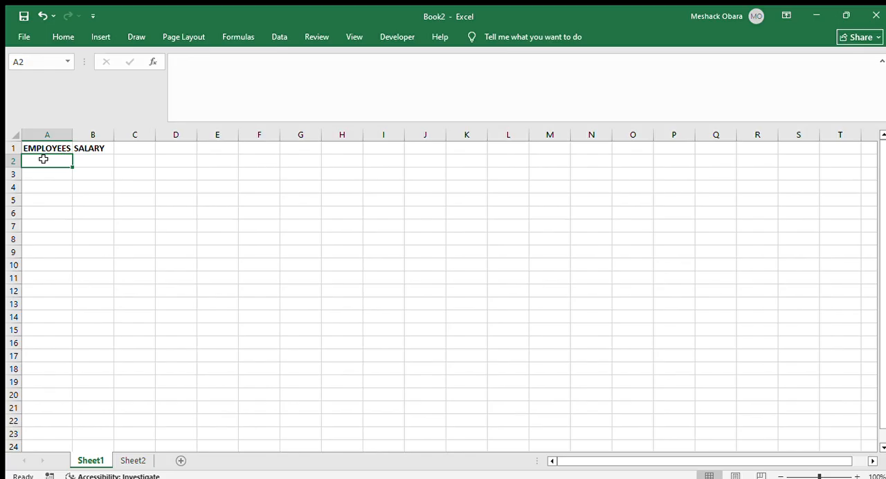
type("JOHN")
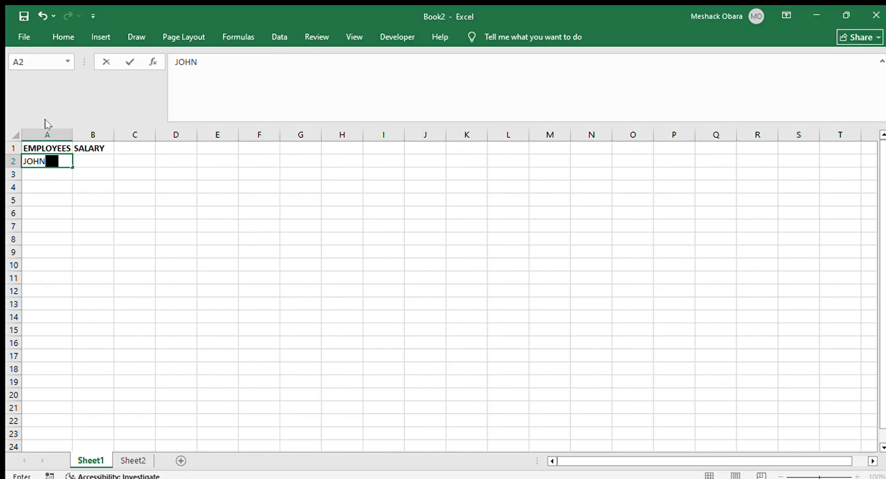
key("Return")
type("BEN")
key("Return")
type("KIM")
key("Return")
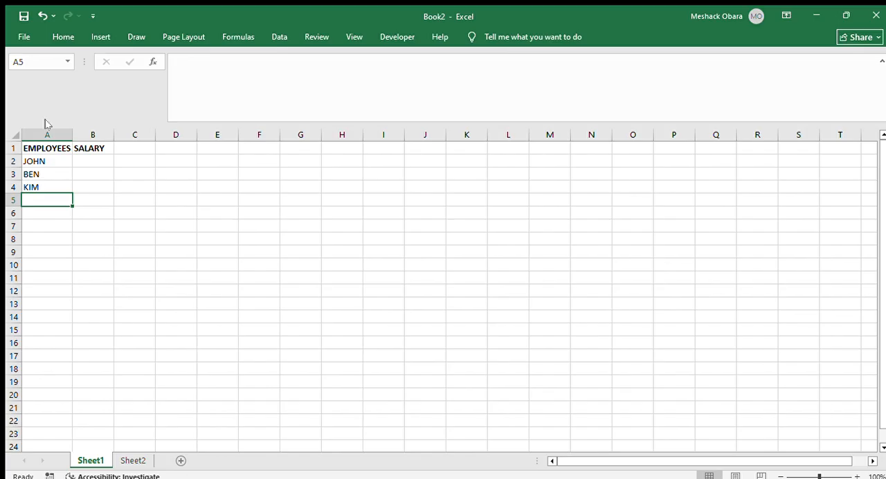
type("DAN")
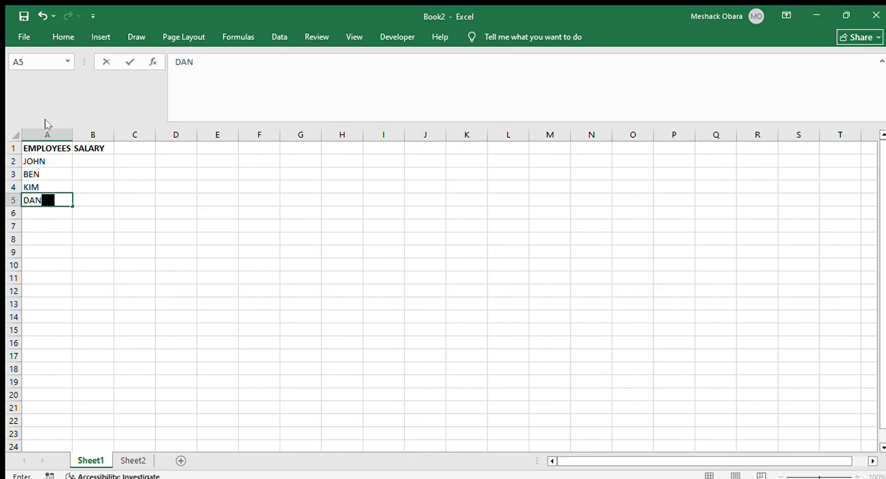
key("Return")
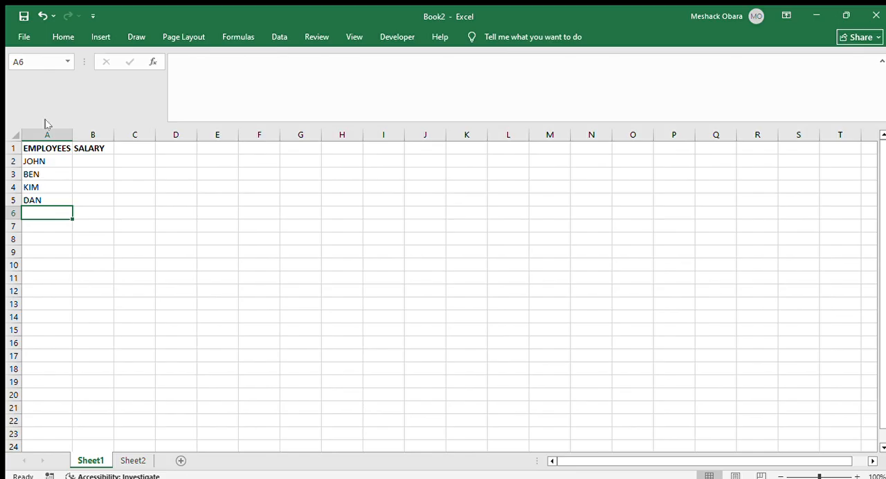
type("MESH")
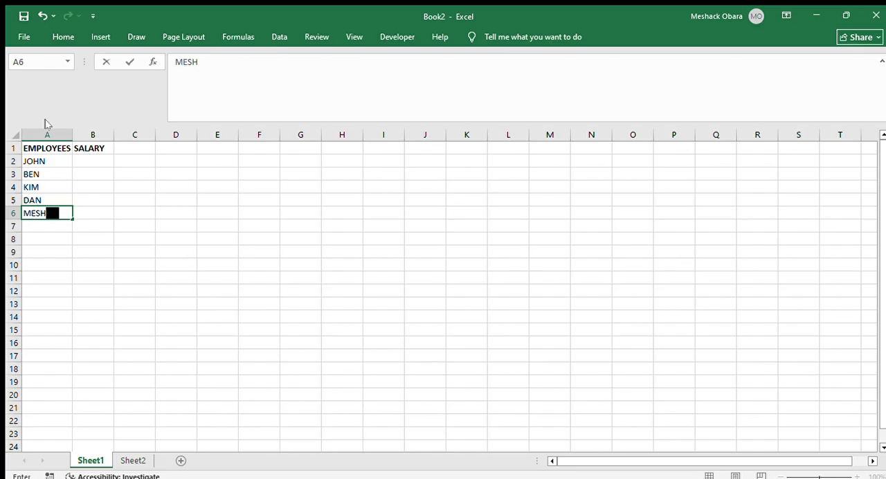
key("Return")
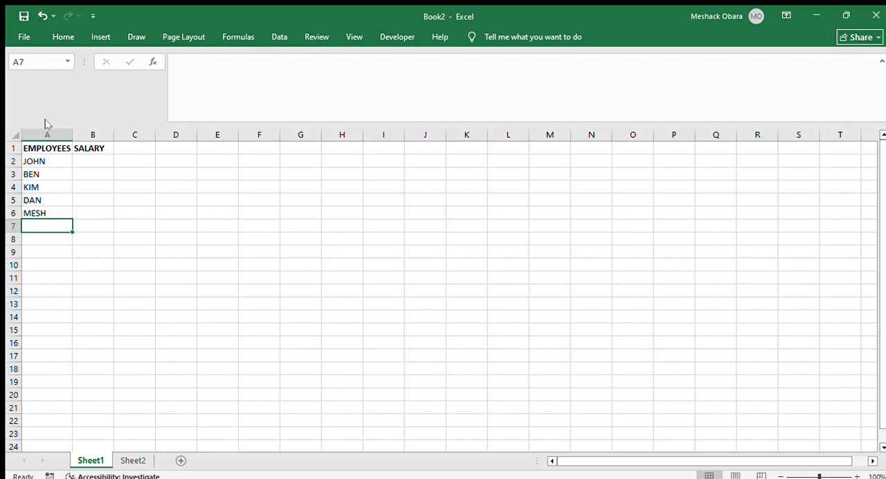
Enter the salaries 50000, 30000, 25000 and 80000 in cells B2 to B5
left_click(81, 160)
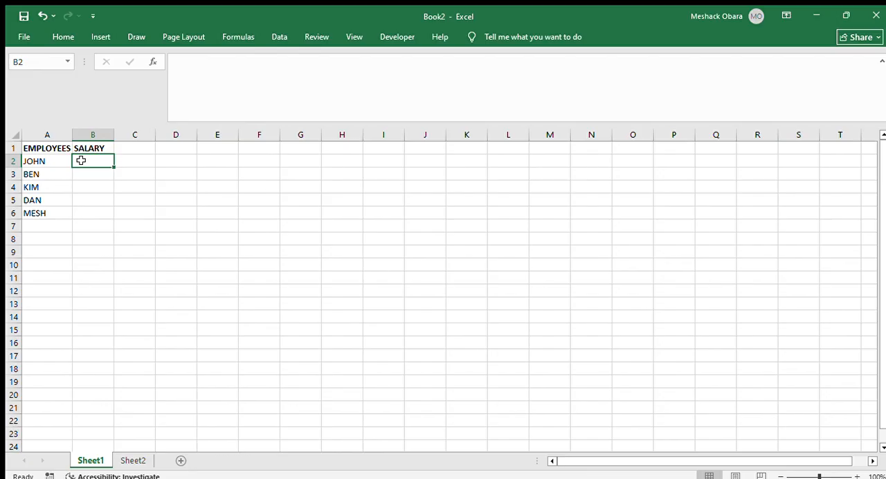
type("50000")
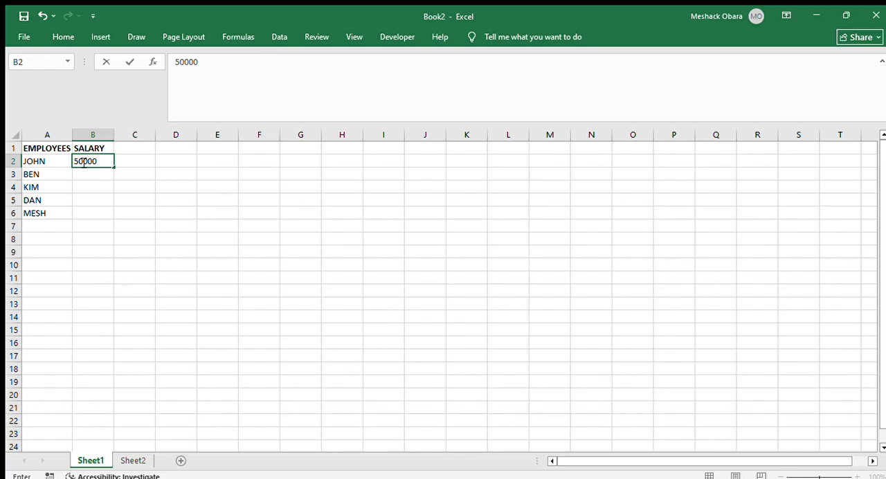
key("Return")
type("30")
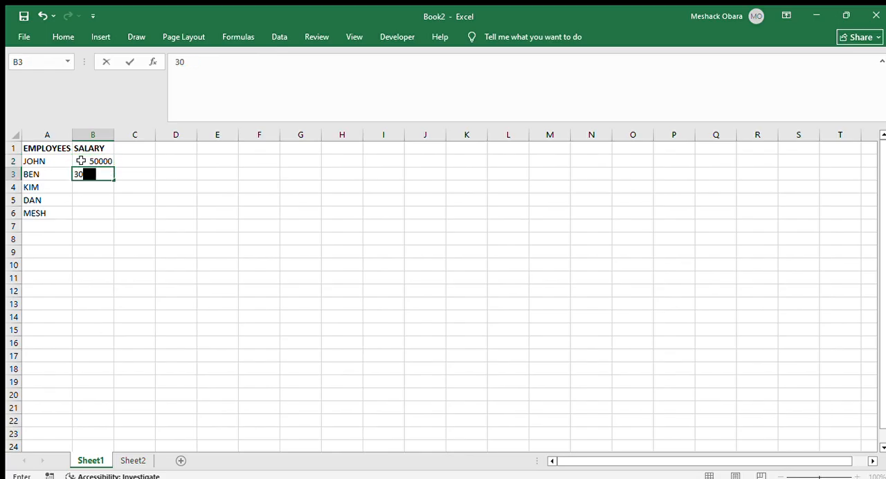
type("000")
key("Return")
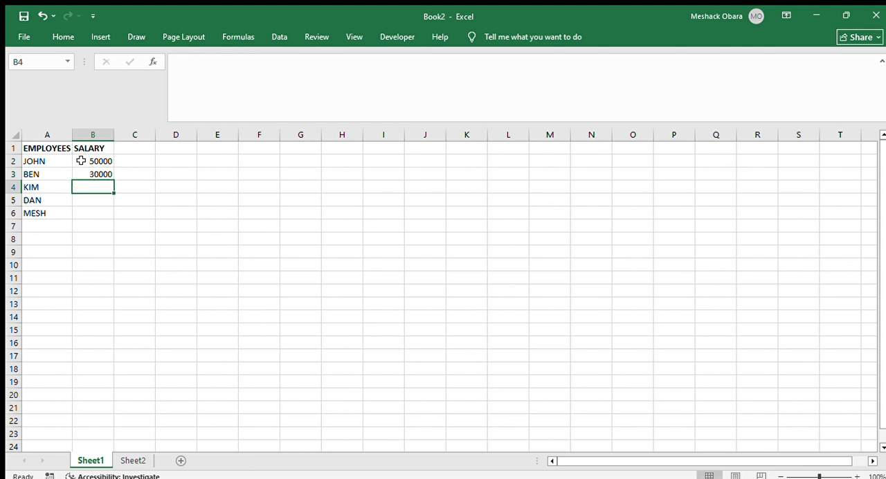
type("25")
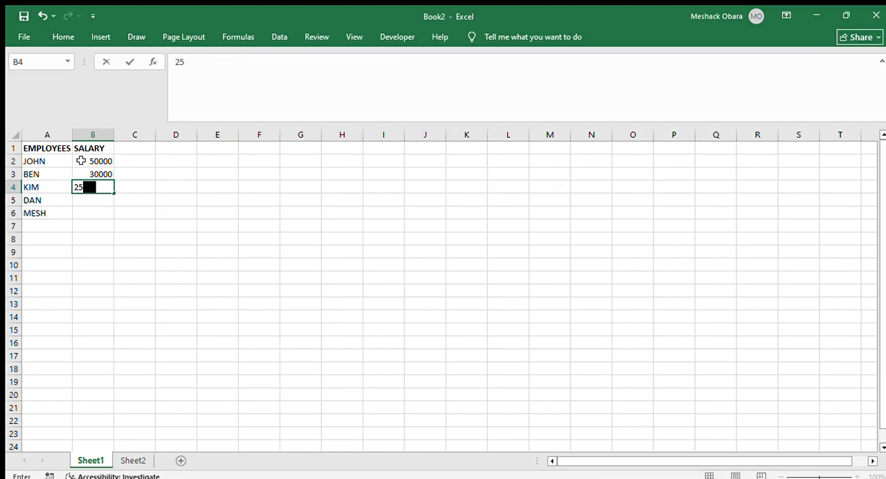
type("000")
key("Return")
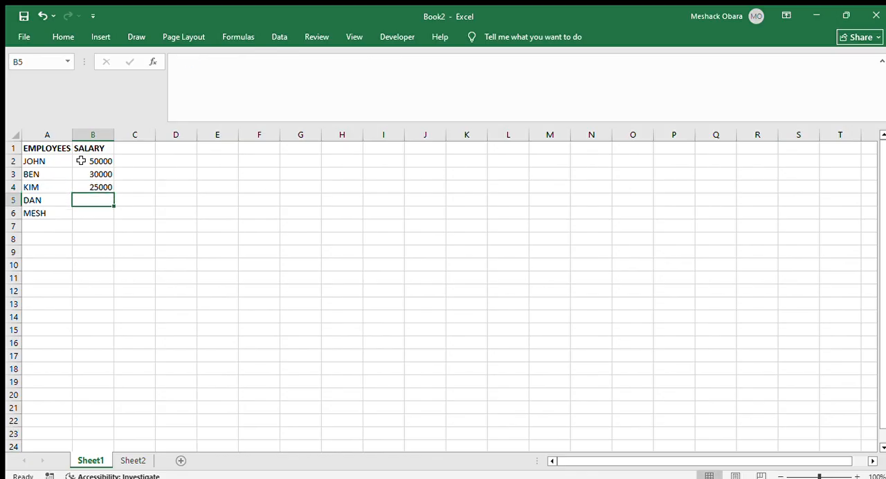
type("80")
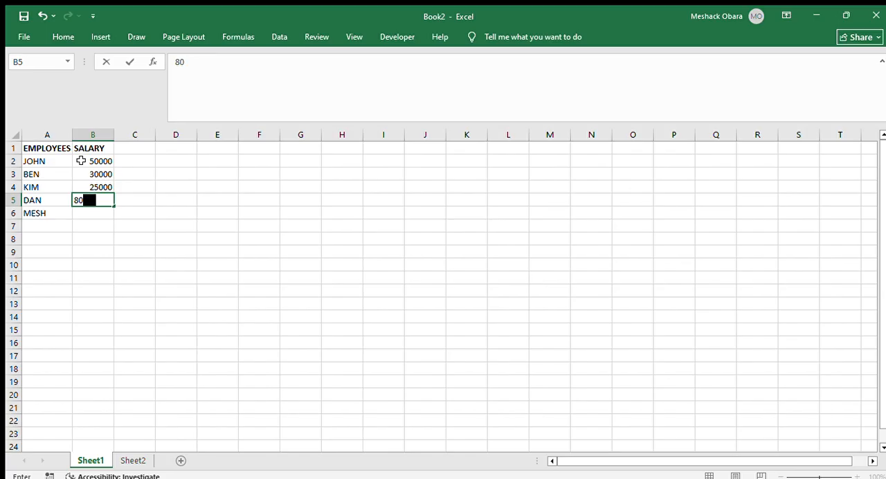
type("000")
key("Return")
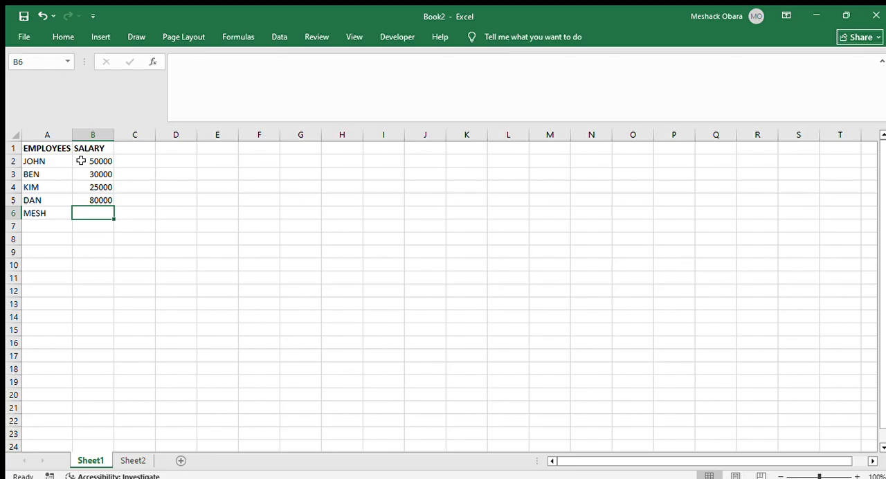
Enter the salary 30000 for the last employee in cell B6
type("60")
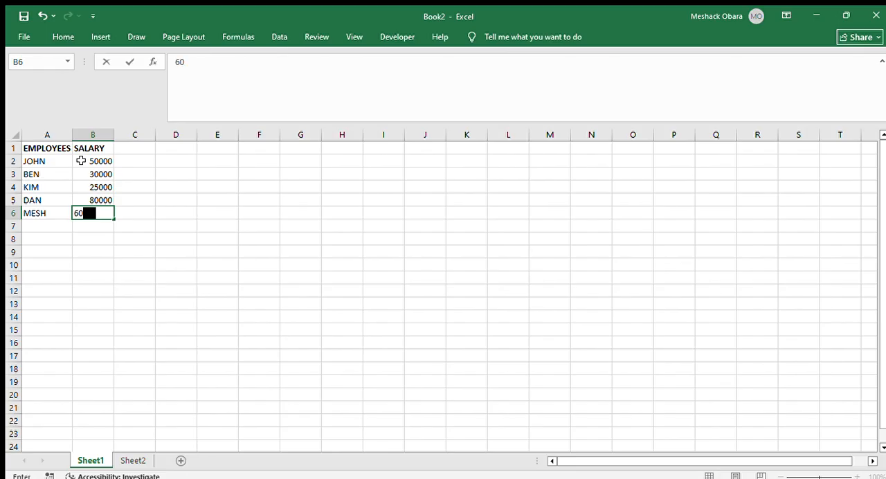
type("000")
key("BackSpace")
key("BackSpace")
key("BackSpace")
key("BackSpace")
key("BackSpace")
type("30000")
key("Return")
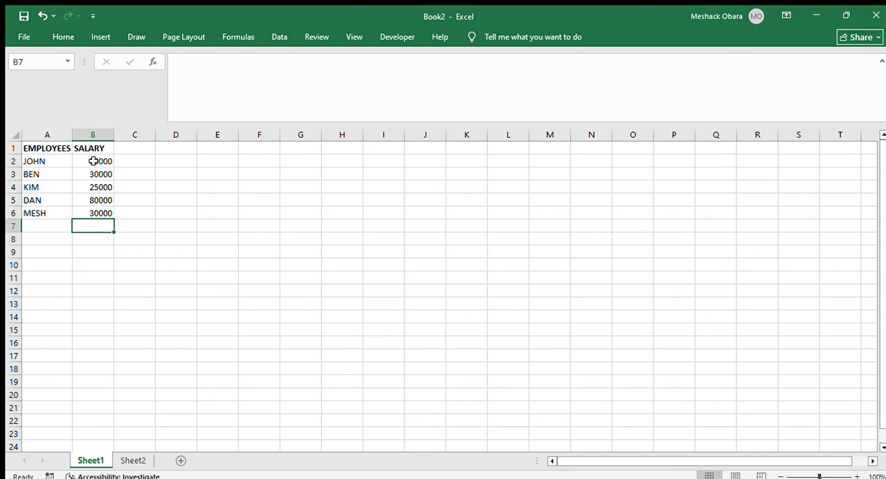
Sort the salaries in B2:B6 from largest to smallest, expanding the selection so the employee names move with them
left_click_drag(90, 157, 101, 213)
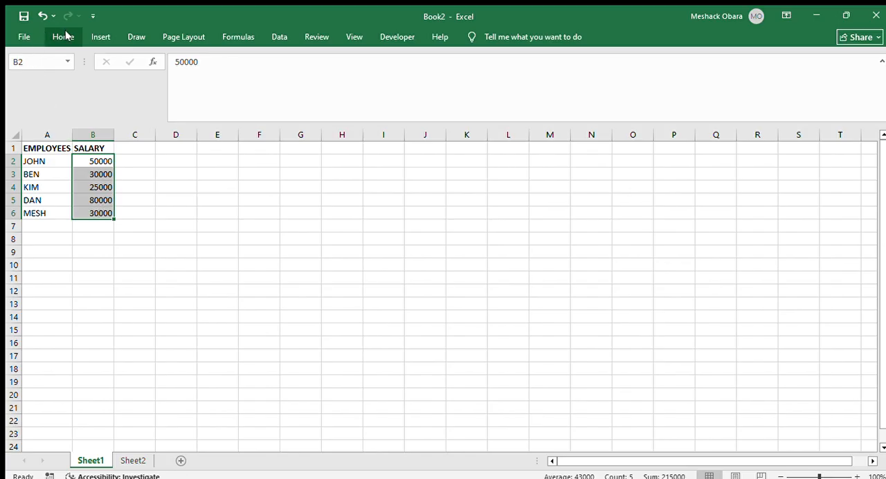
left_click(277, 41)
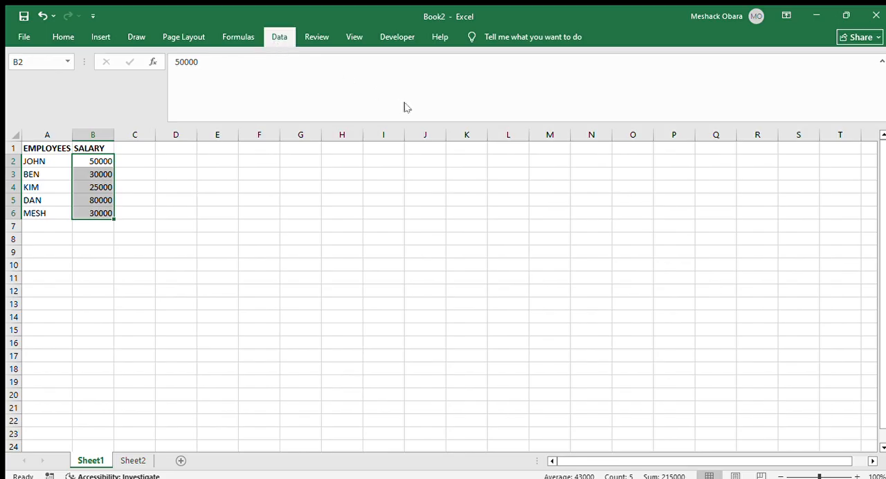
left_click(379, 72)
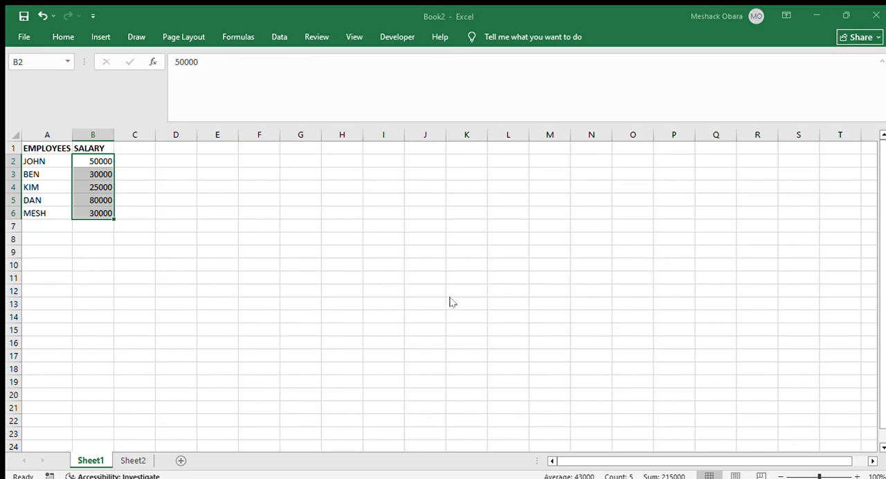
left_click(529, 307)
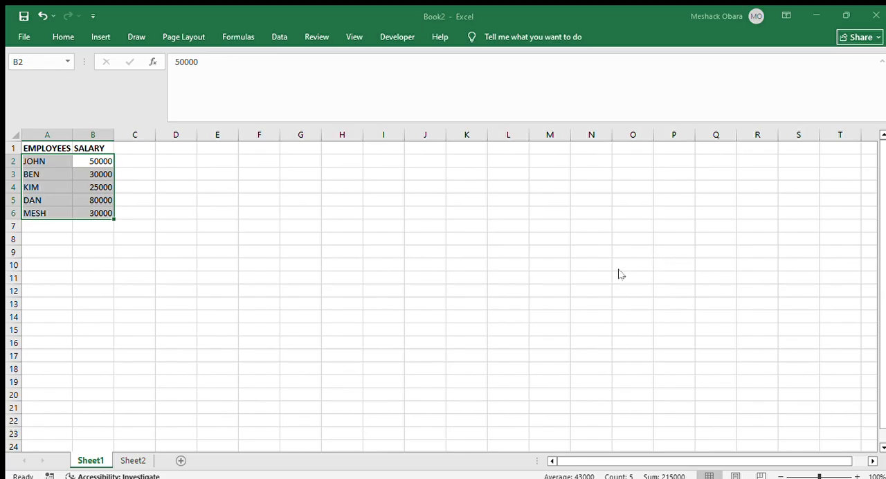
left_click(606, 347)
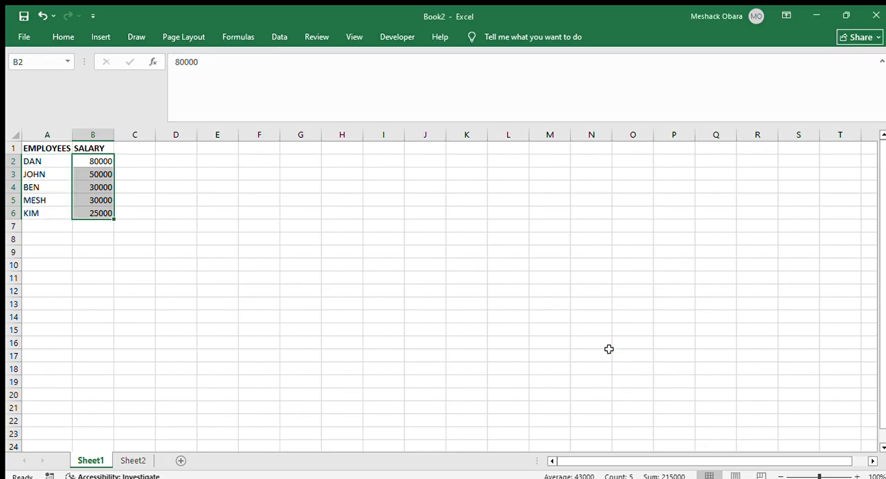
left_click(146, 169)
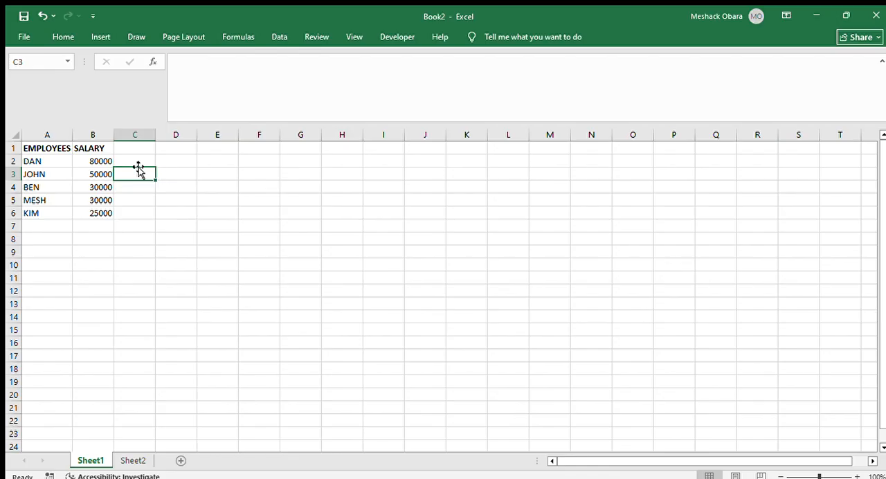
left_click(100, 227)
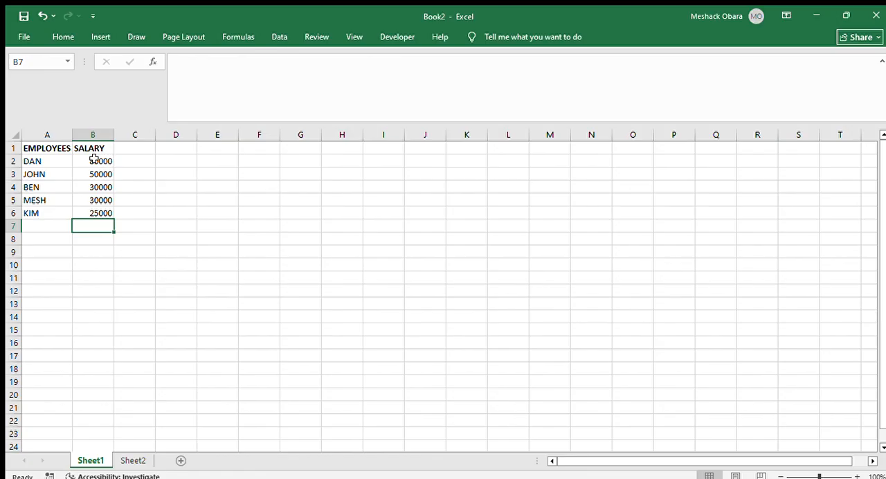
Format the salaries in B2:B6 as dollar currency with two decimal places
left_click_drag(94, 158, 98, 211)
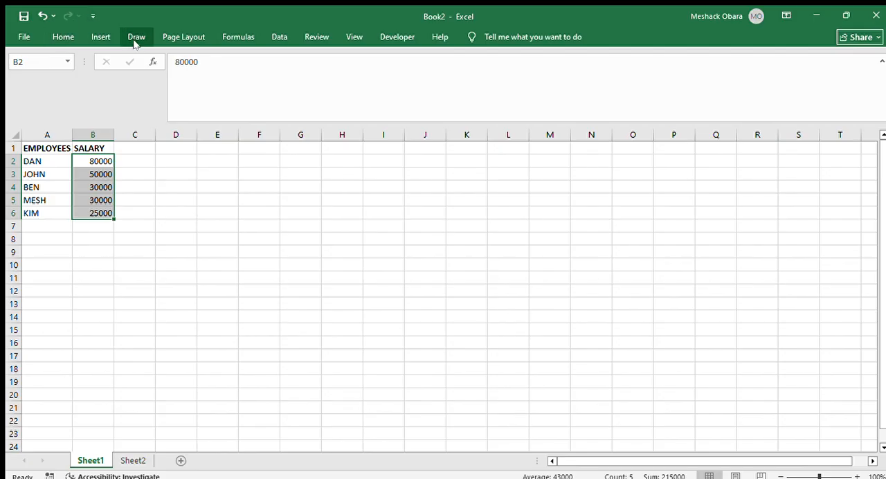
left_click(274, 38)
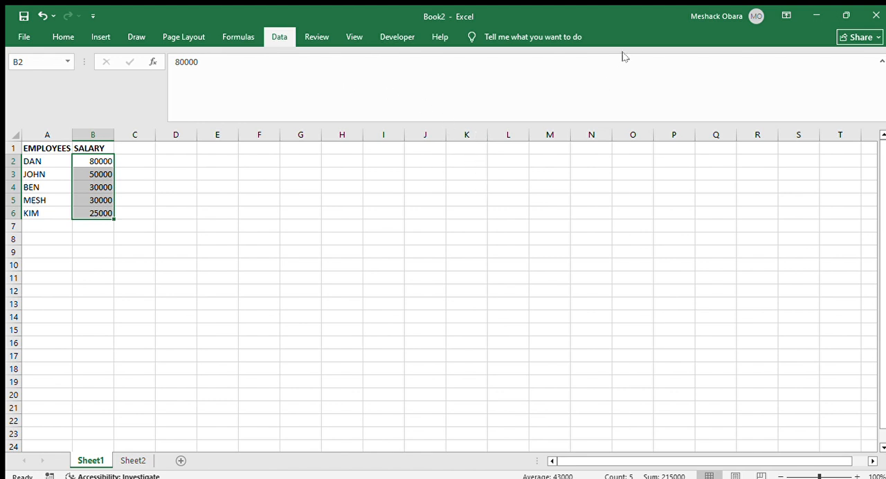
left_click(60, 36)
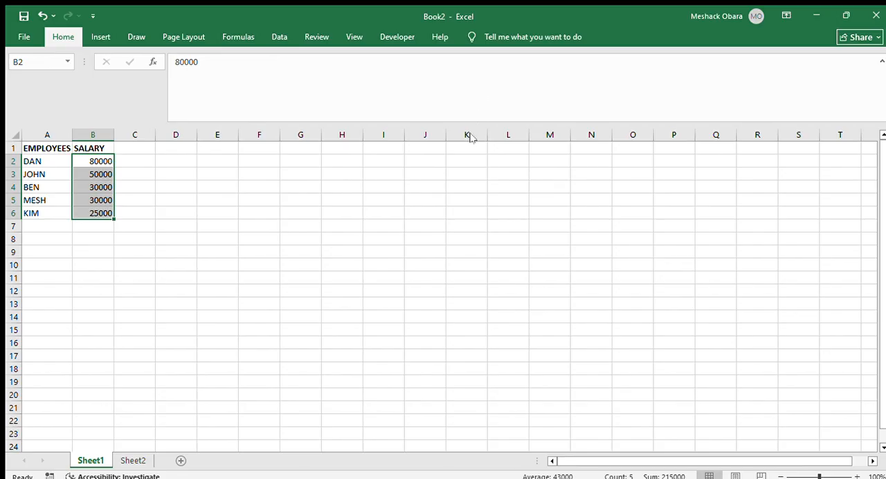
key("ctrl+shift+4")
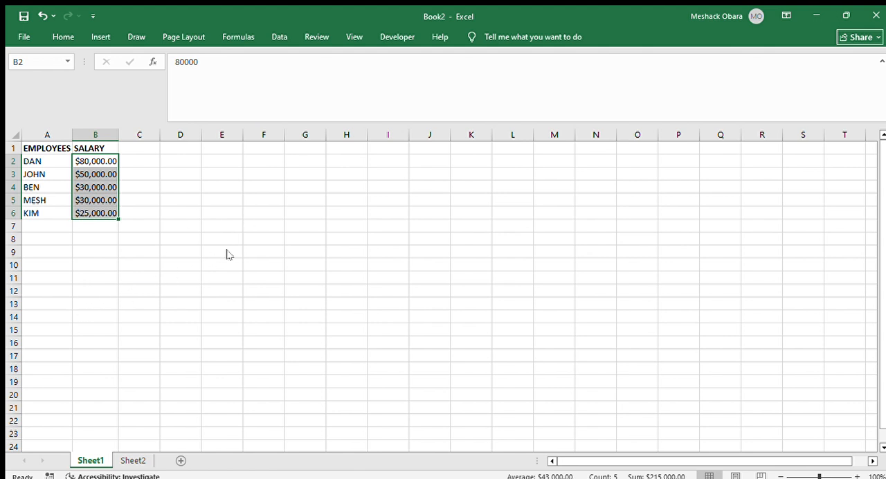
left_click(114, 240)
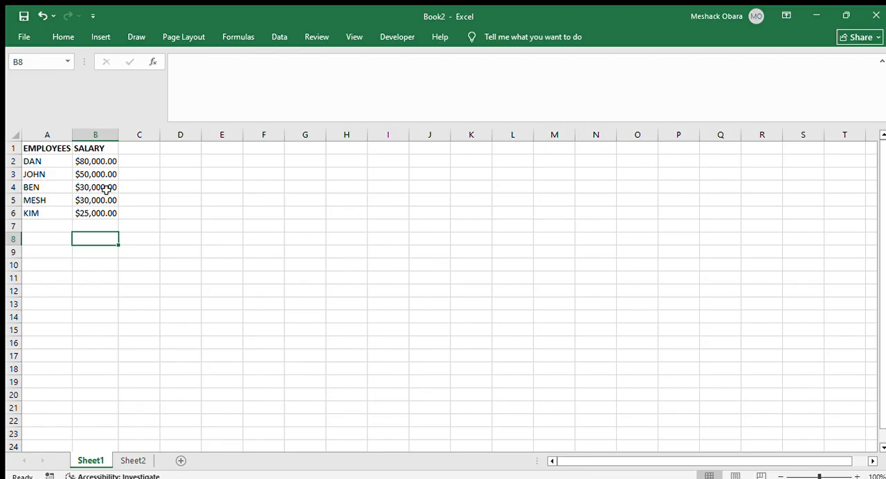
left_click_drag(79, 161, 101, 213)
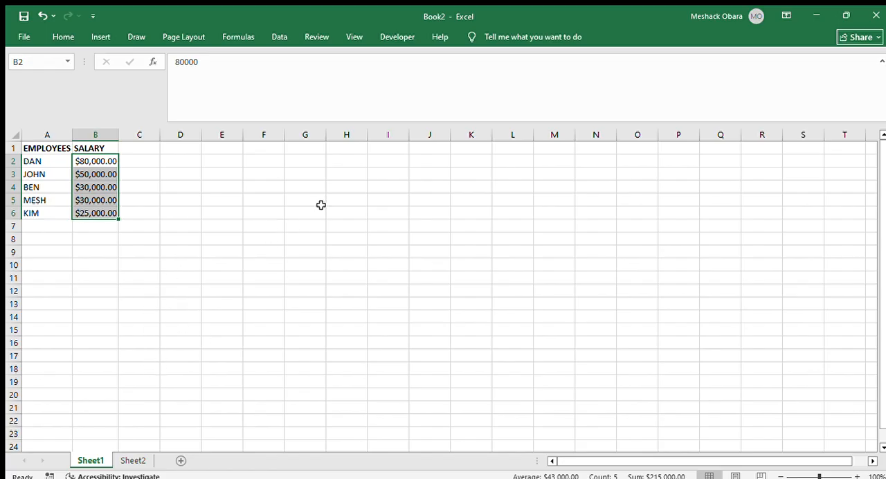
left_click(87, 243)
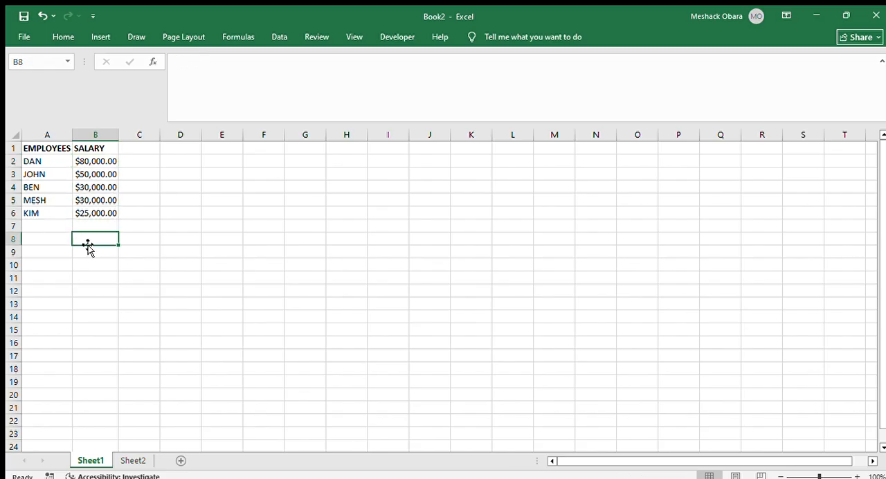
left_click(87, 226)
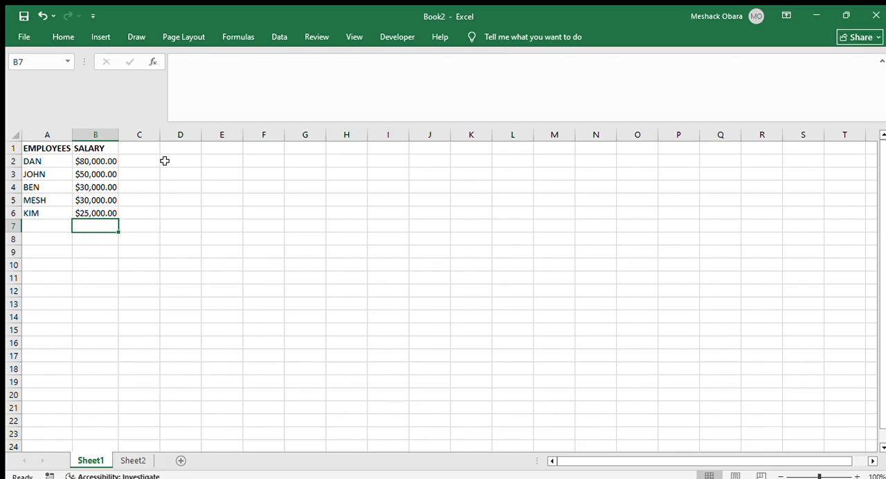
Switch to Sheet2 and change the content of cell A1 to 12+23, without an equals sign
left_click(132, 460)
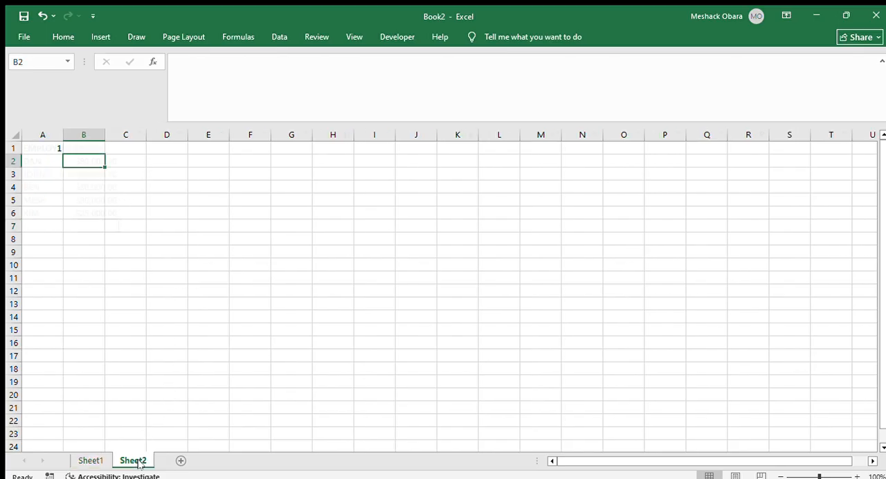
left_click(46, 147)
double_click(49, 149)
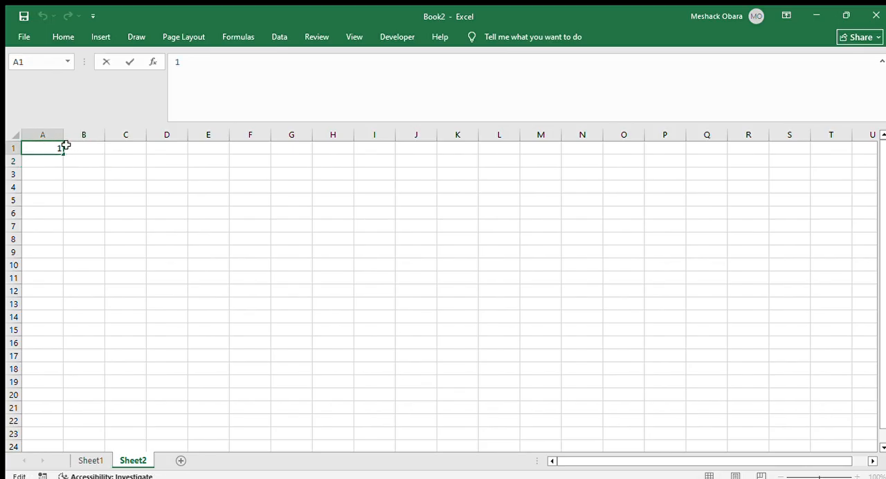
type("+")
key("BackSpace")
type("+23")
key("shift+Left")
key("shift+Left")
key("shift+Left")
key("Return")
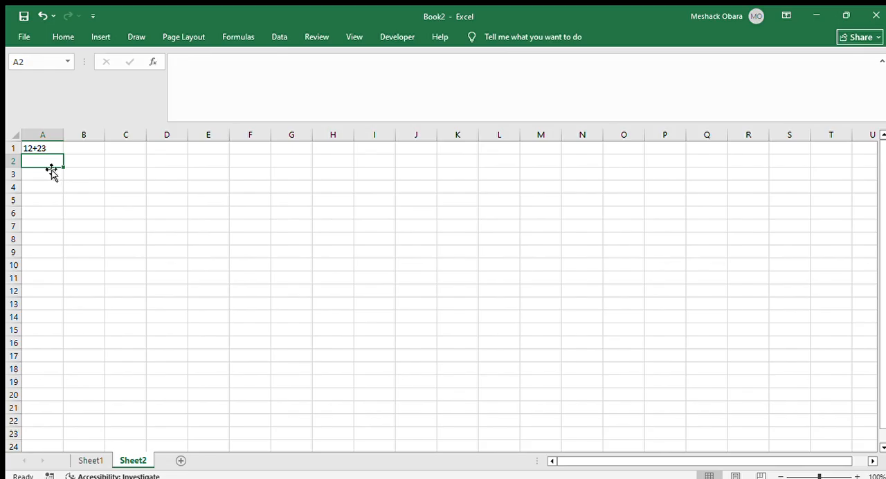
Enter 23*2 in cell A2, without an equals sign
type("23*")
type("2")
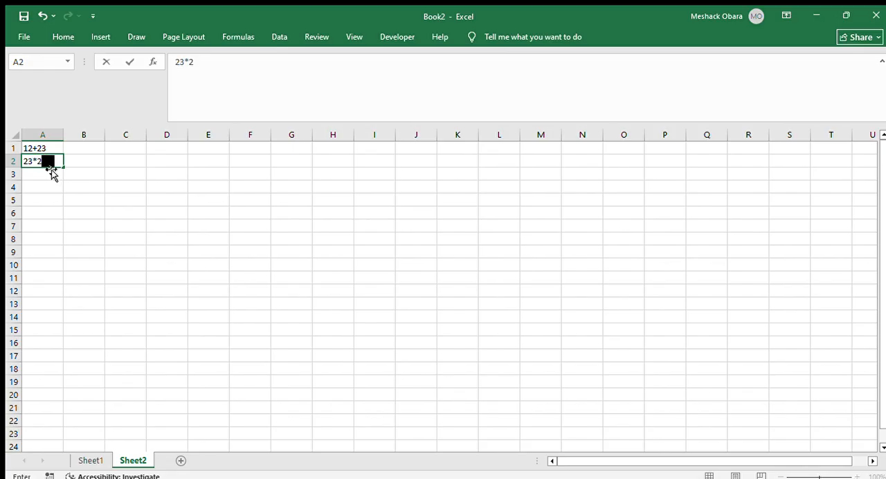
key("Return")
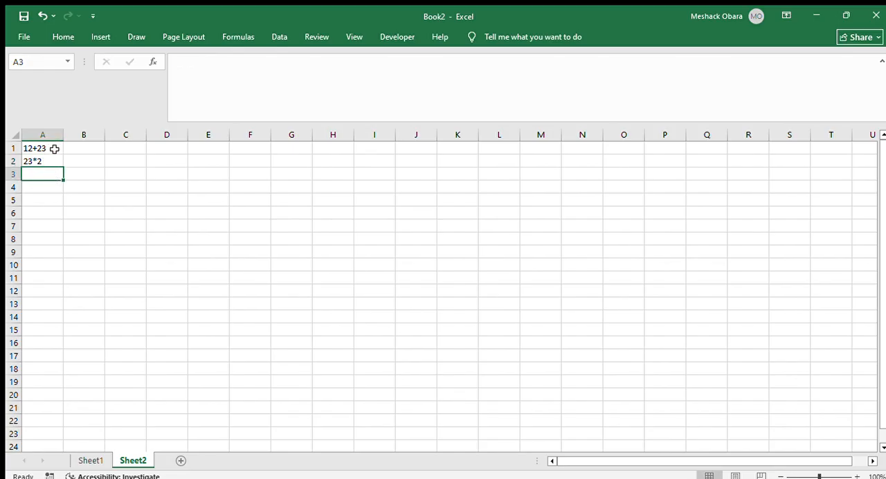
Add an equals sign at the end of the 12+23 entry in cell A1
double_click(54, 148)
type("=")
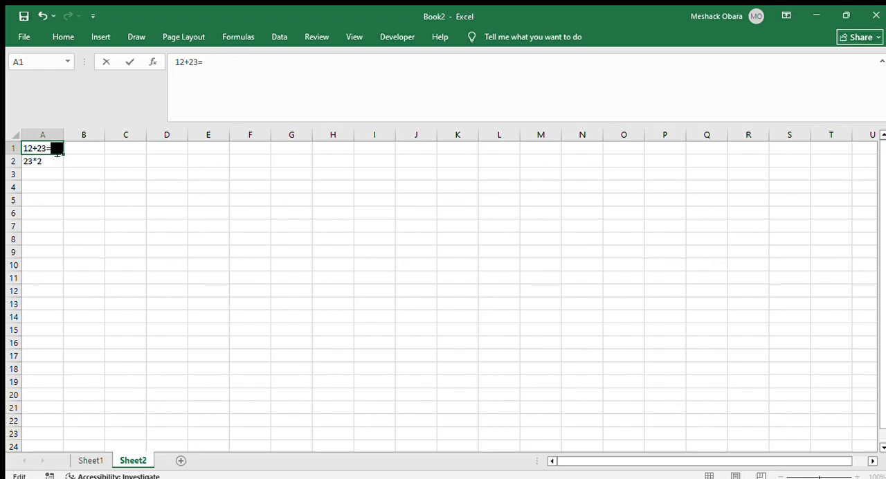
key("Return")
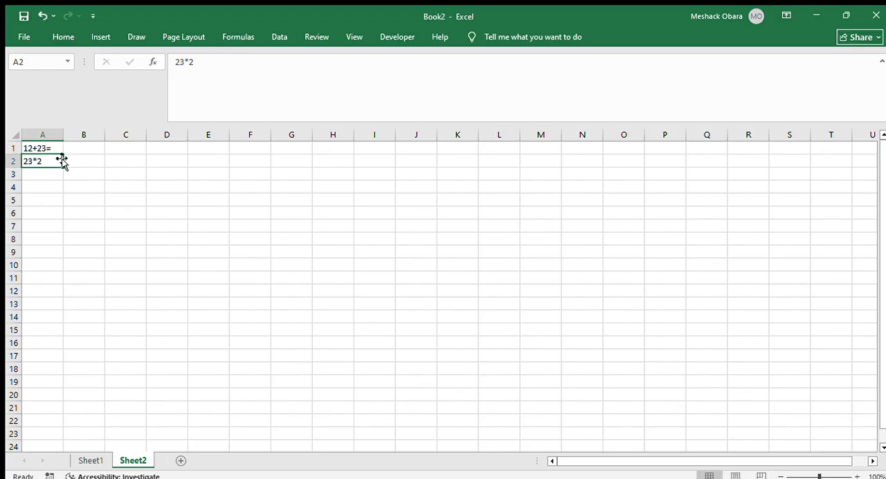
Clear the contents of cells A1 and A2 on Sheet2
left_click(53, 144)
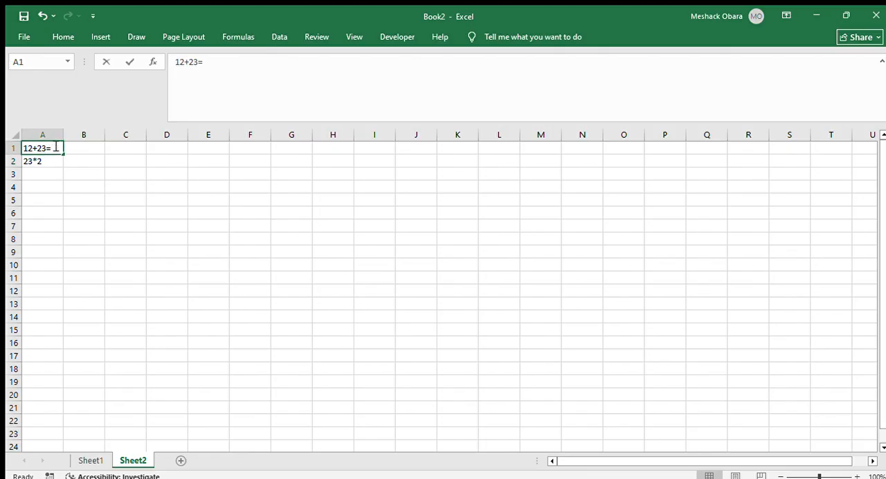
left_click(44, 197)
left_click(50, 149)
key("BackSpace")
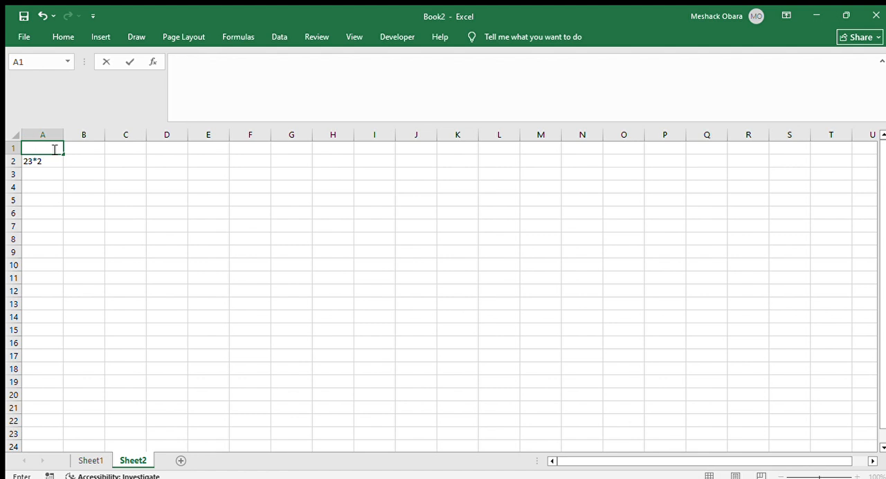
left_click(44, 158)
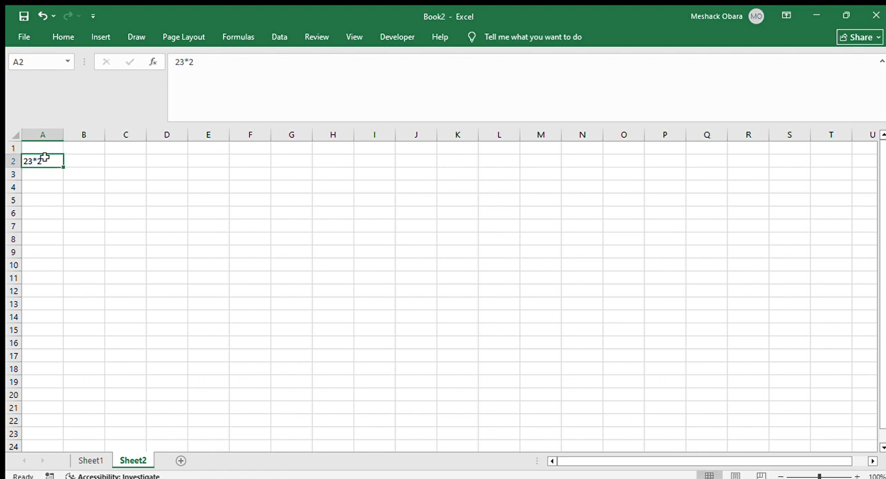
key("BackSpace")
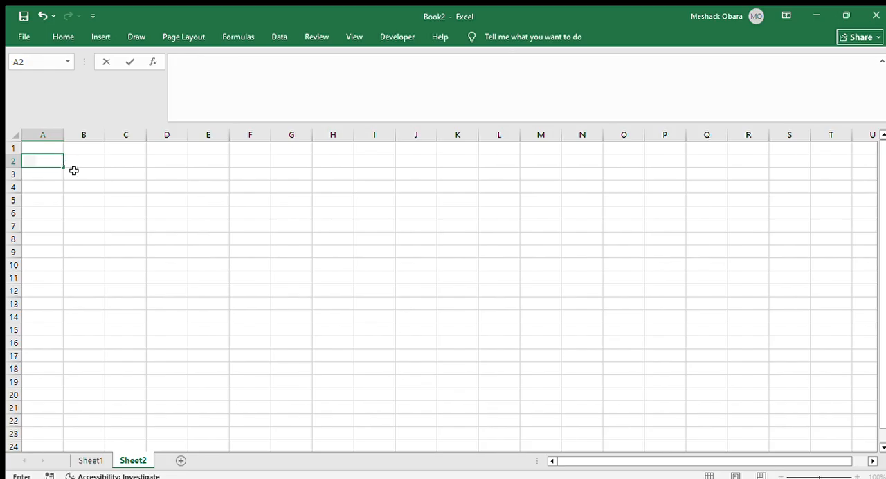
left_click(59, 187)
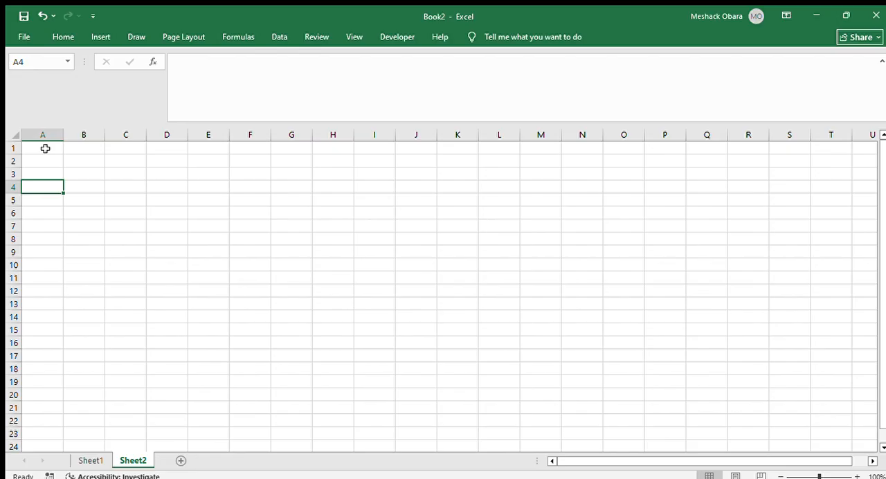
Look briefly at Sheet1, then enter 12 in cell A1 and 32 in cell A2 of Sheet2
left_click(88, 460)
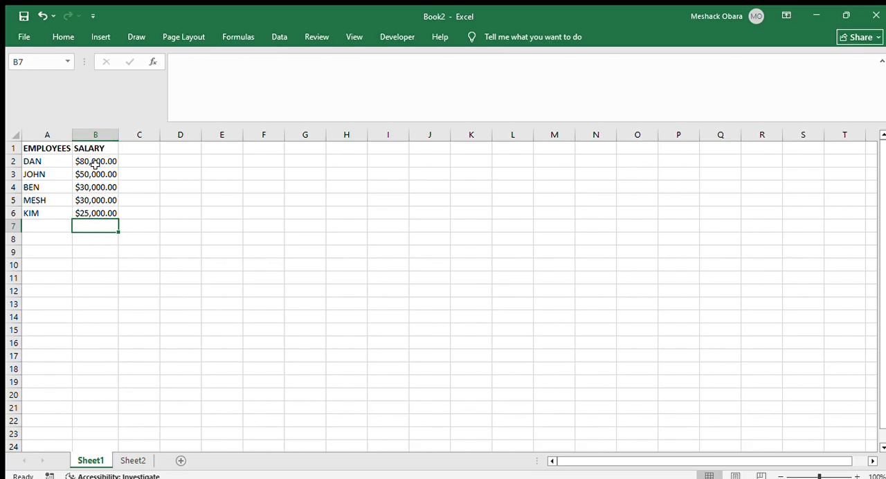
left_click(130, 460)
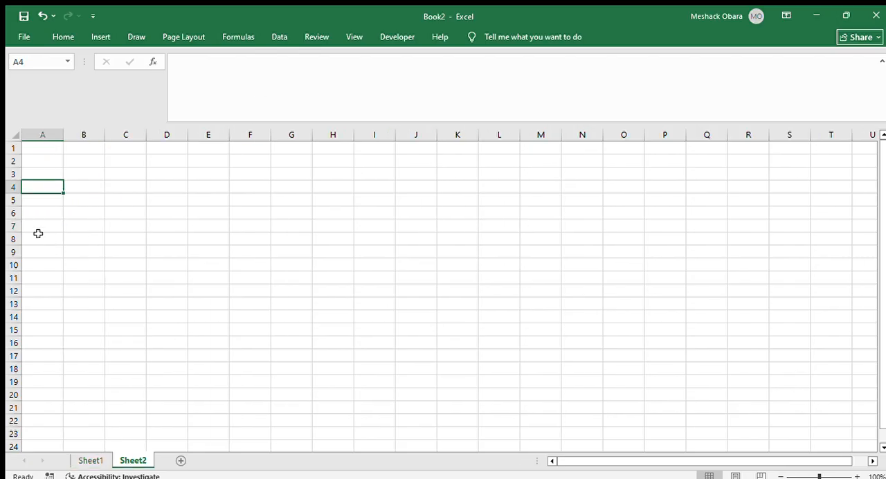
left_click(36, 149)
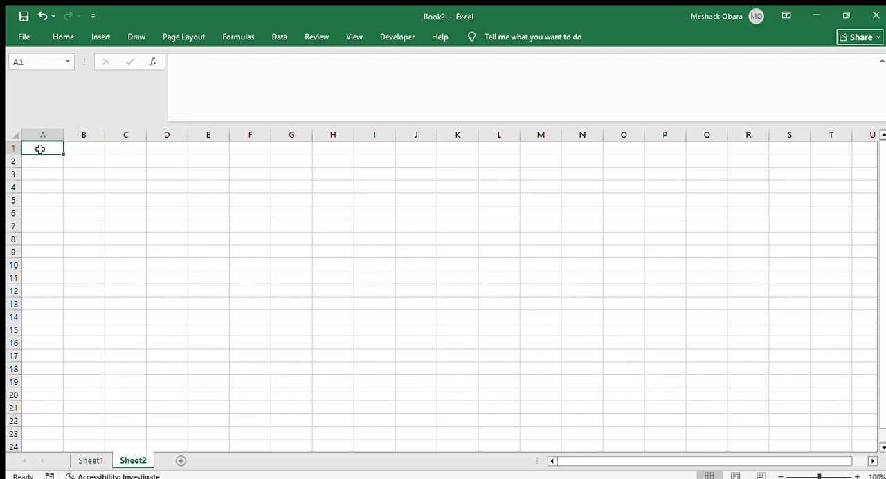
type("12")
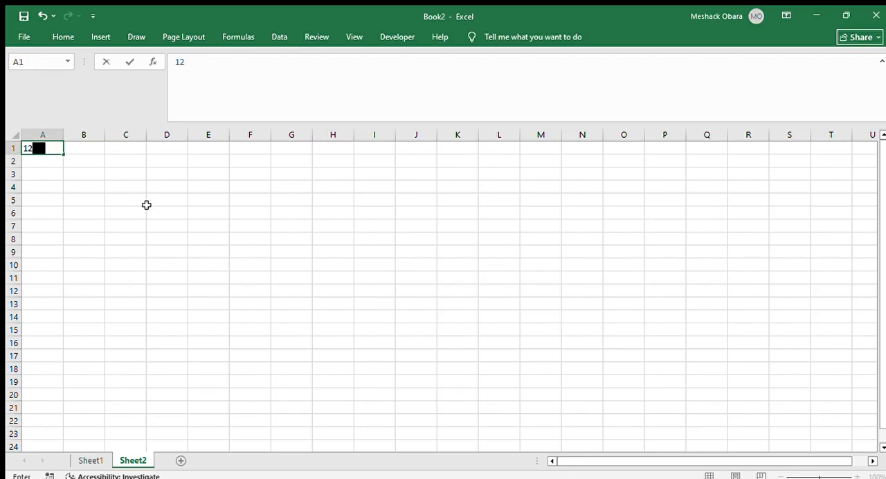
key("Return")
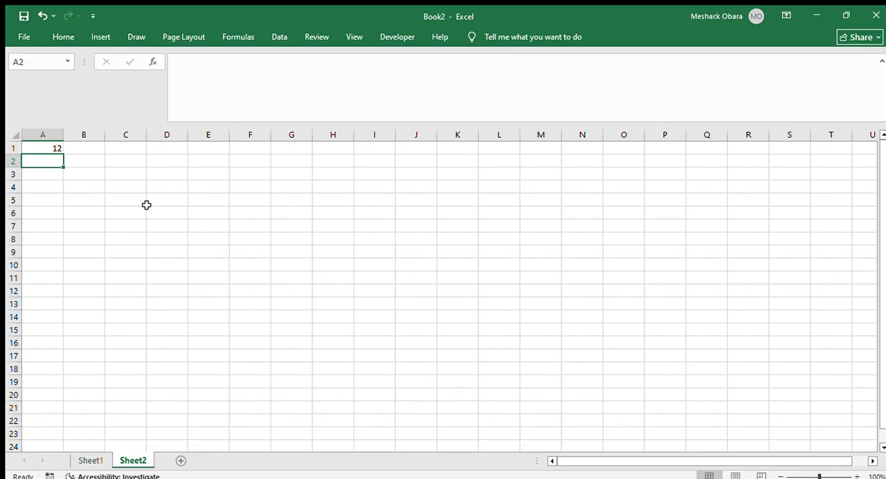
type("32")
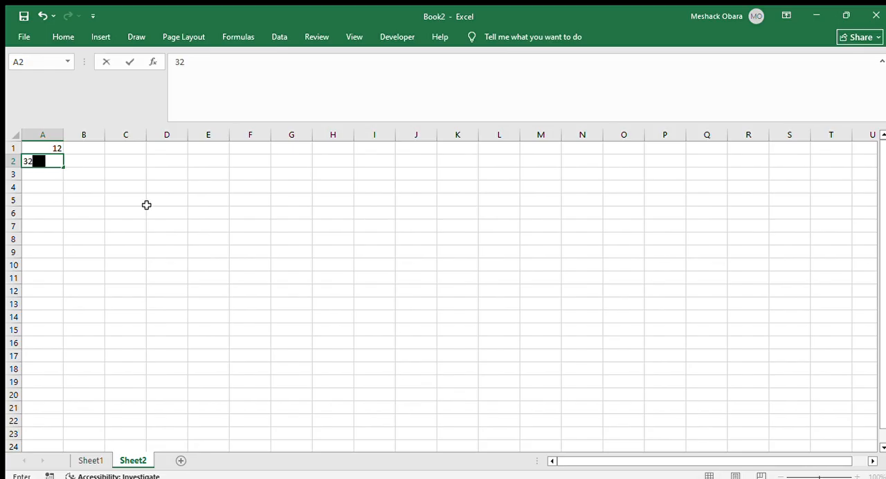
key("Return")
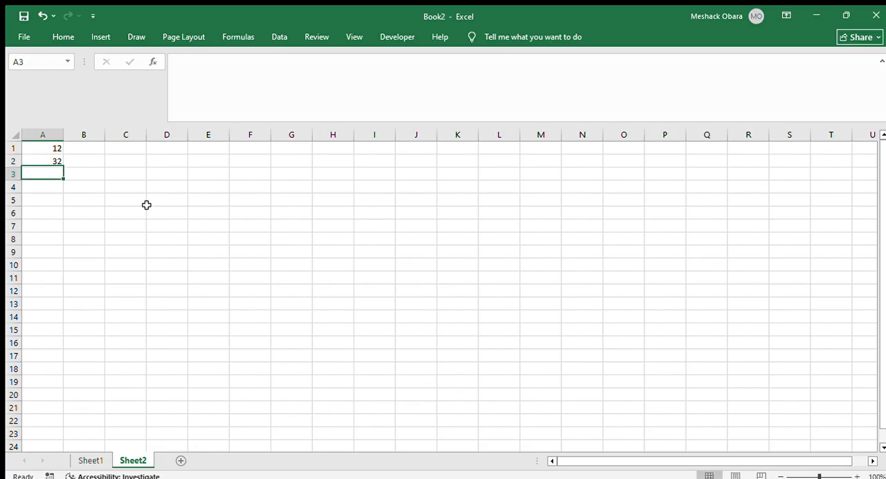
Enter A1+A2 in cell A3, without an equals sign
left_click(41, 149)
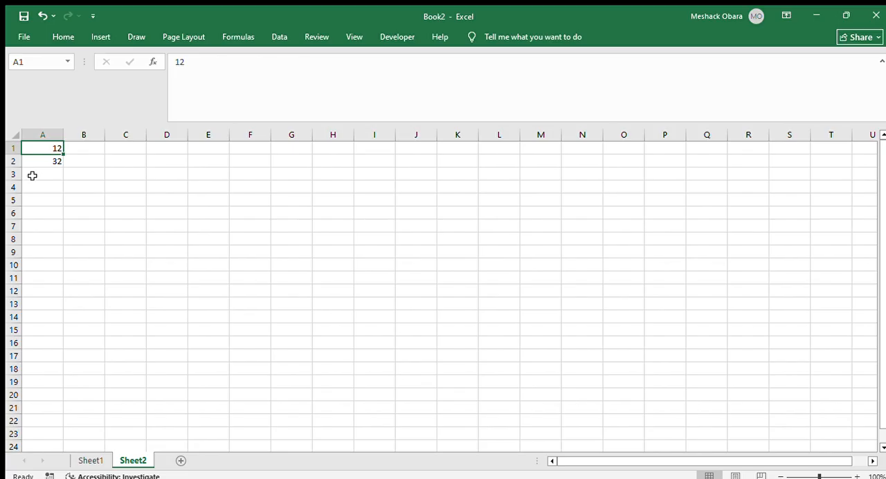
left_click(32, 175)
left_click(42, 147)
left_click(39, 174)
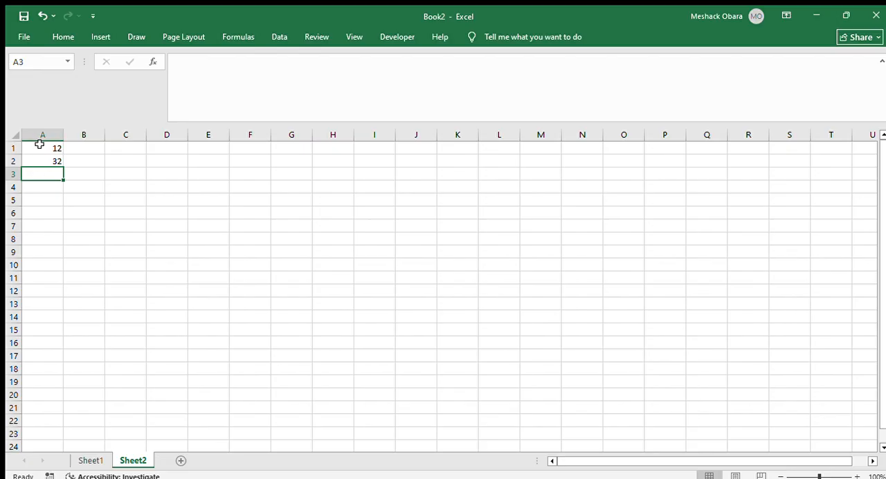
left_click(40, 146)
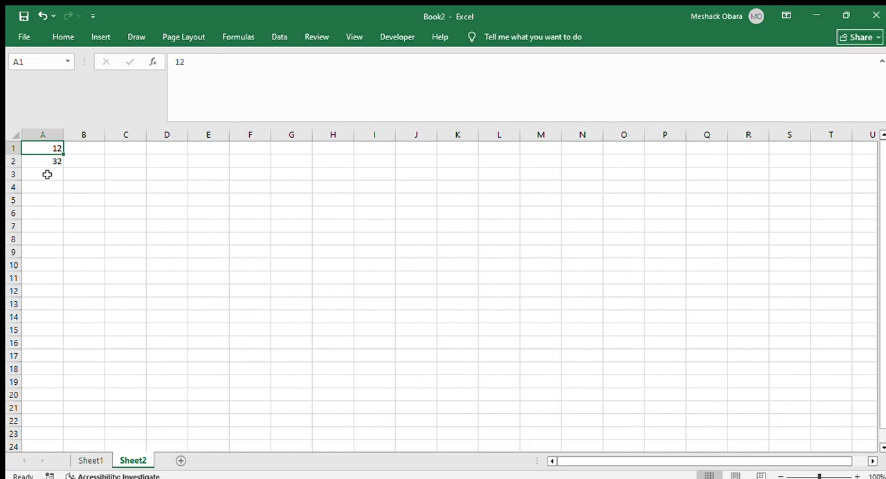
left_click(33, 171)
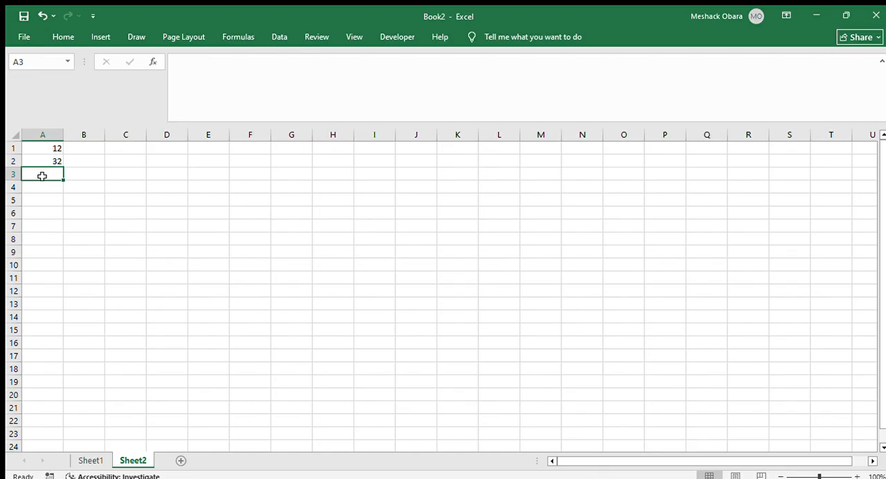
type("A1")
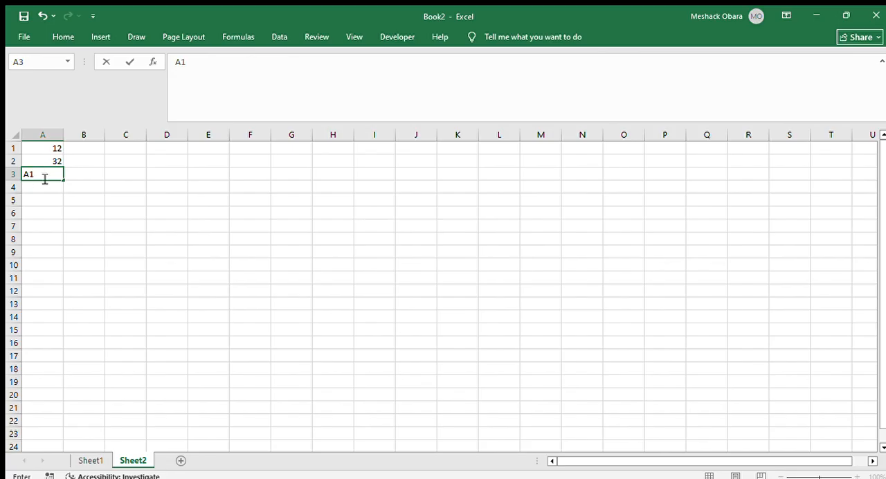
type("+A2")
key("Return")
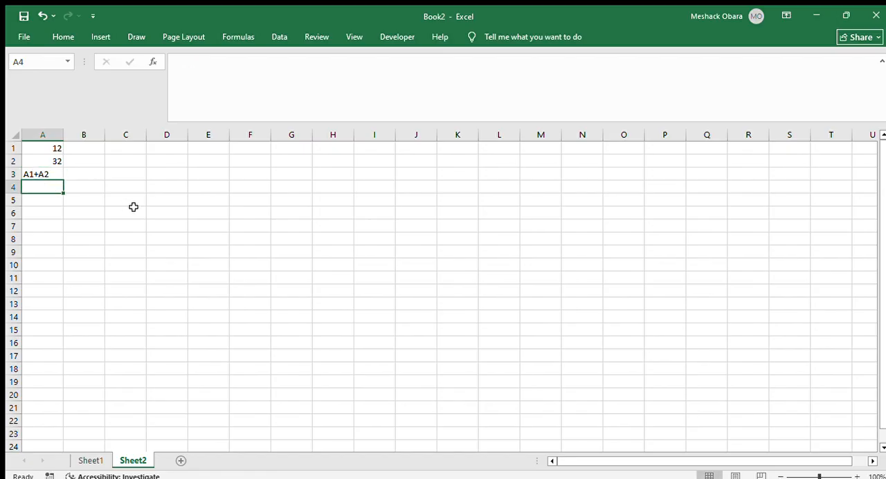
Clear the contents of cells A3, A2 and A1 on Sheet2
left_click(54, 173)
key("BackSpace")
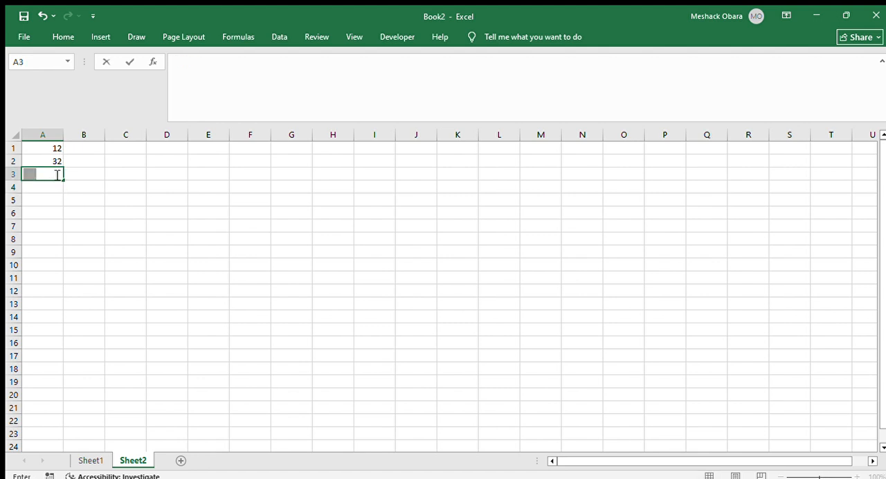
left_click(57, 160)
key("Down")
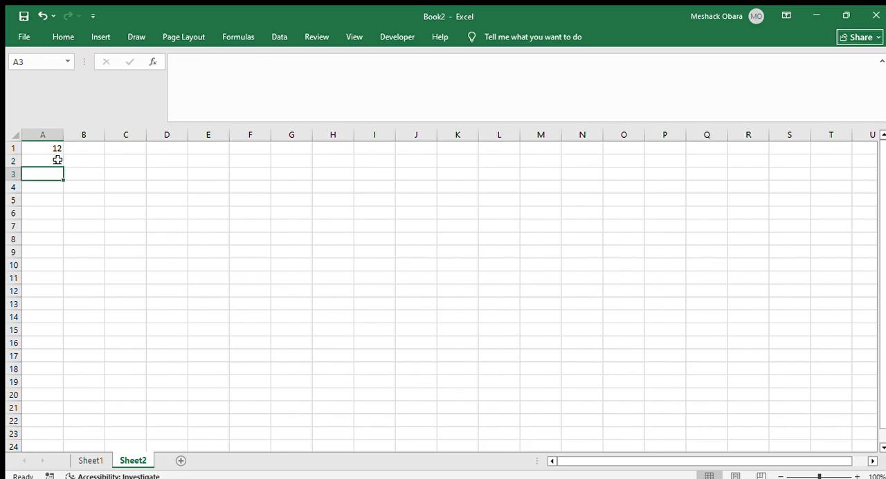
left_click(45, 161)
key("BackSpace")
left_click(56, 147)
key("BackSpace")
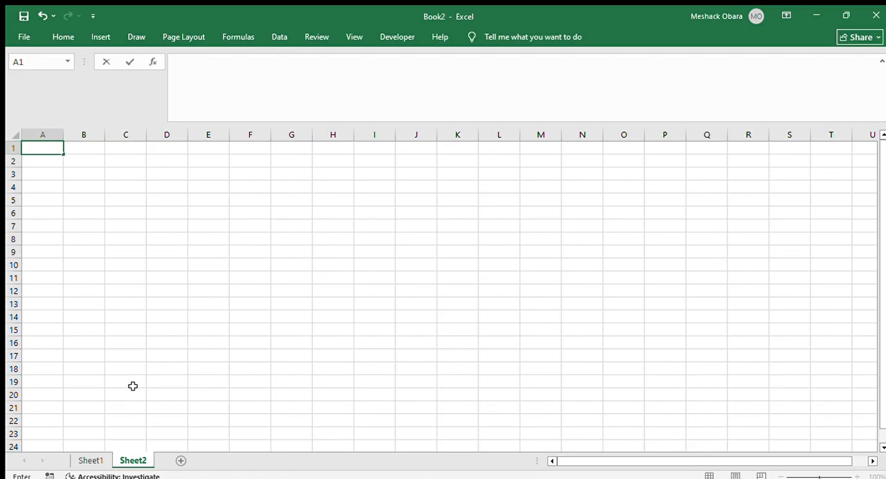
On Sheet1, add the first and last salaries in cell B7 with the formula =B2+B6
left_click(85, 461)
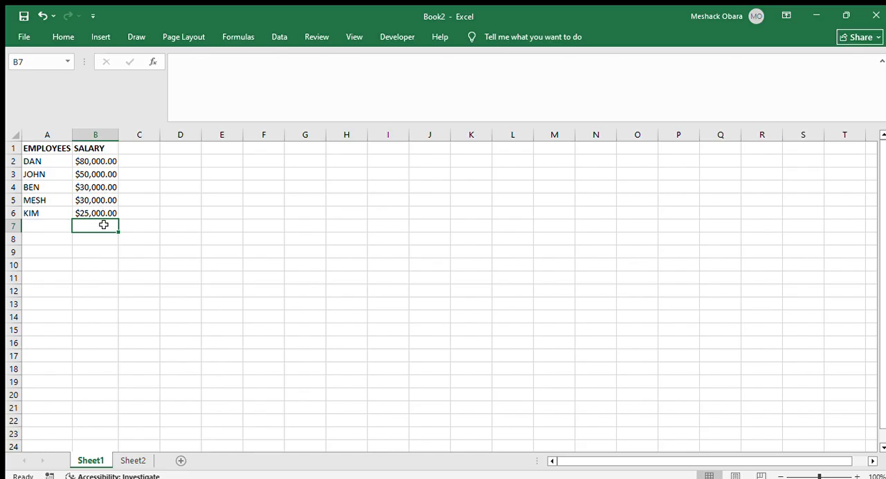
left_click(97, 159)
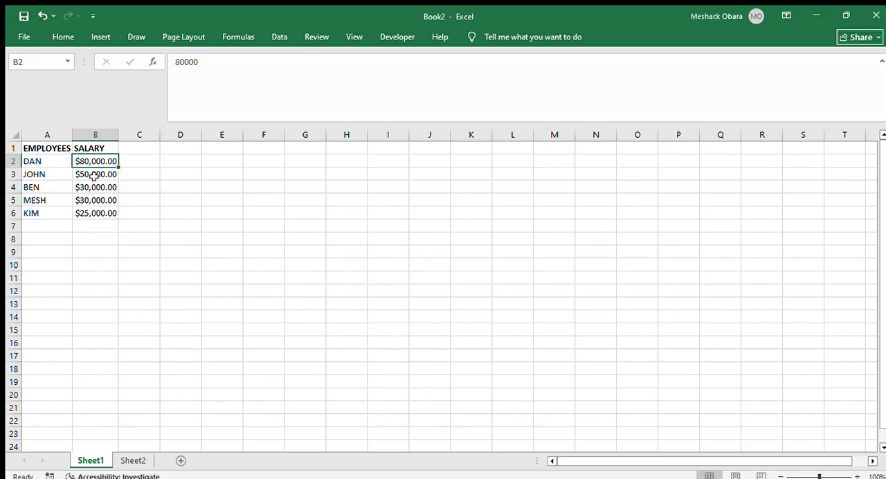
left_click(99, 227)
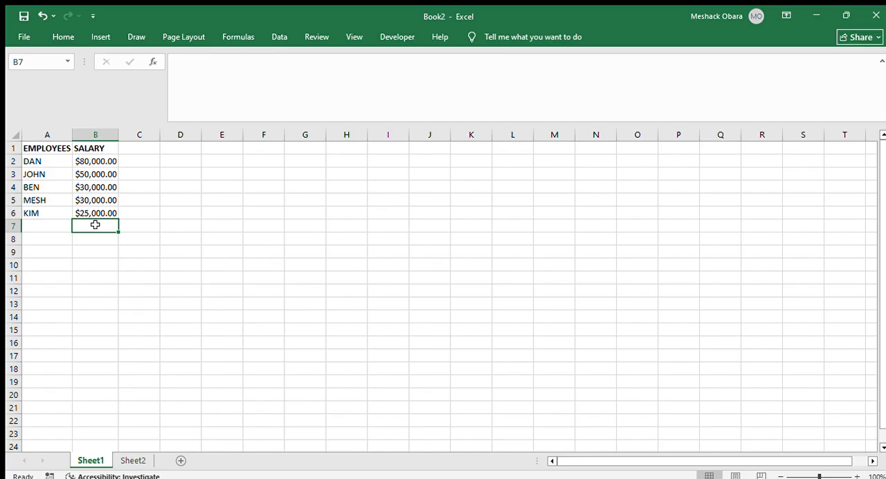
type("=")
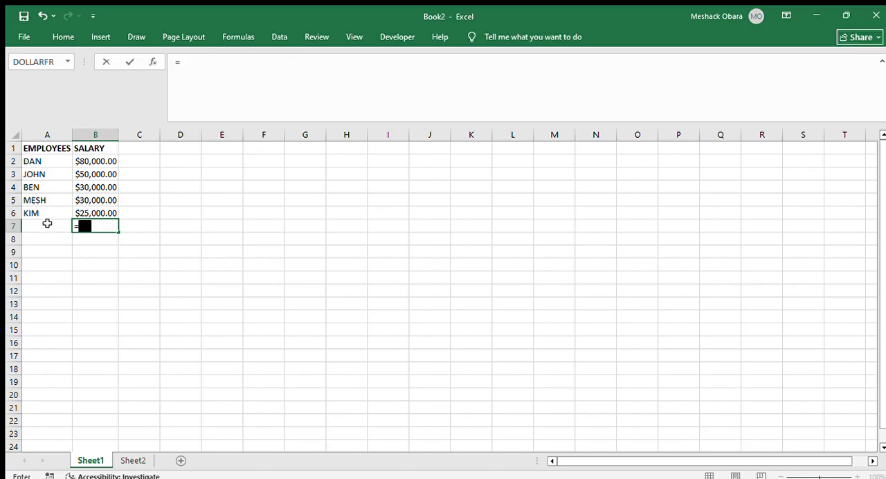
left_click(103, 159)
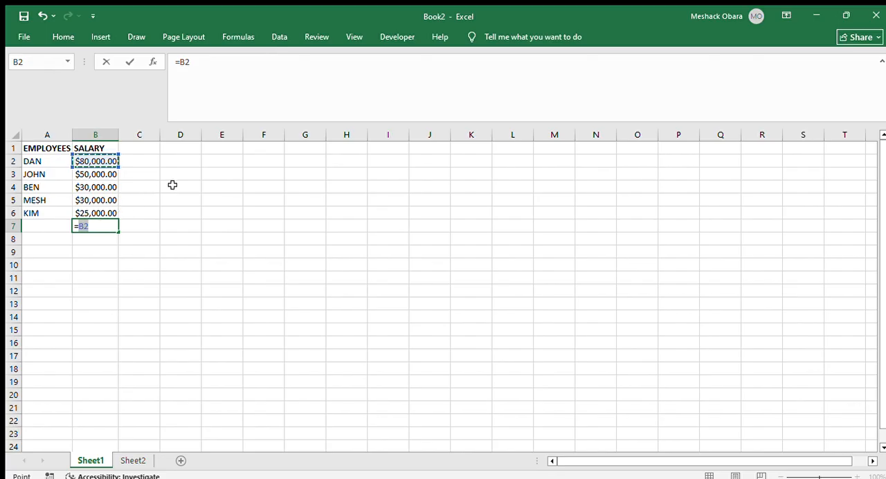
type("+")
left_click(100, 213)
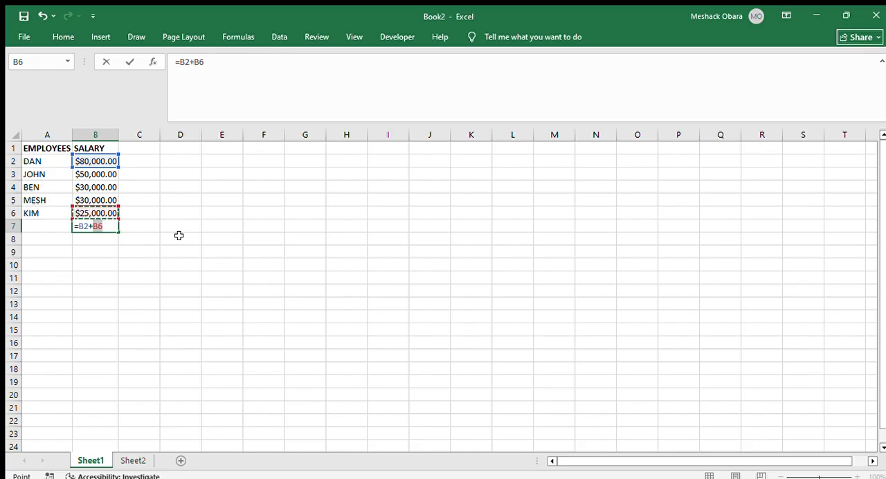
key("Return")
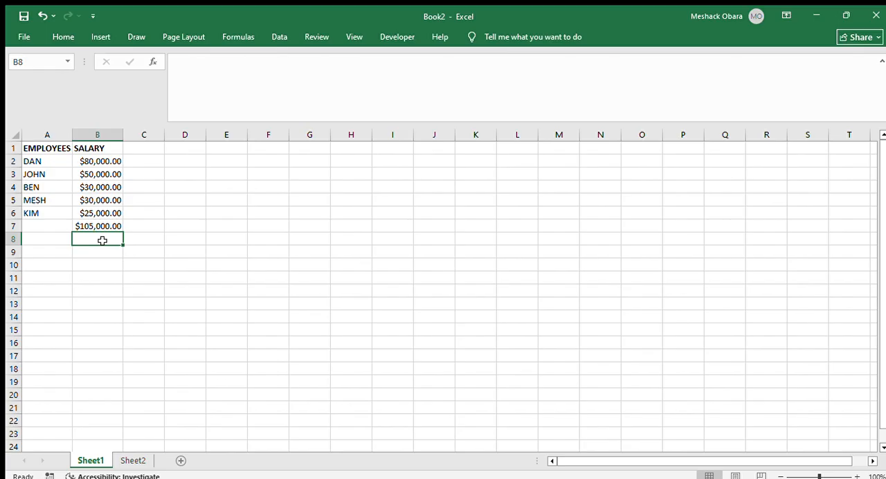
Switch to Sheet2 and enter 12+324 in cell A1, without an equals sign
left_click(132, 461)
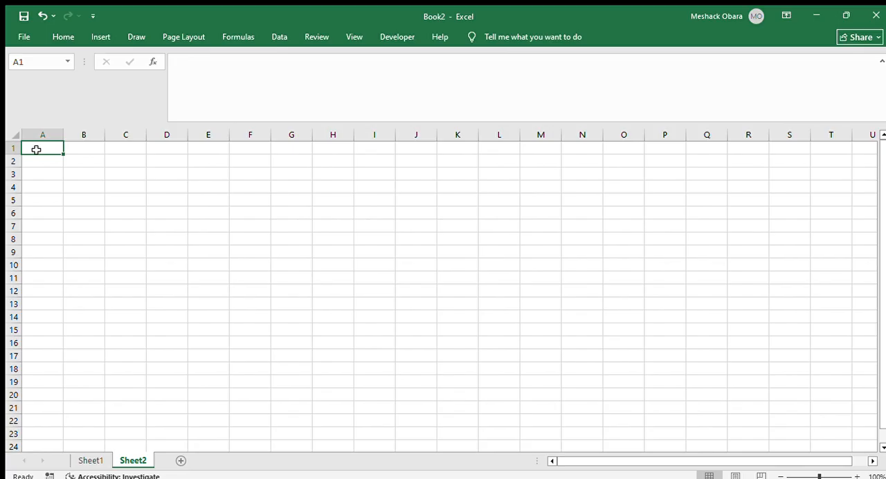
type("12")
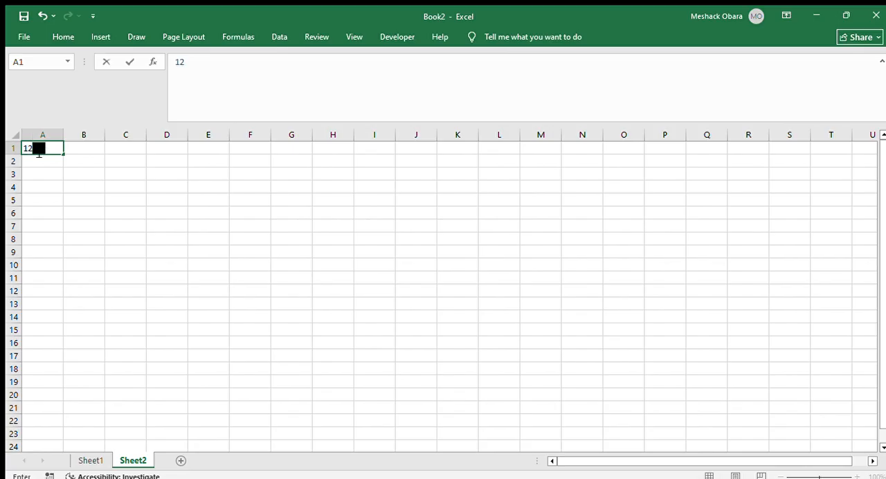
type("+324")
key("Return")
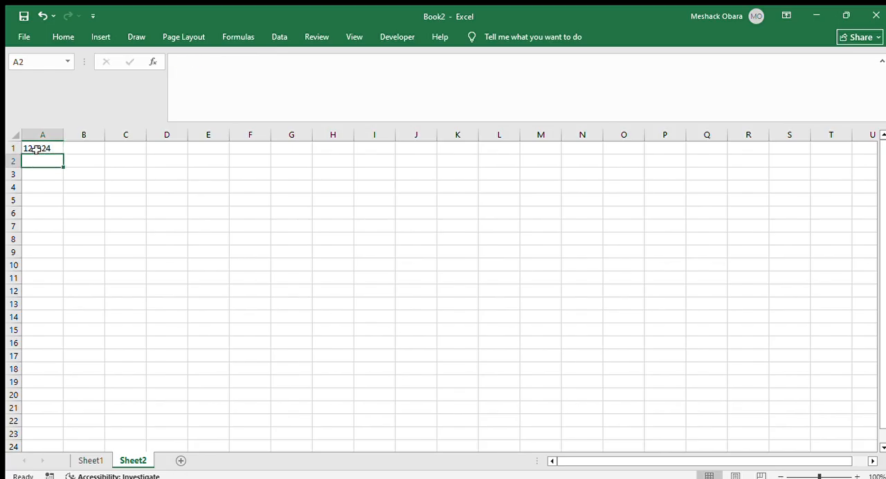
Replace the text in cell A1 on Sheet2 with the formula =12+56
left_click(31, 147)
double_click(52, 147)
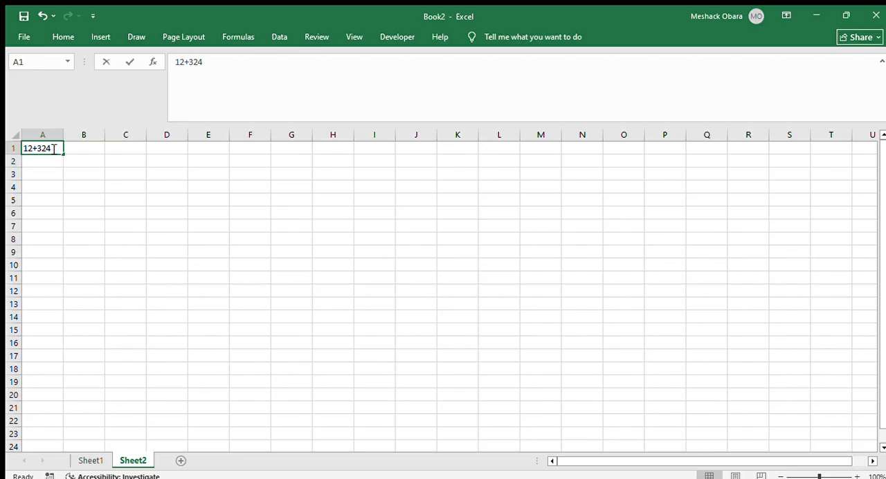
key("BackSpace")
key("BackSpace")
key("BackSpace")
key("BackSpace")
key("BackSpace")
key("BackSpace")
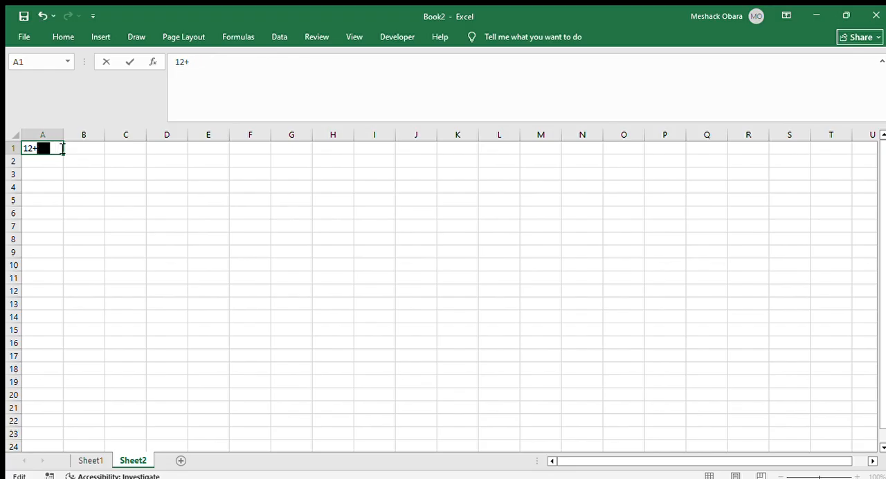
type("=12+")
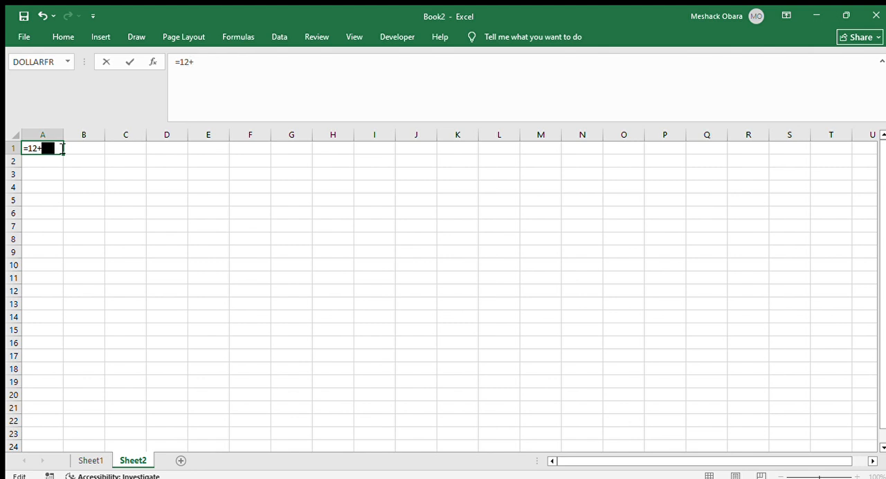
type("36")
key("Return")
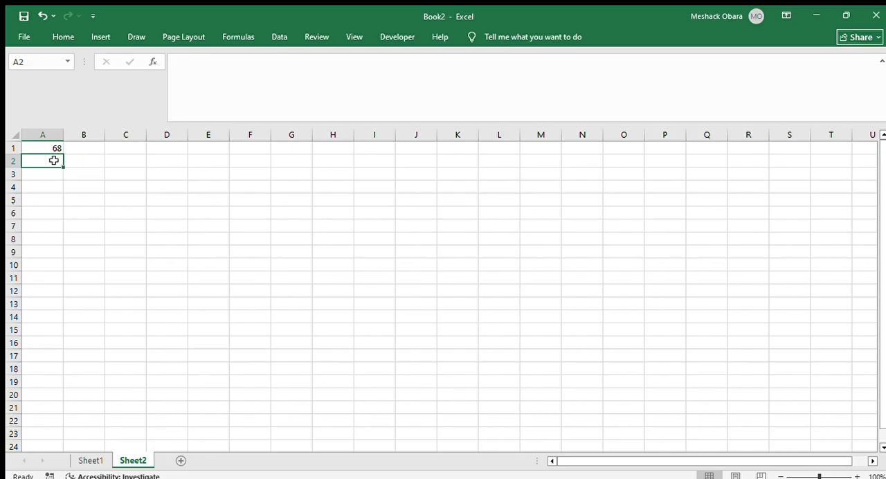
Enter the multiplication formula =78*2 in cell A2
type("=")
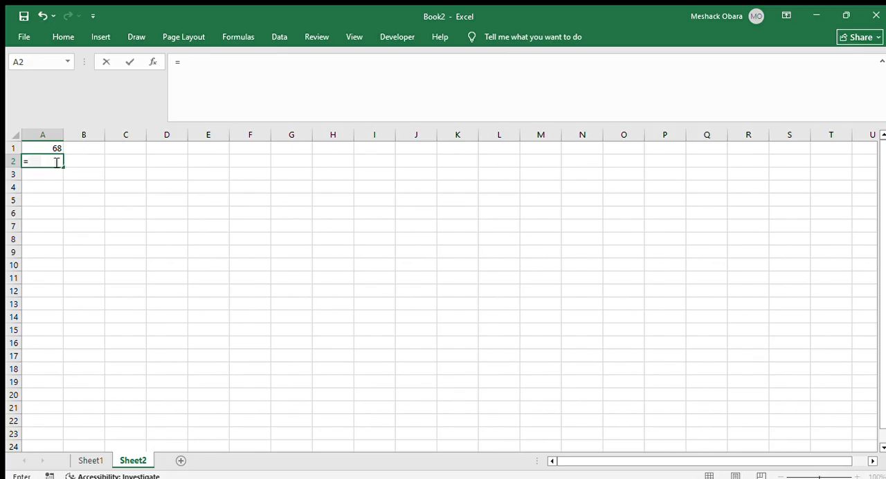
type("78*2")
key("Return")
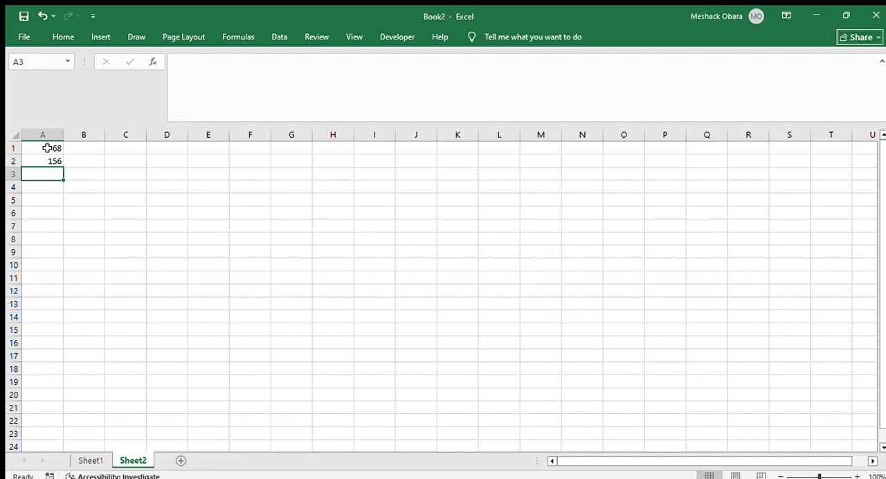
Examine the formulas behind the results in cells A1 and A2, leaving both as they are
left_click(46, 148)
left_click(46, 158)
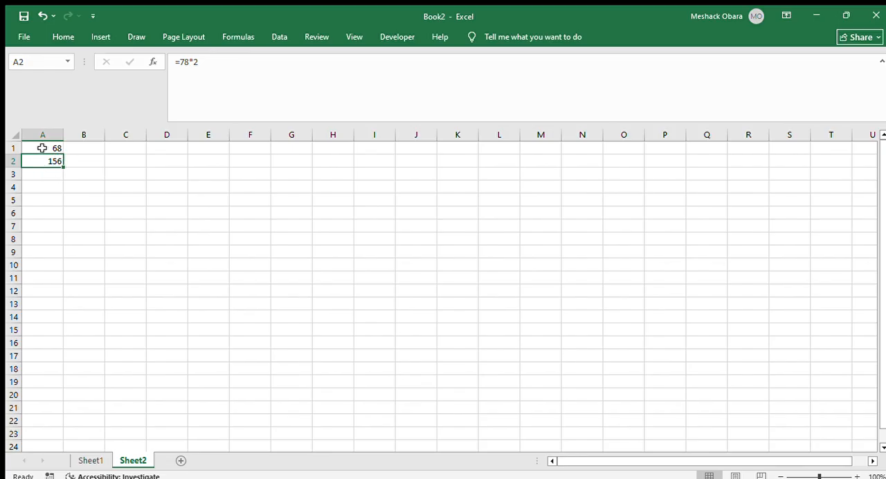
double_click(42, 148)
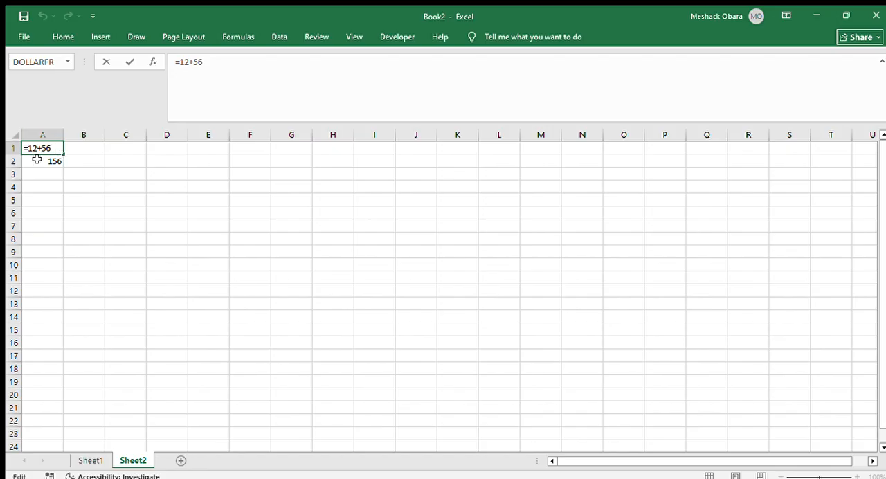
left_click_drag(62, 148, 46, 160)
left_click(56, 148)
key("Return")
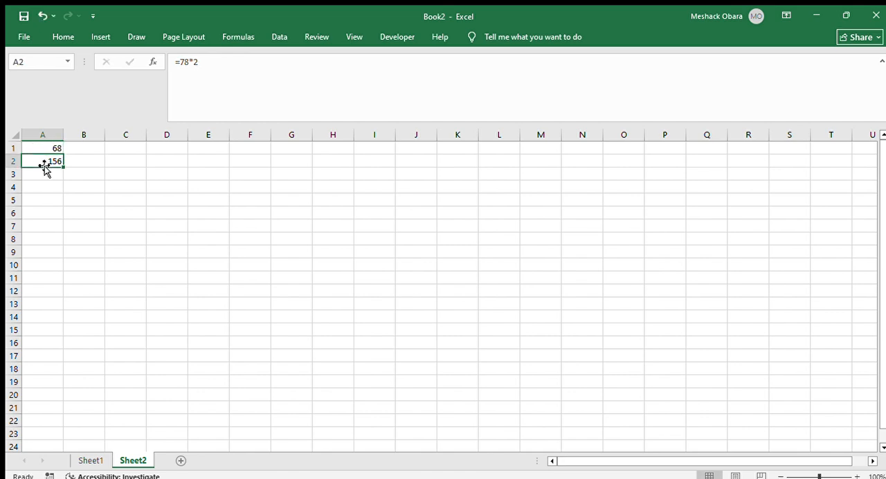
double_click(54, 160)
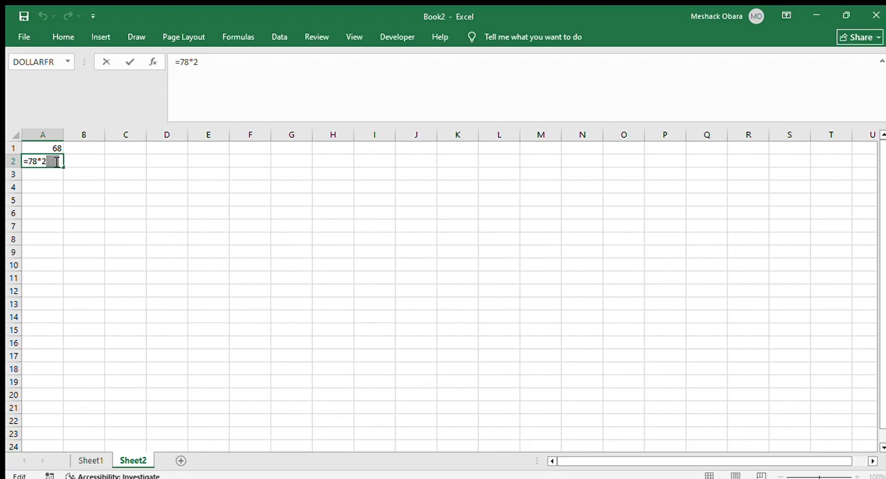
key("Return")
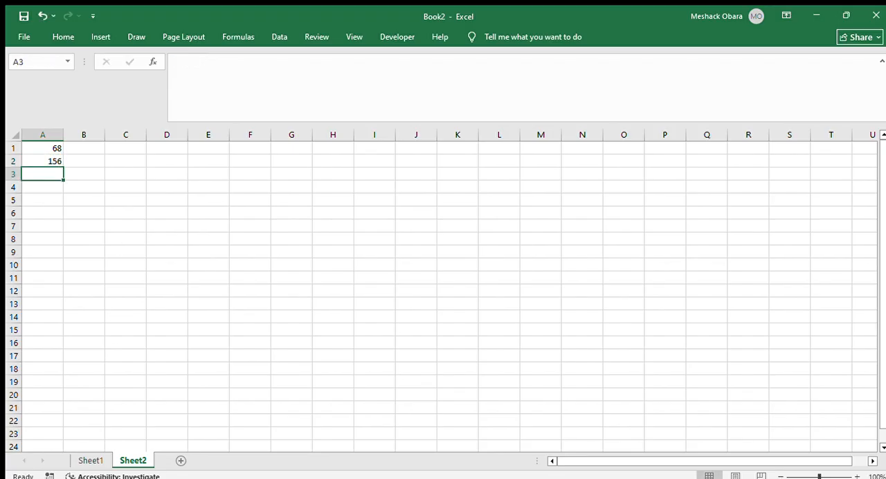
On Sheet1, try to total all salaries in cell B7 with the range reference =B2:B6
left_click(84, 455)
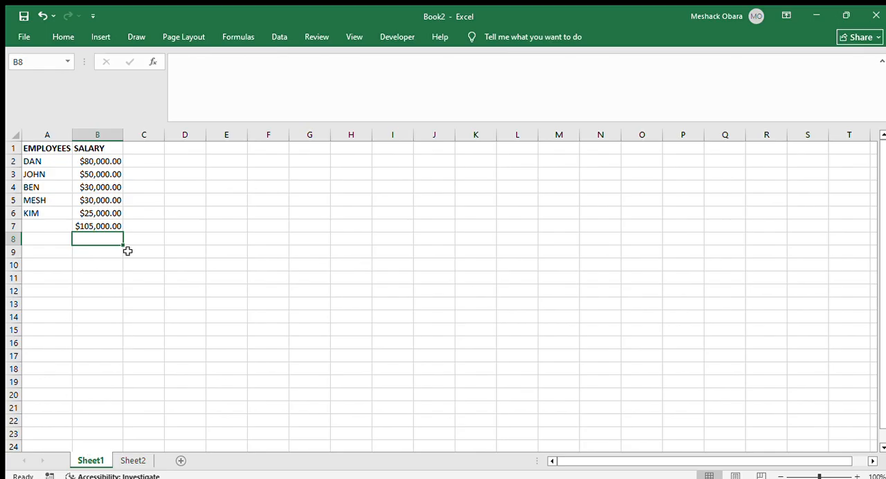
double_click(91, 226)
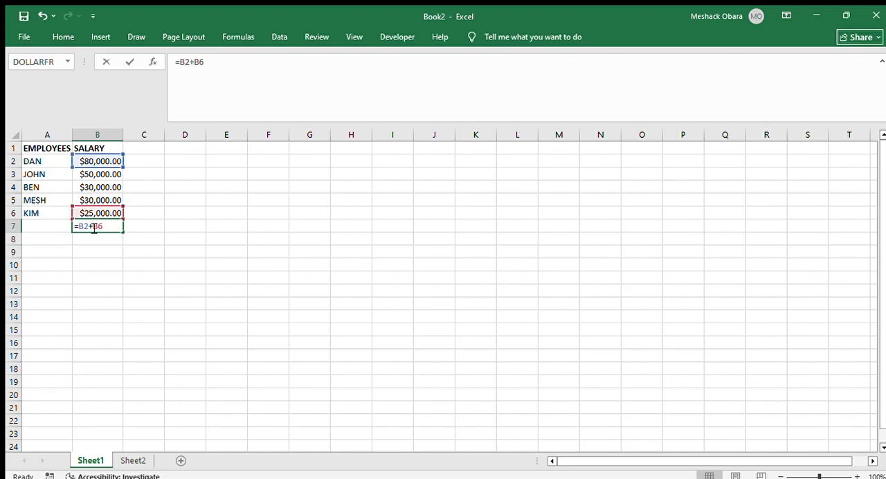
key("ctrl+shift+Left")
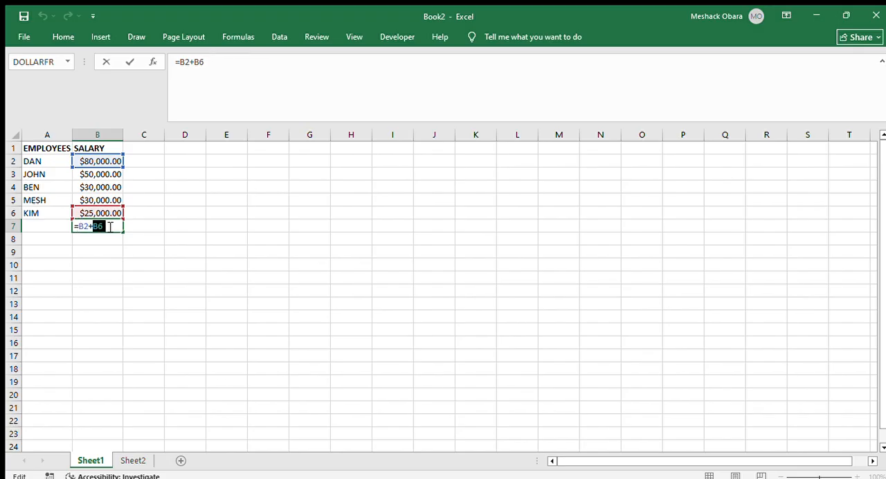
key("BackSpace")
key("BackSpace")
key("BackSpace")
key("BackSpace")
key("BackSpace")
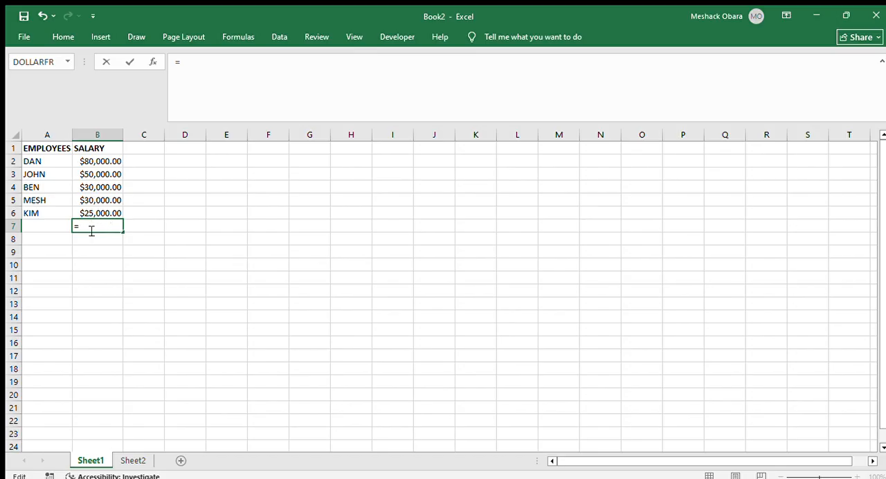
left_click_drag(79, 158, 99, 209)
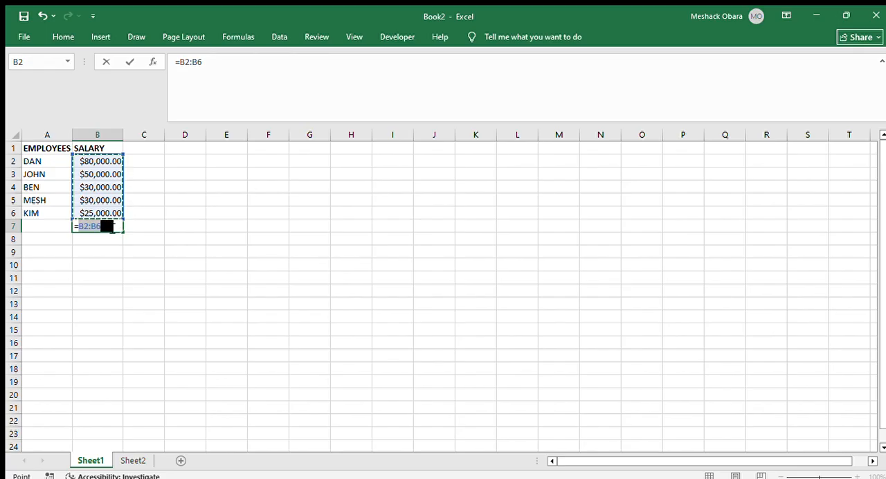
key("Return")
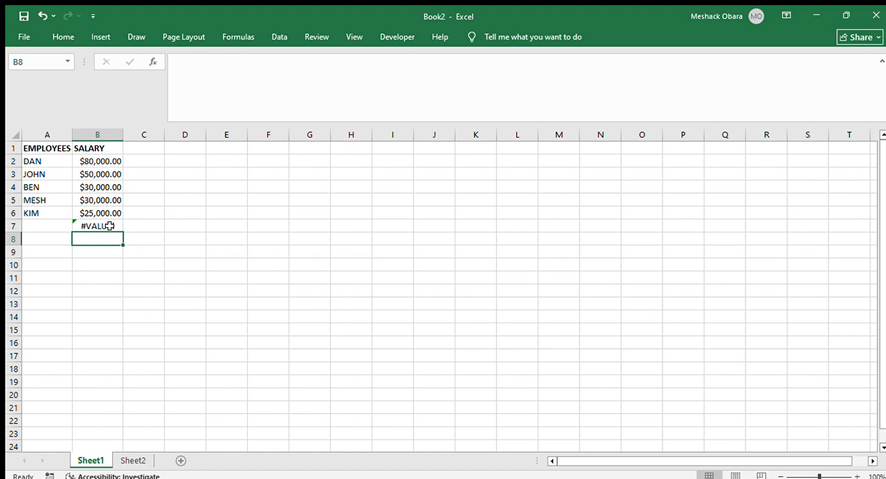
Add up all five salaries in cell B7 with the formula =B2+B3+B4+B5+B6
double_click(110, 226)
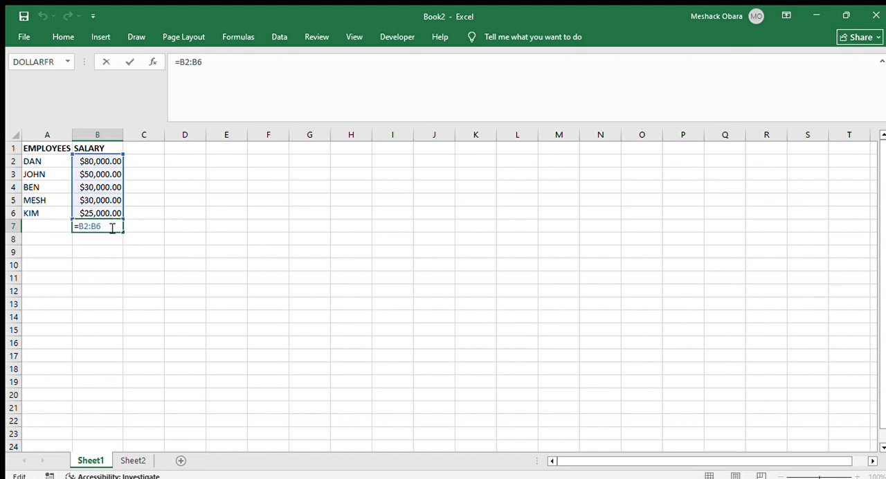
key("BackSpace")
key("BackSpace")
key("BackSpace")
key("BackSpace")
key("BackSpace")
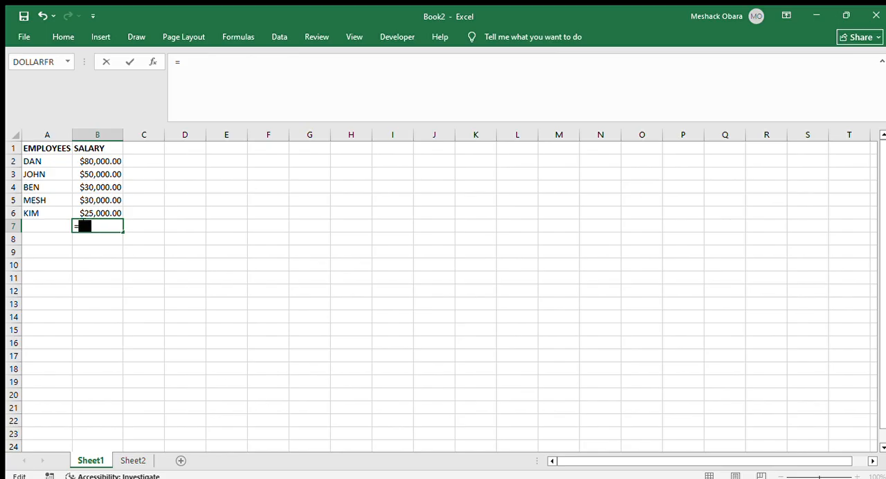
left_click(98, 161)
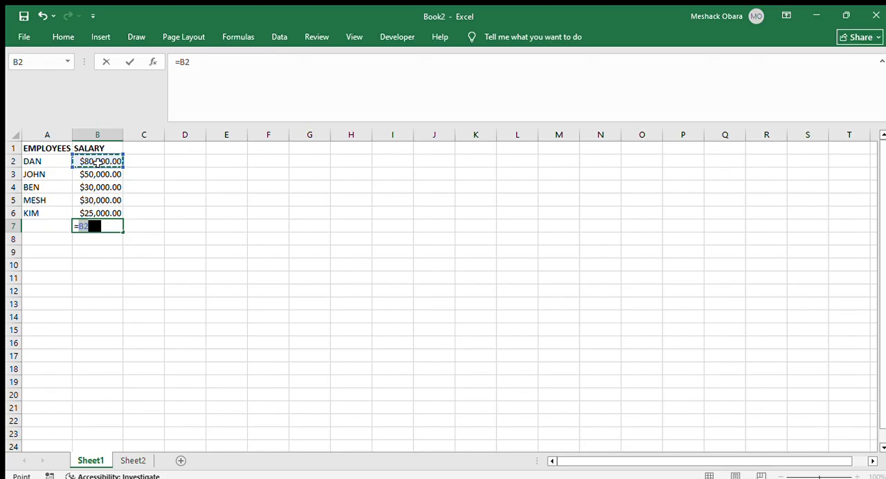
type("+")
left_click(98, 173)
type("+")
left_click(97, 184)
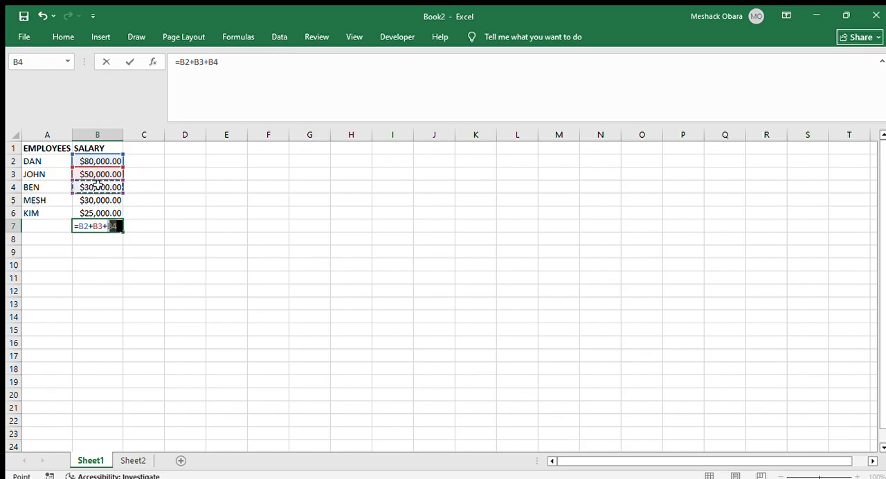
type("+")
left_click(101, 199)
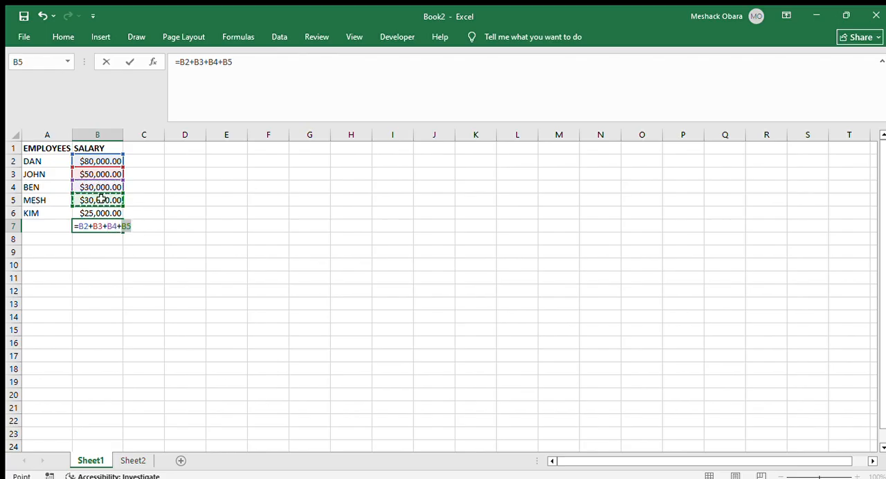
type("+")
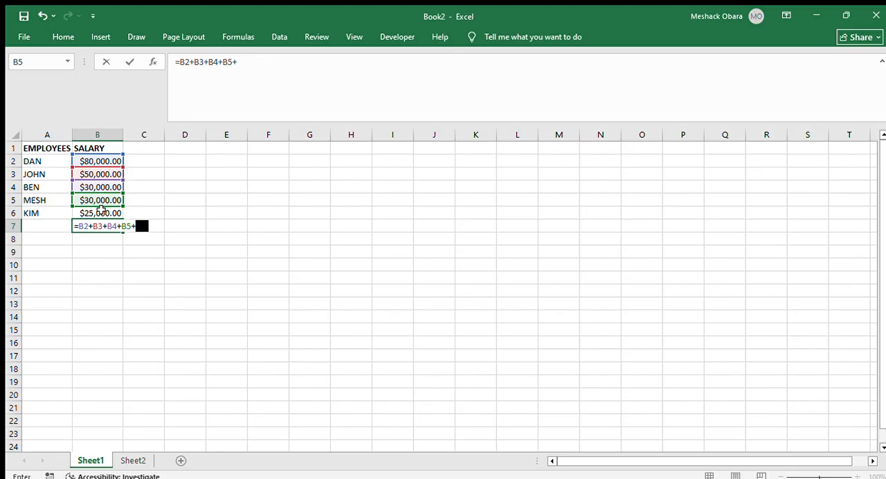
left_click(101, 213)
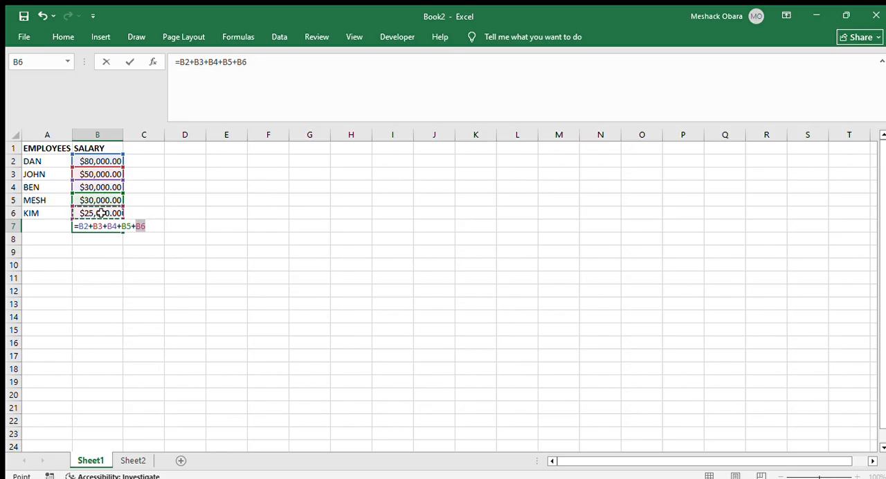
type("+")
key("Return")
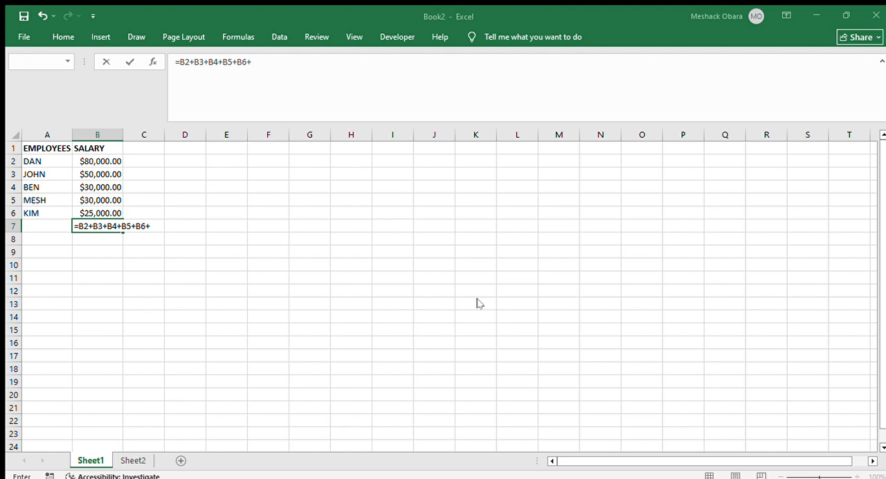
key("Return")
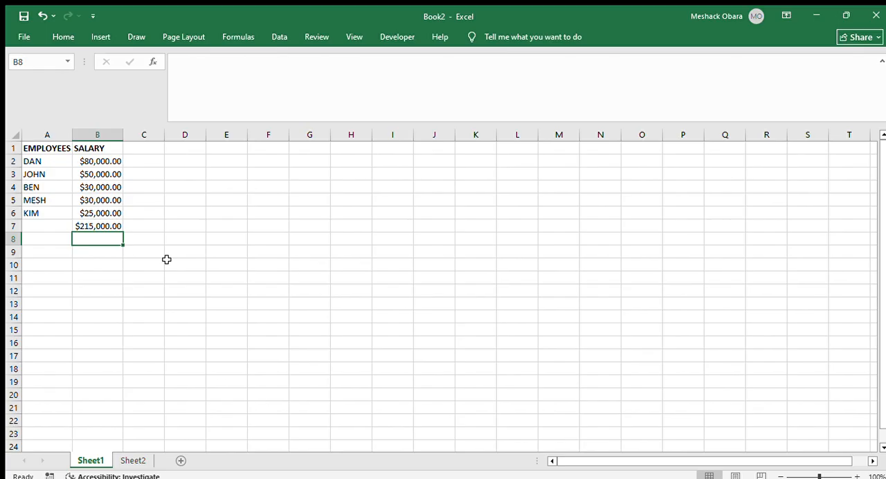
Open the salary total formula in cell B7 for editing
double_click(109, 223)
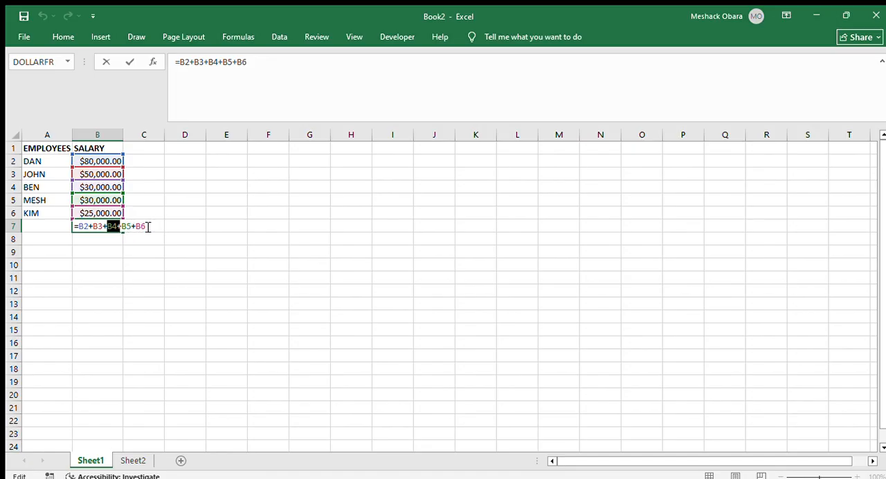
Replace the addition formula in cell B7 with =SUM(B2:B6) to total the salaries
left_click(147, 227)
key("BackSpace")
key("BackSpace")
key("BackSpace")
key("BackSpace")
key("BackSpace")
key("BackSpace")
key("BackSpace")
key("BackSpace")
key("BackSpace")
key("BackSpace")
key("BackSpace")
key("BackSpace")
key("BackSpace")
key("BackSpace")
key("BackSpace")
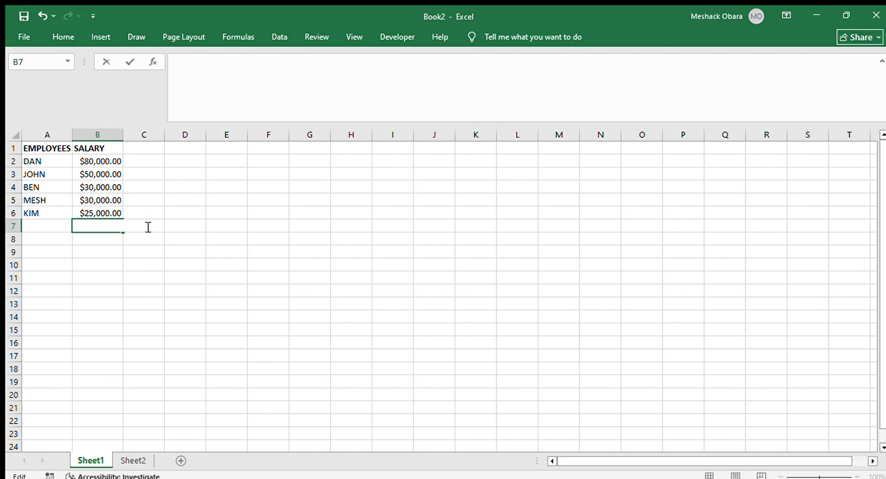
type("=")
type("UM")
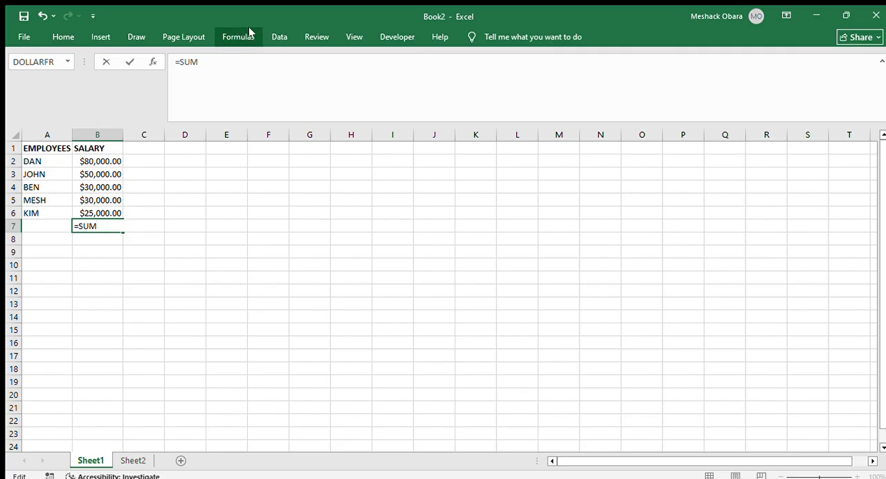
left_click(225, 36)
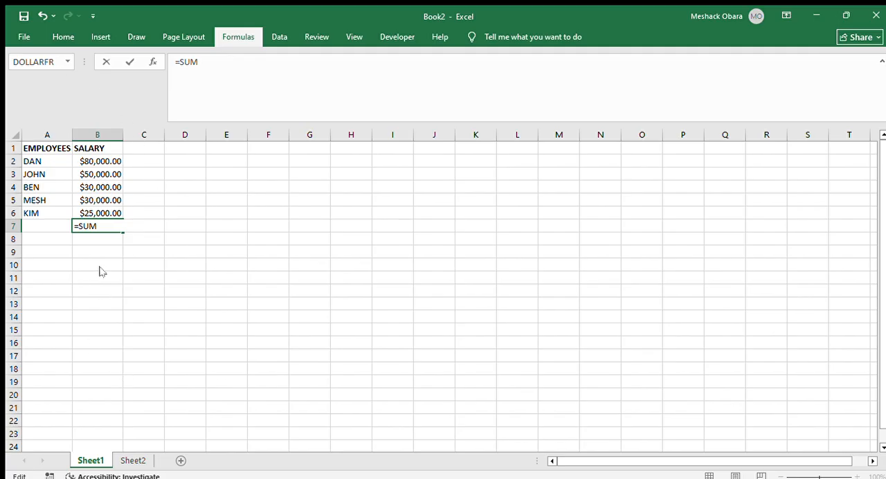
type("(")
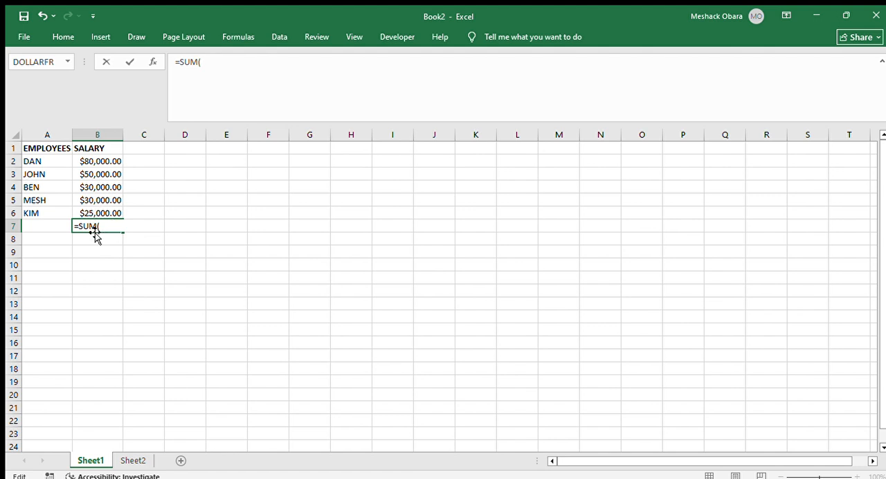
left_click_drag(98, 226, 126, 232)
left_click_drag(81, 160, 102, 211)
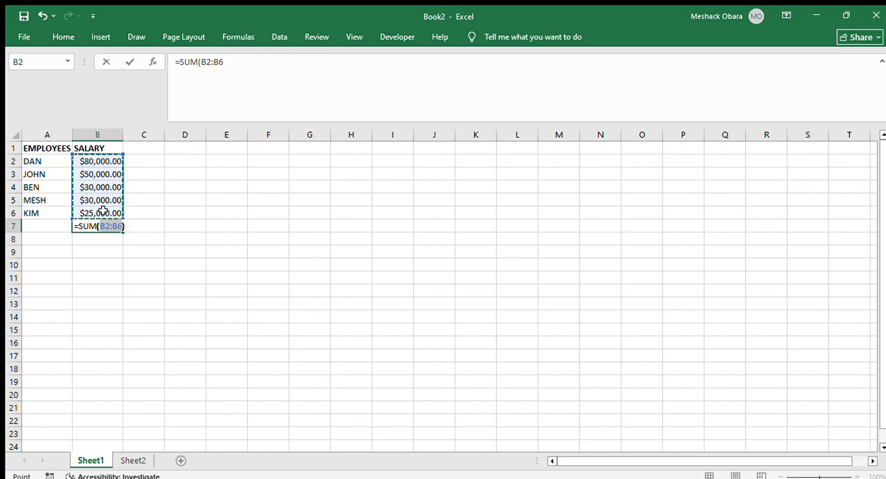
type(")")
key("Return")
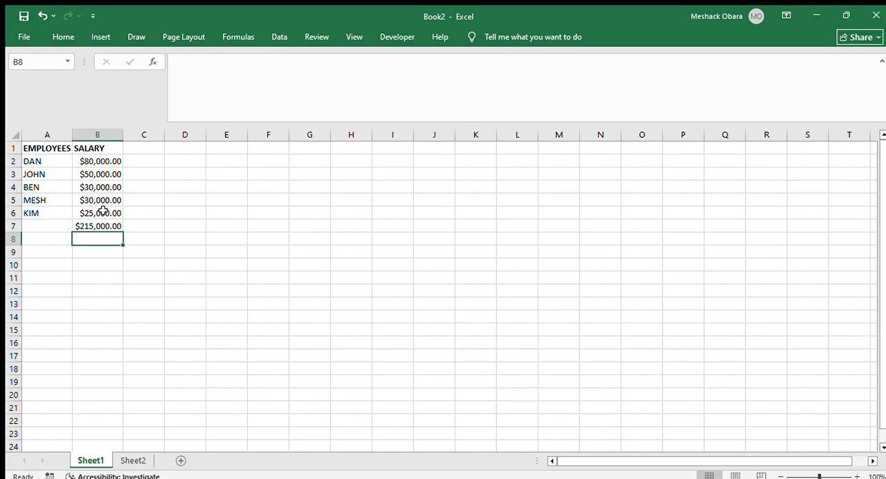
Label cell A7 as SUM and make the label bold
left_click(54, 226)
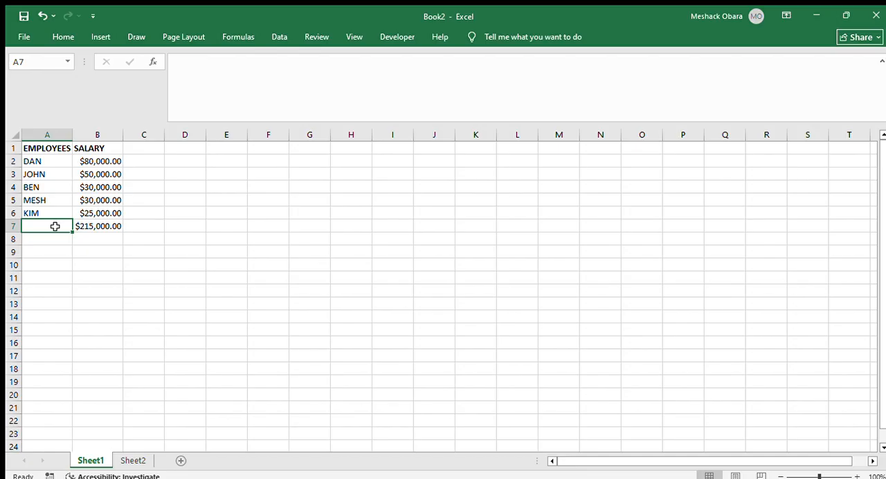
type("SUM")
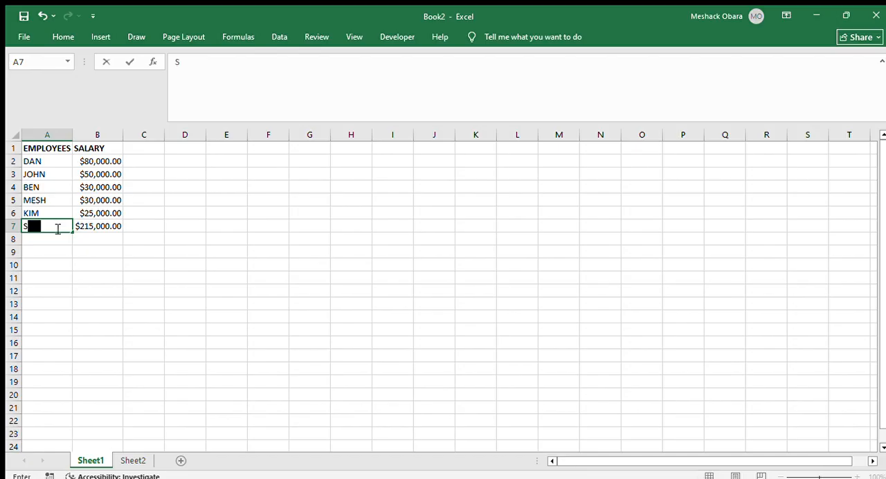
key("Return")
left_click(32, 225)
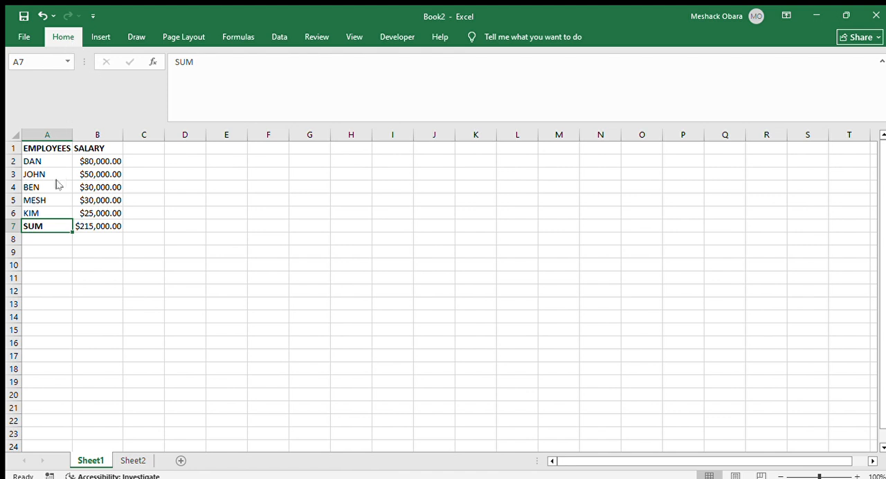
Examine the formula behind the salary total in cell B7, leaving it as it is
left_click(92, 225)
double_click(94, 226)
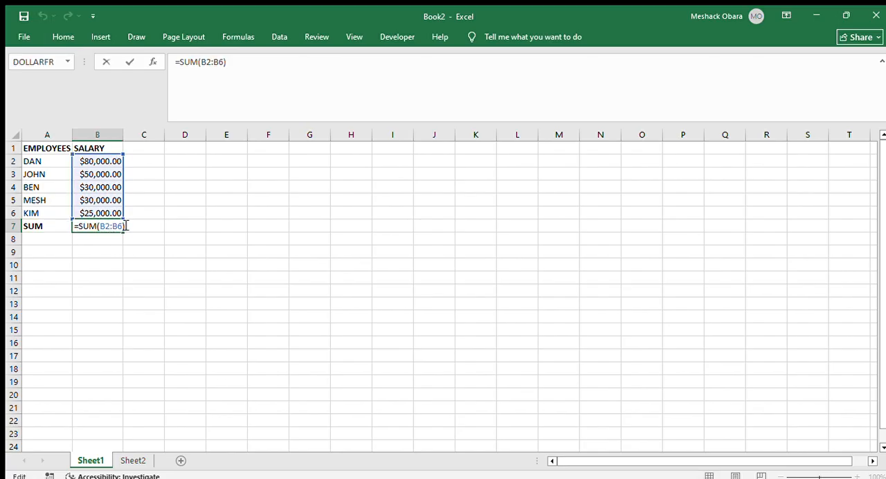
left_click(145, 164)
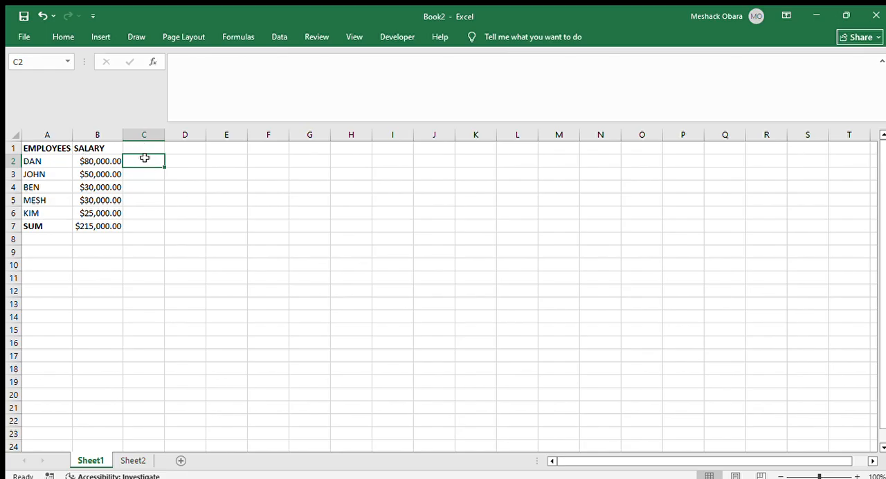
Try to total the salaries in cell C2 with the range reference =B2:B6, and undo the entry
type("=")
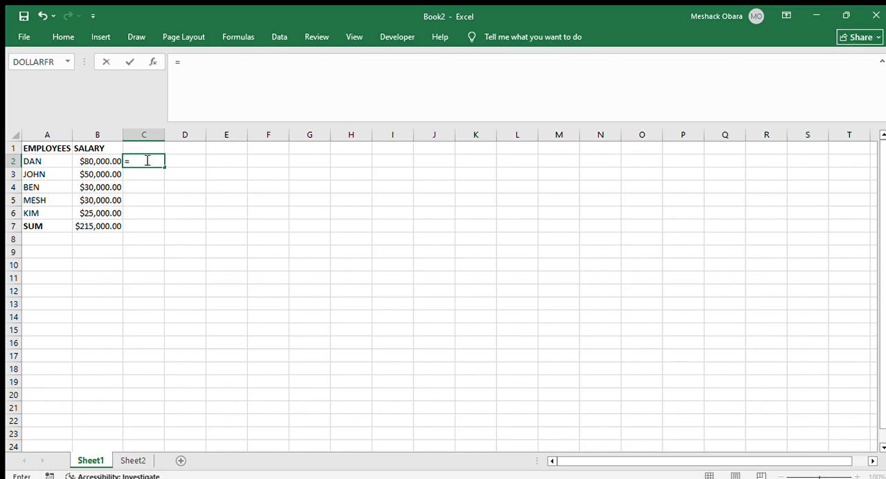
left_click_drag(86, 158, 99, 212)
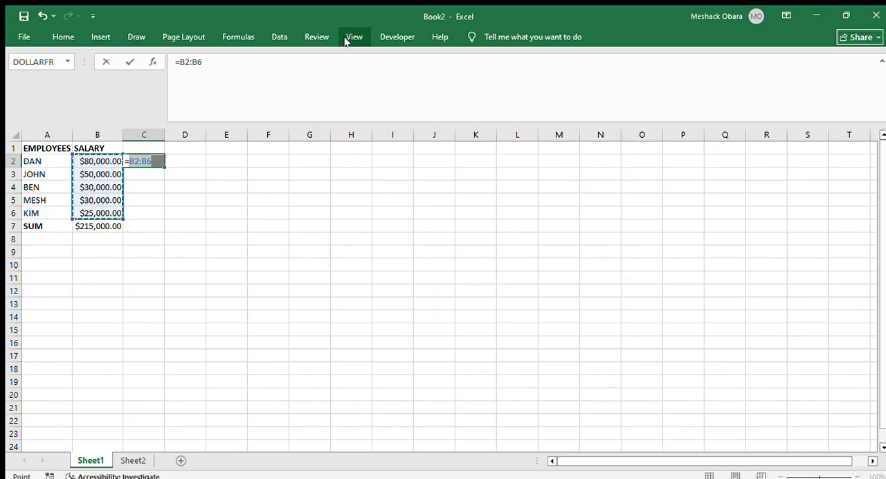
left_click(279, 37)
left_click(238, 36)
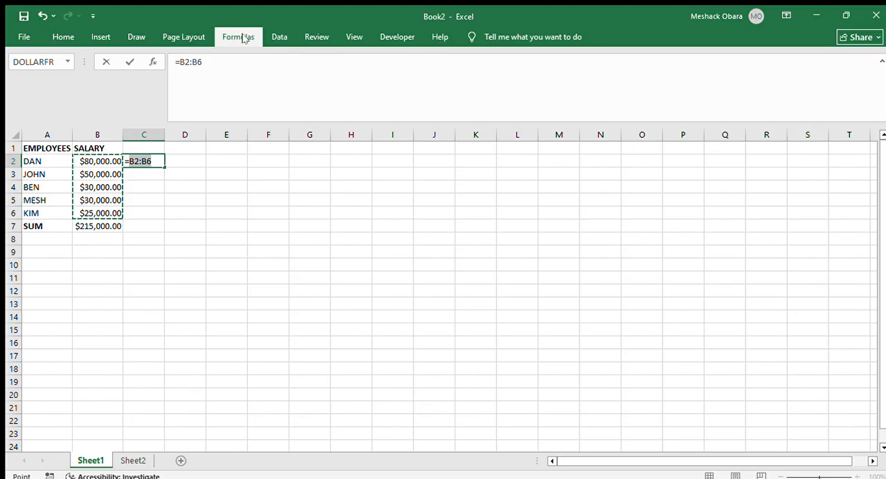
key("ctrl+Return")
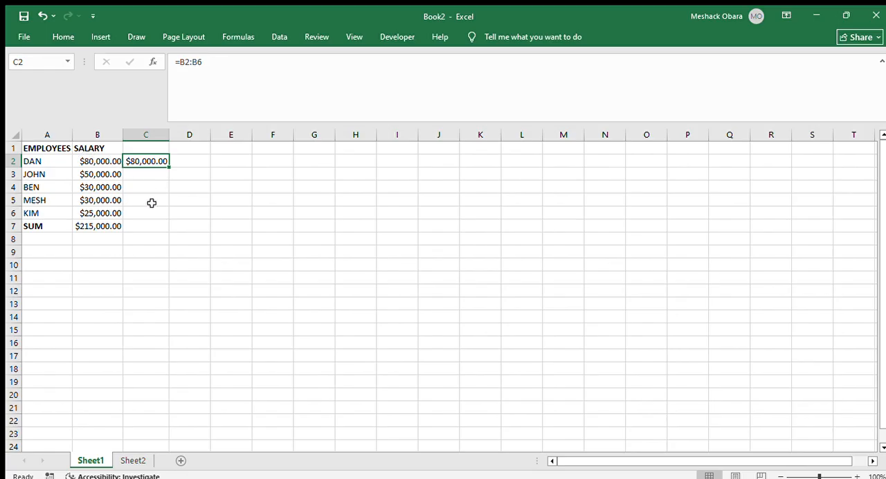
key("ctrl+z")
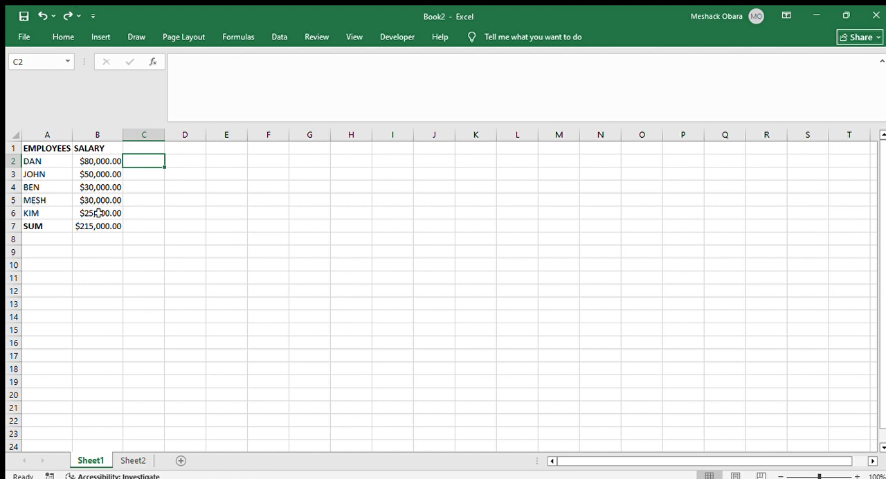
left_click_drag(96, 161, 104, 212)
left_click(139, 199)
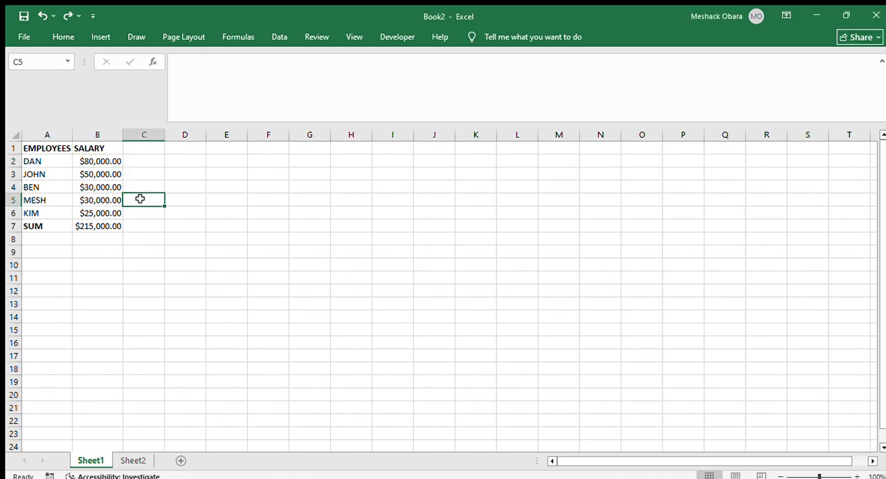
left_click(277, 39)
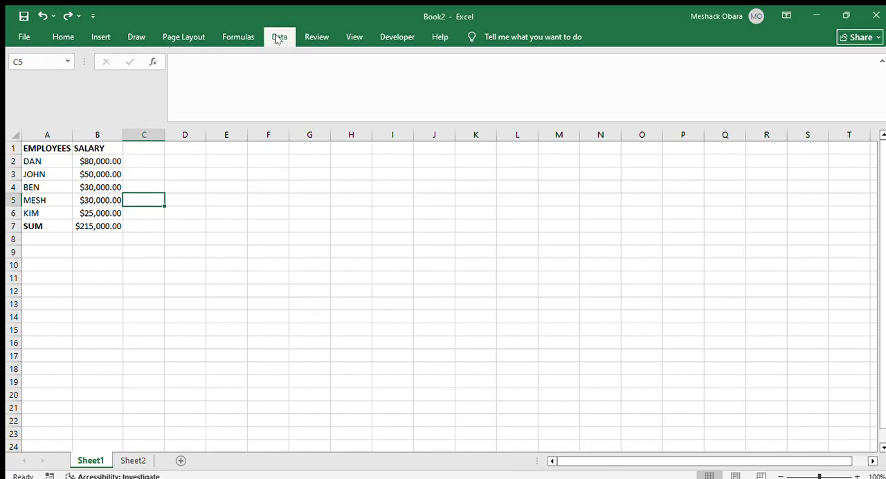
left_click(227, 40)
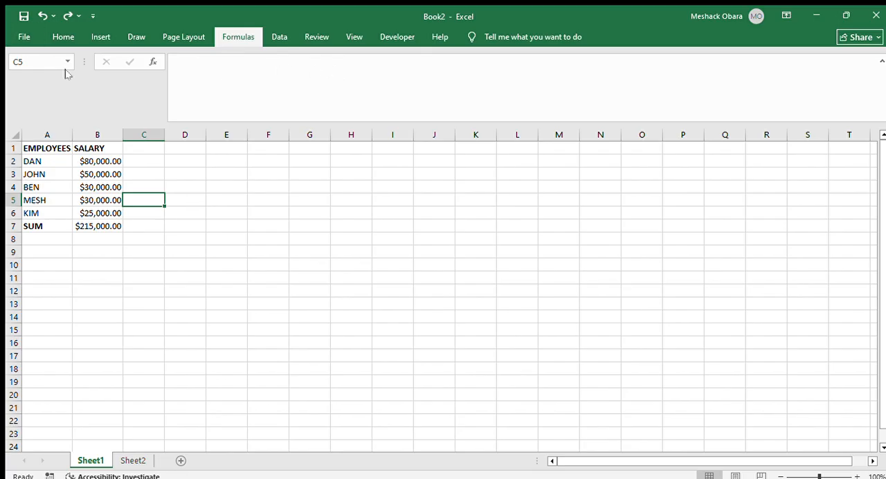
Try the range reference =B2:B7 in cell B8, check its formula, and undo the entry
left_click(83, 239)
left_click(87, 239)
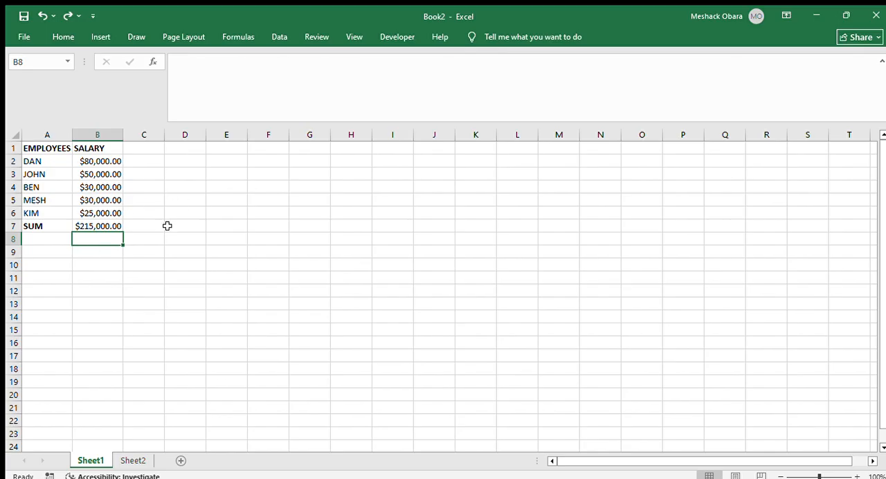
type("=")
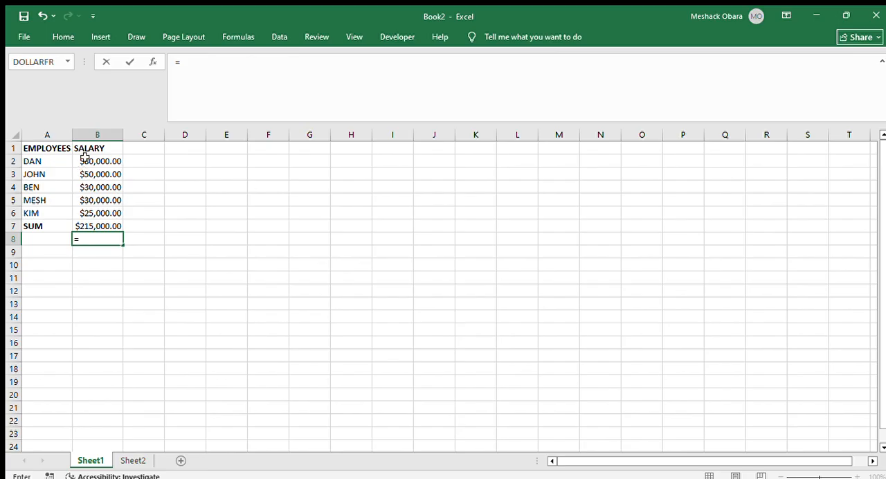
left_click_drag(84, 158, 102, 223)
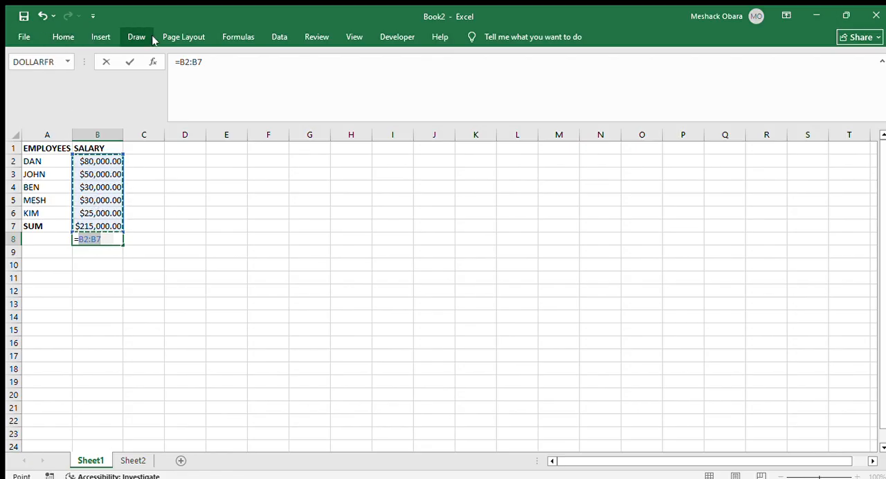
left_click(239, 38)
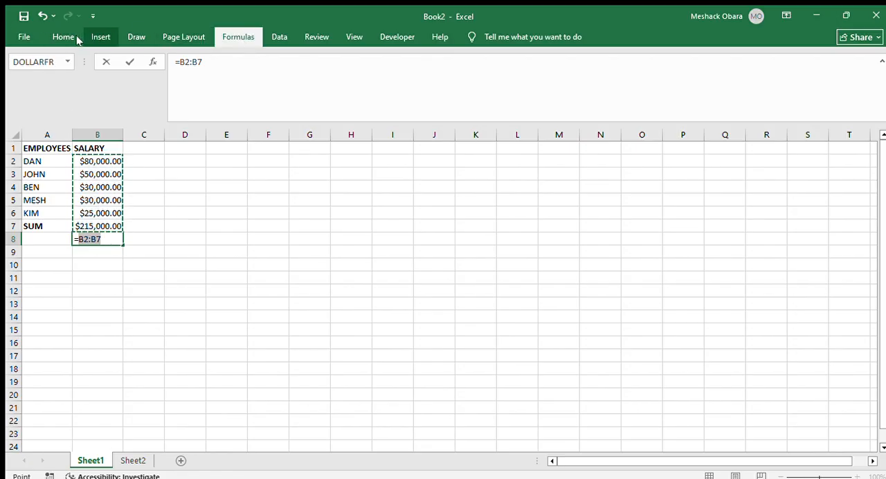
key("ctrl+Return")
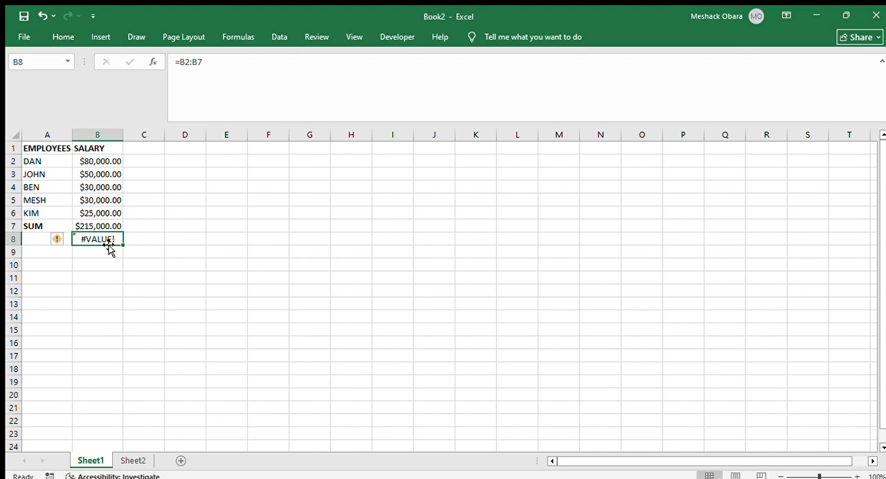
double_click(100, 238)
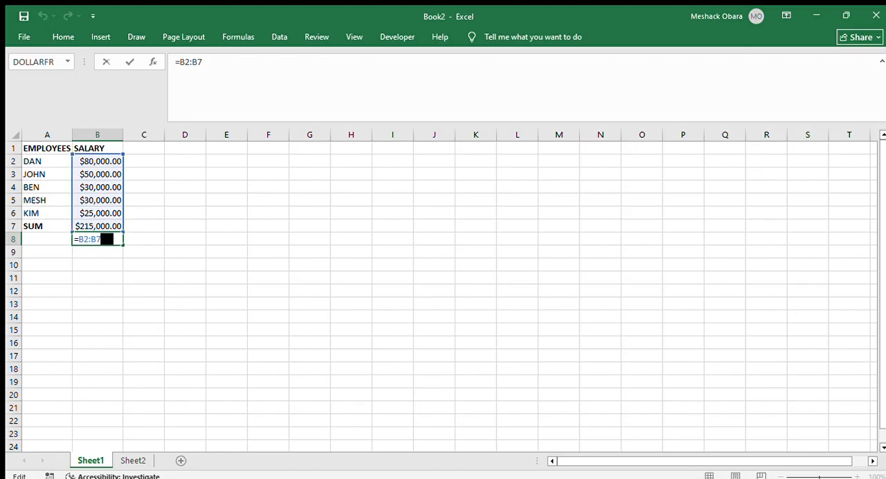
left_click(102, 275)
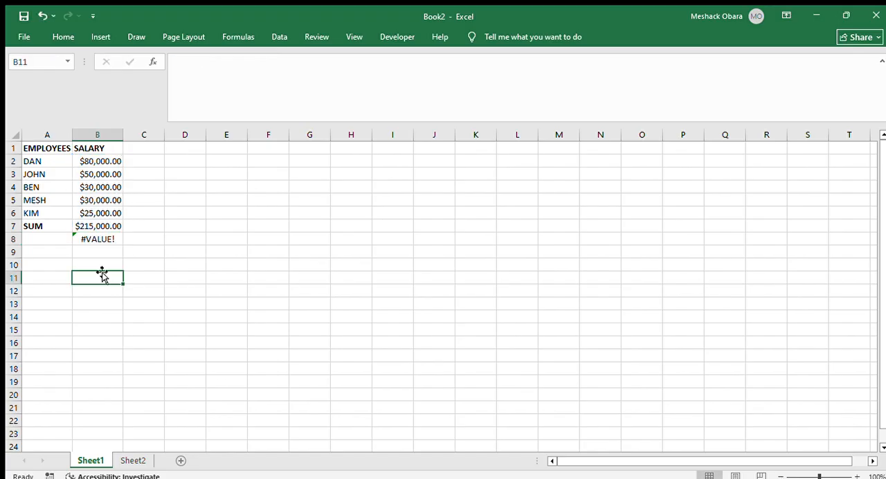
key("ctrl+z")
key("ctrl+z")
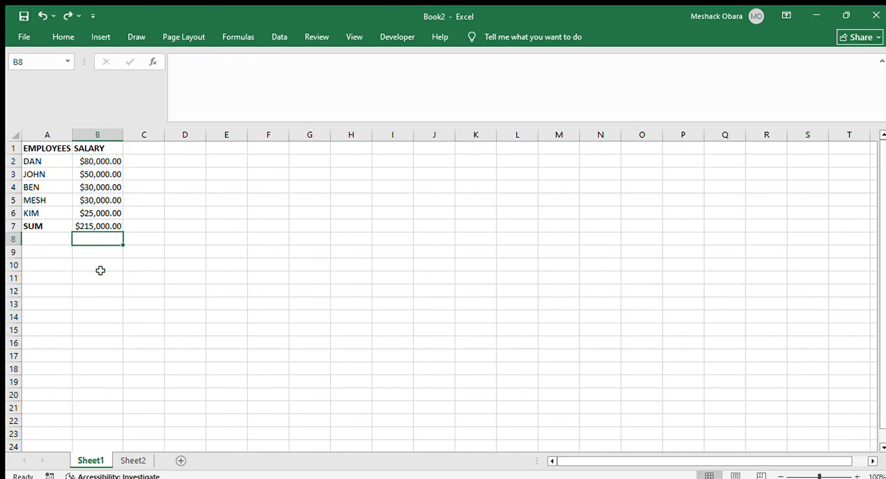
Try AutoSum on the salaries in B2:B6 while cell B7 still holds the total
left_click_drag(79, 162, 102, 207)
left_click(131, 188)
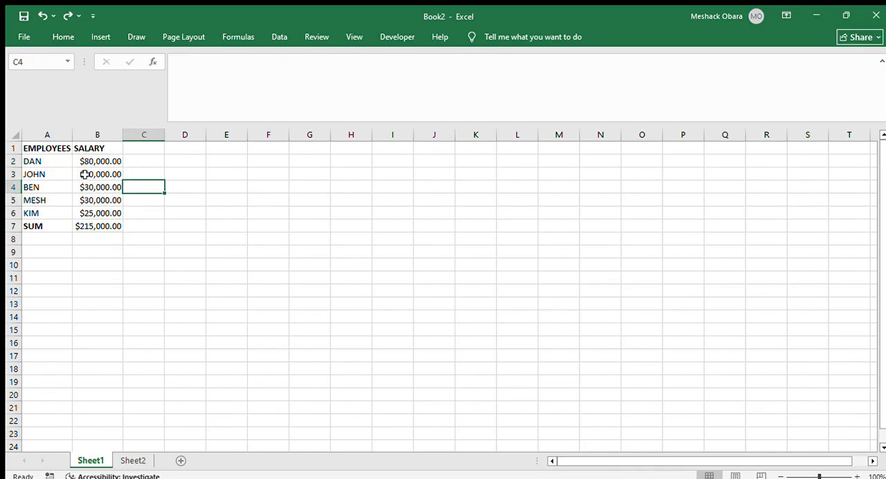
left_click_drag(81, 160, 101, 207)
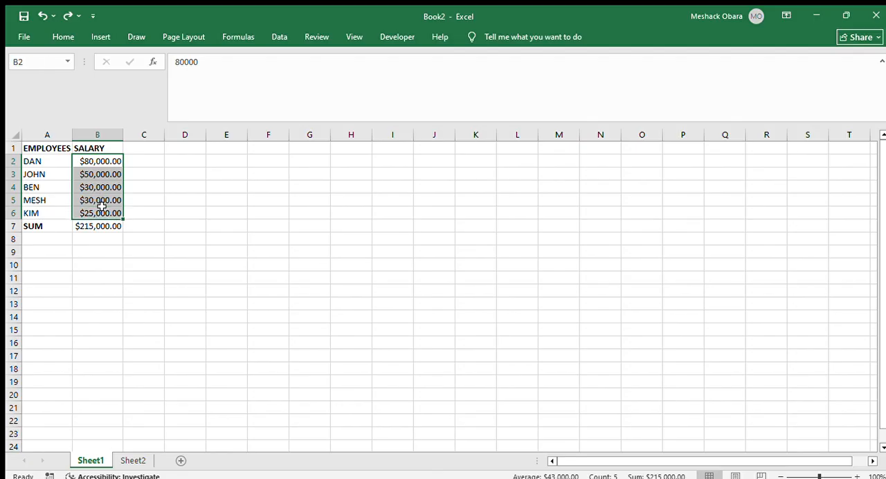
left_click(228, 40)
left_click(64, 61)
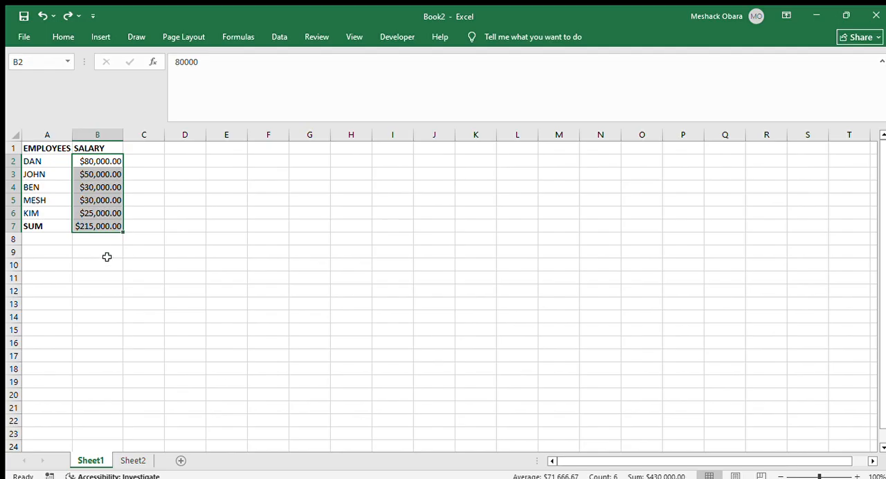
left_click(107, 227)
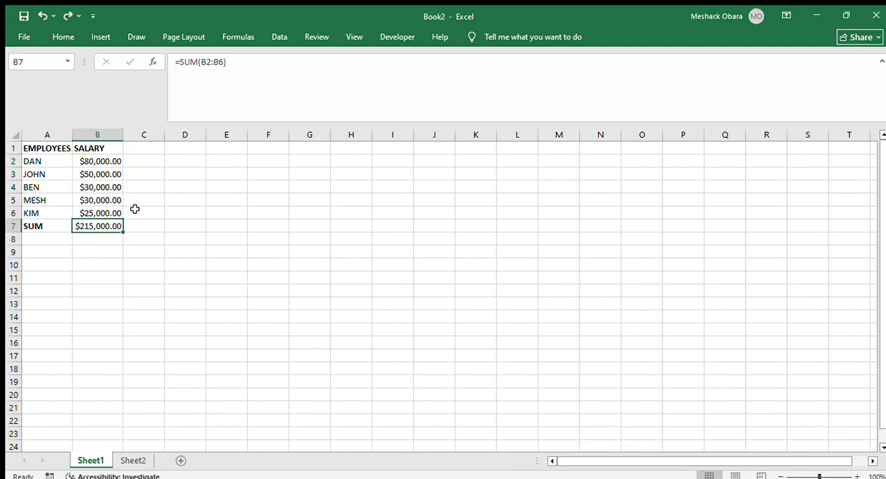
Undo the bold formatting of the SUM label in A7 and clear the total from cell B7
key("ctrl+z")
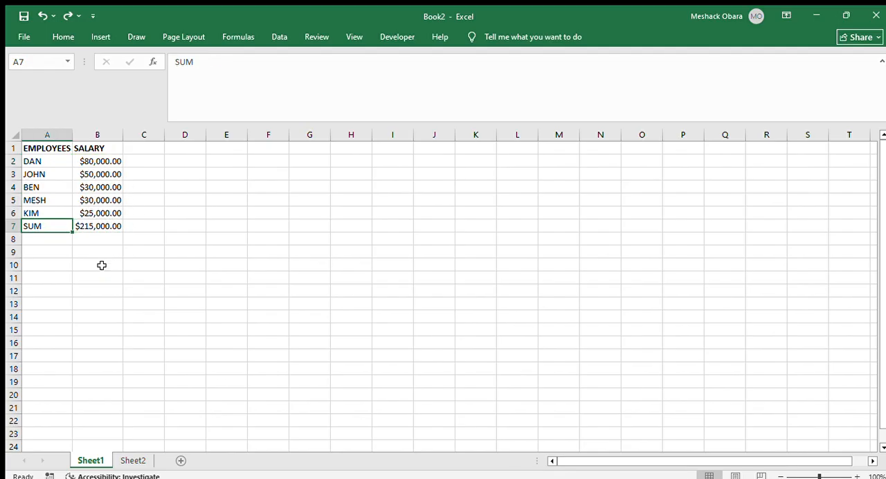
left_click(97, 225)
key("ctrl+z")
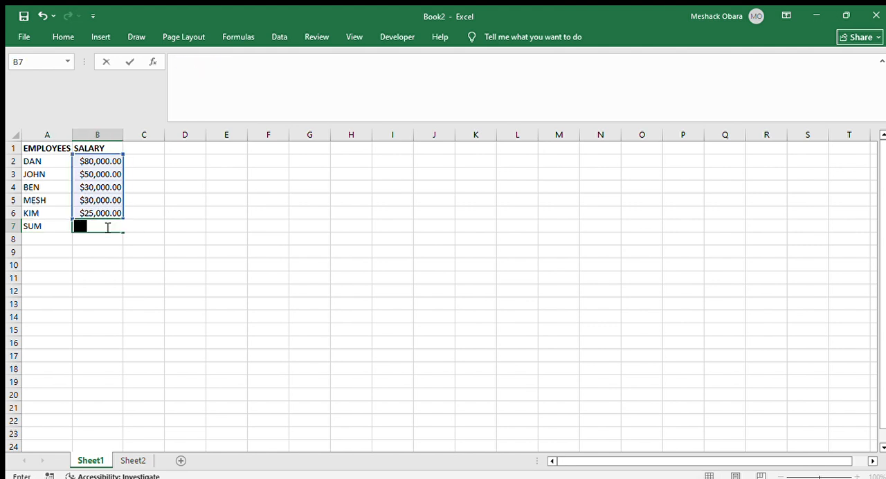
left_click(160, 197)
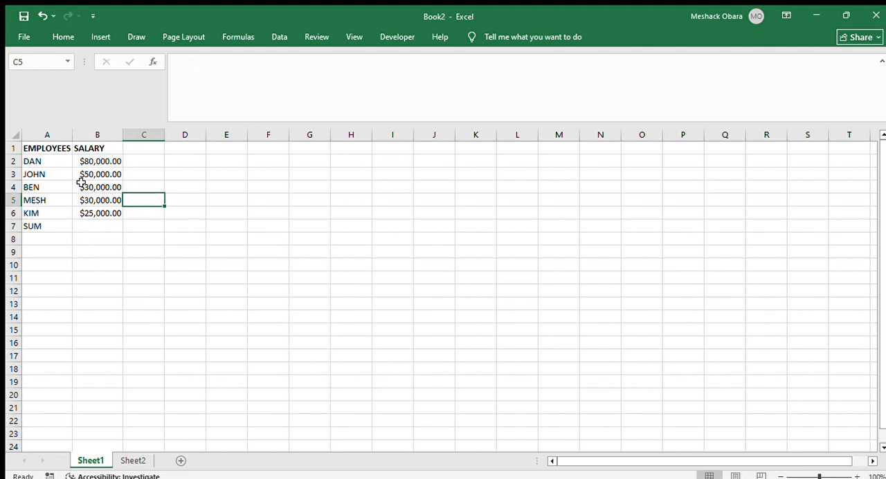
Total the salaries in B2:B6 with AutoSum and check the resulting formula in cell B7
left_click_drag(81, 161, 102, 210)
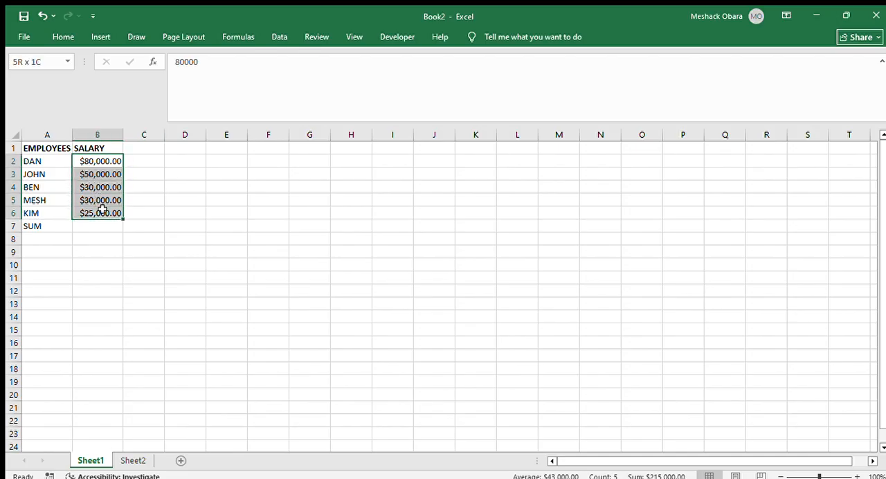
left_click(233, 33)
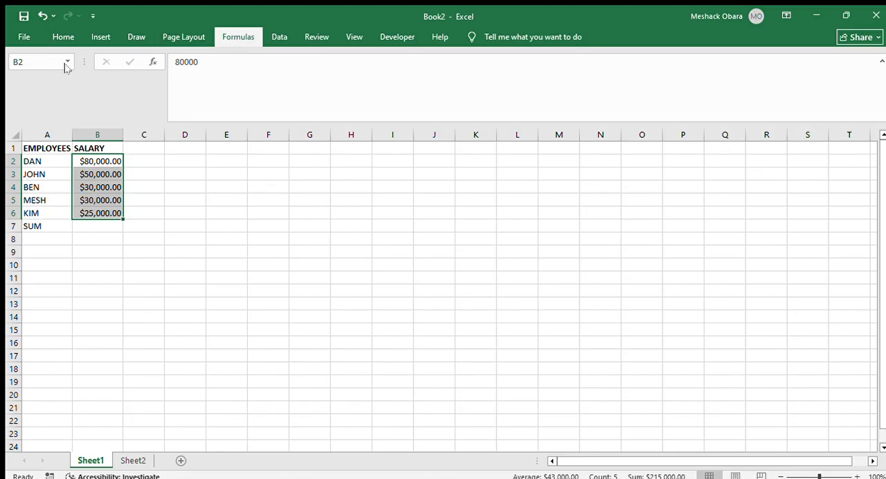
key("alt+equal")
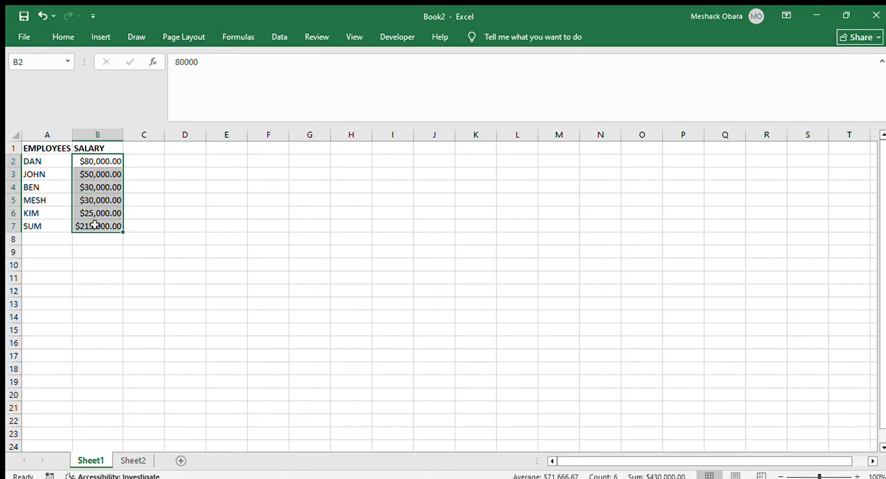
left_click(92, 228)
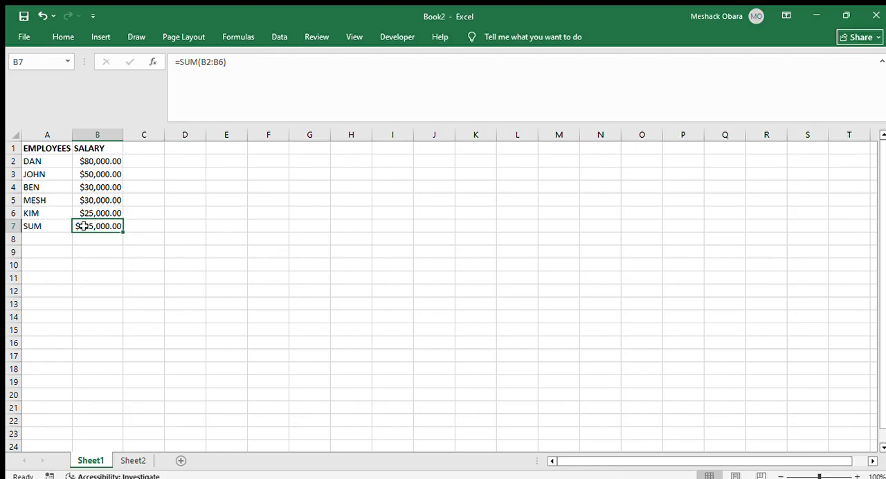
double_click(92, 227)
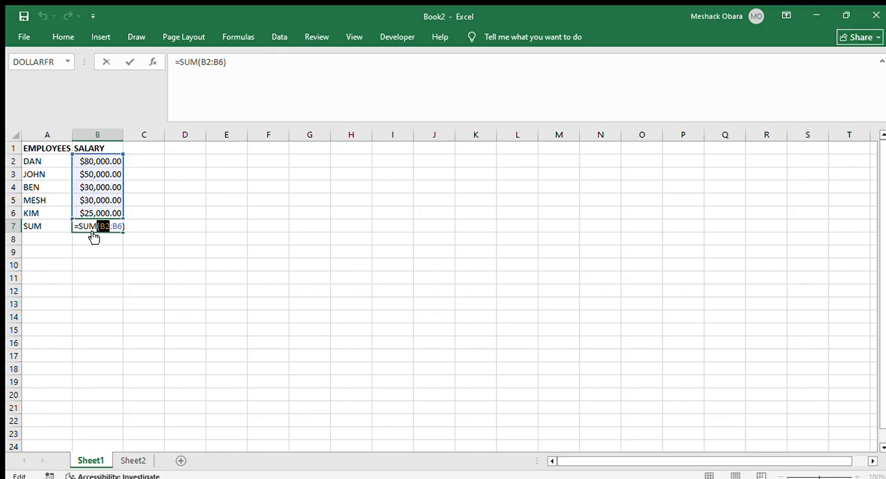
key("Escape")
left_click(59, 237)
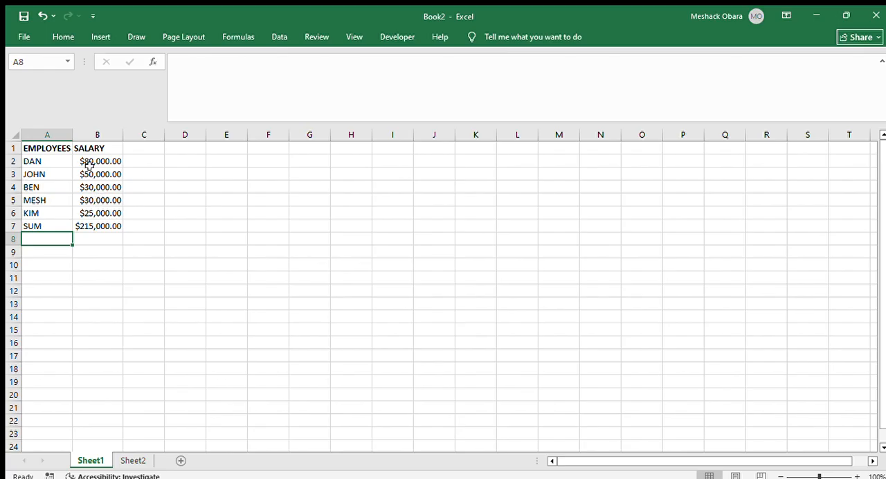
Select the salary cells together with their total and review the SUM formula in cell B7 again
left_click_drag(86, 161, 109, 222)
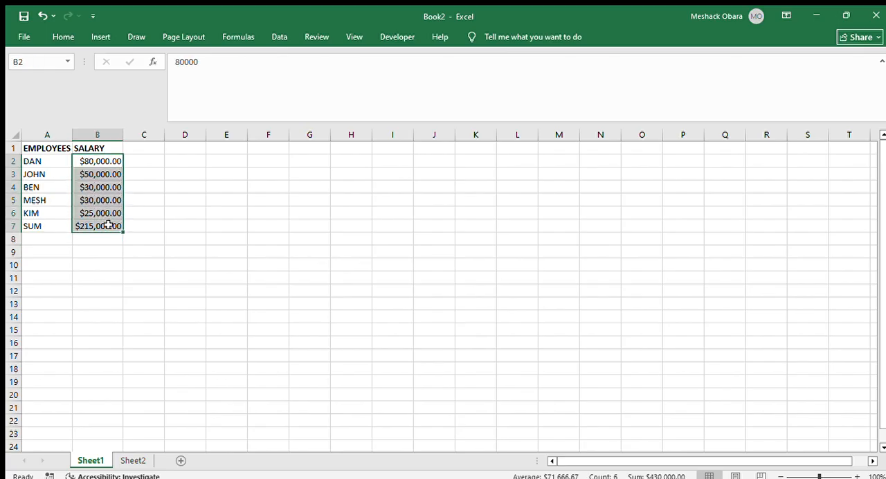
left_click(229, 31)
left_click(64, 58)
double_click(96, 227)
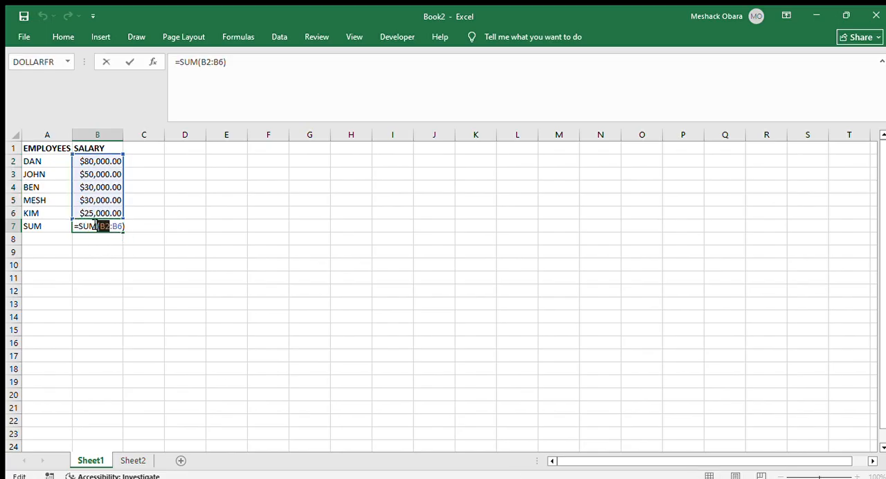
left_click(177, 220)
left_click(85, 239)
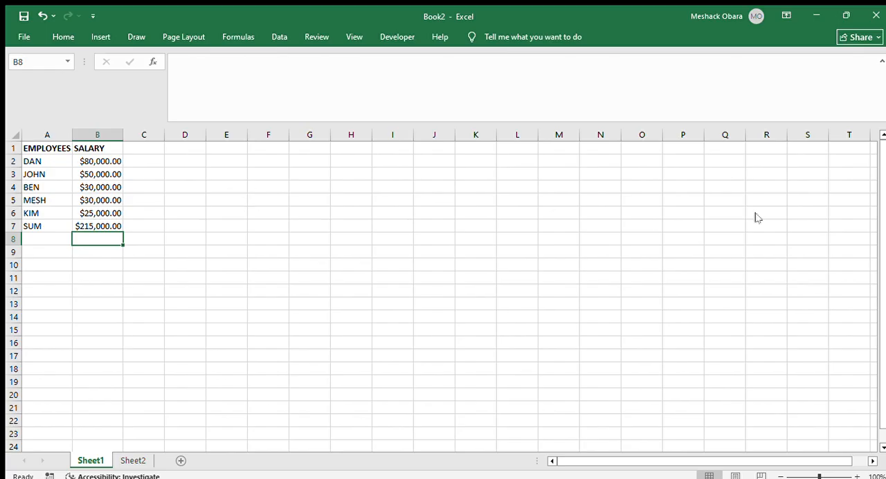
left_click(862, 217)
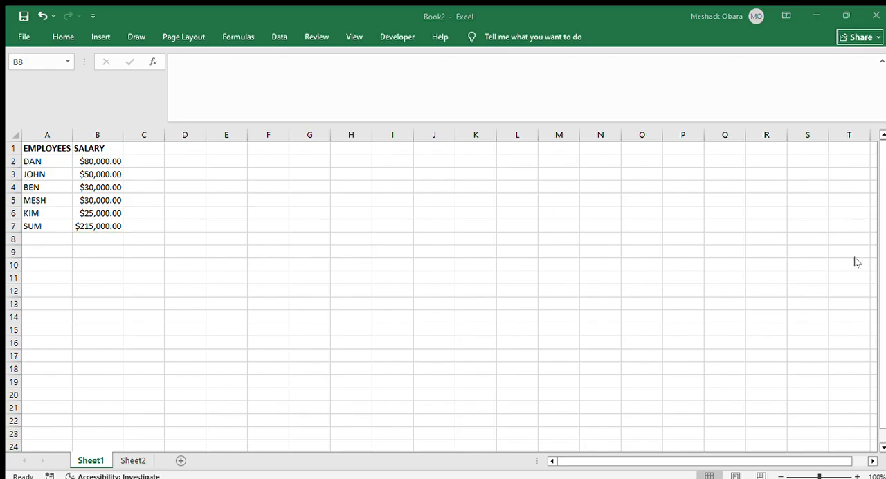
left_click(426, 333)
Make the SUM label in A7 bold and enter the label PRODUCT in cell A8
left_click(35, 231)
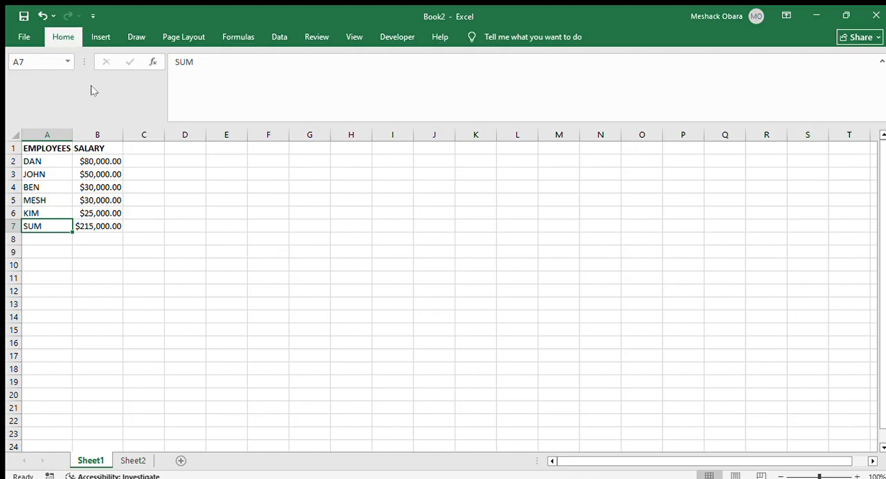
key("ctrl+b")
left_click(40, 239)
type("PR")
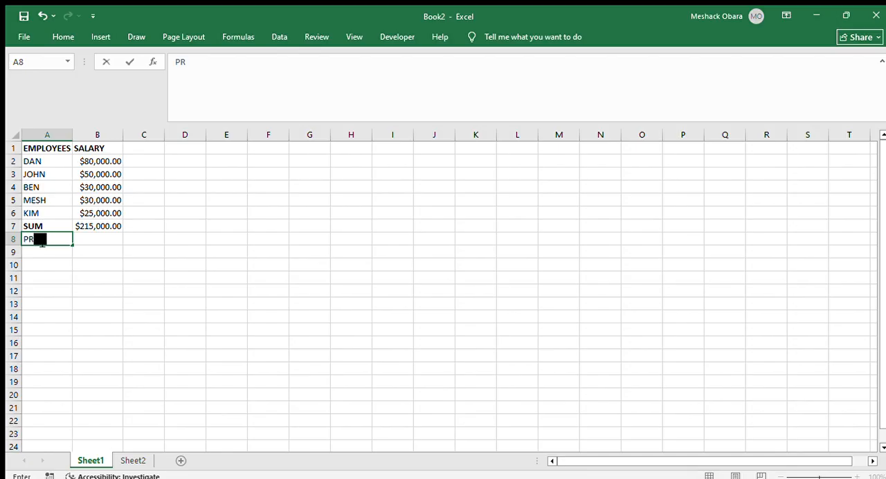
type("ODUCT")
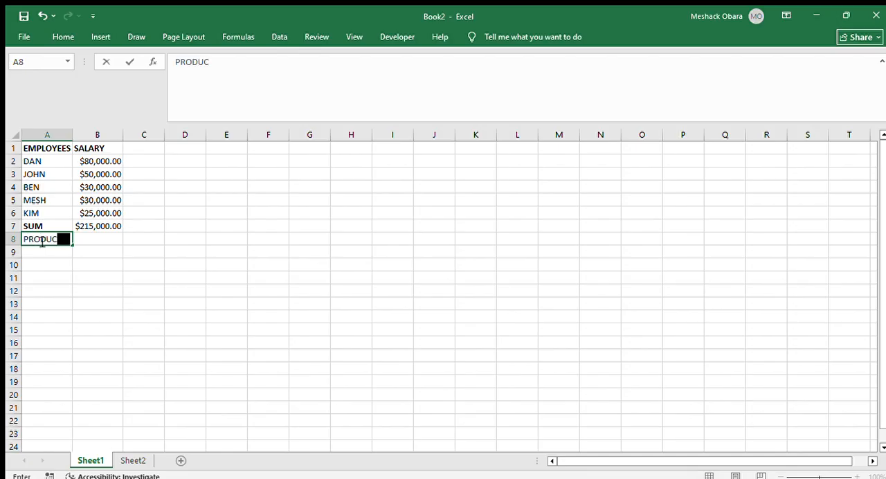
Try multiplying the first two salaries in cell B8 with the formula =B2*B3, and undo the entry
left_click(81, 239)
type("=")
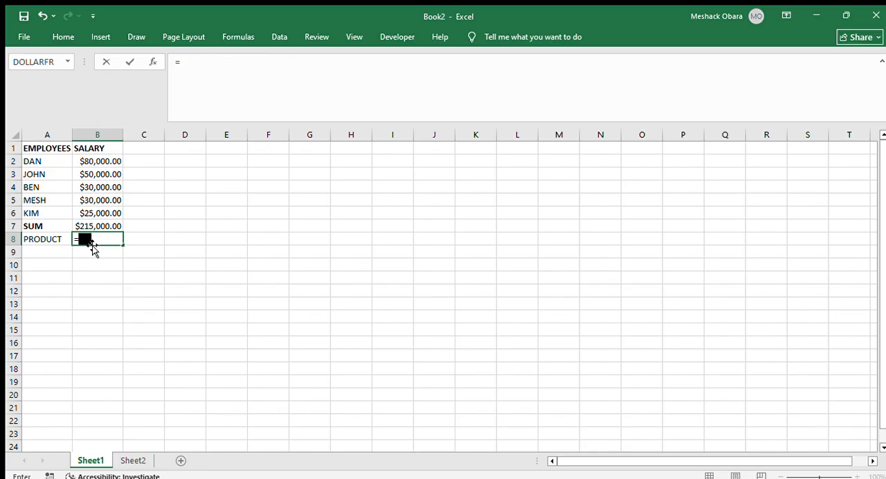
left_click(103, 161)
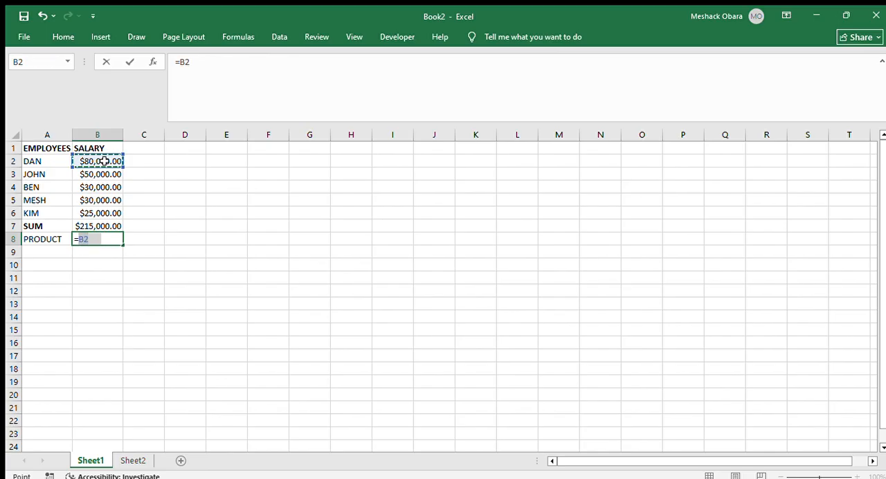
type("*")
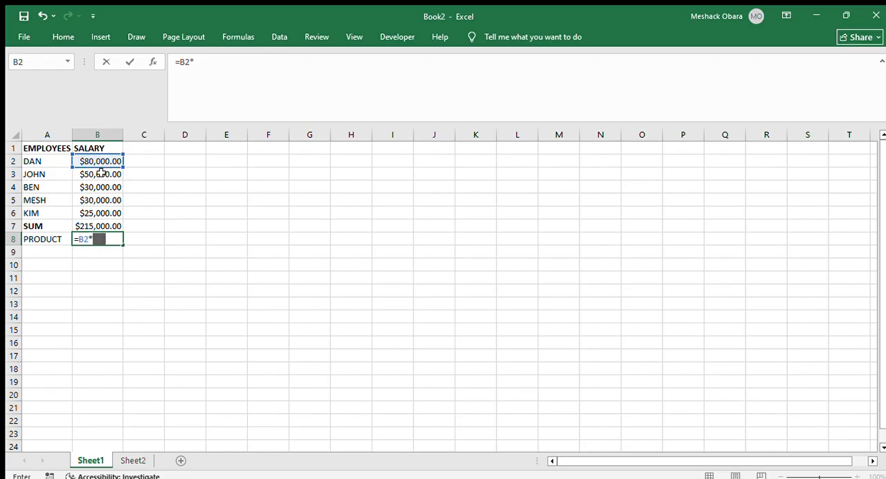
left_click(101, 173)
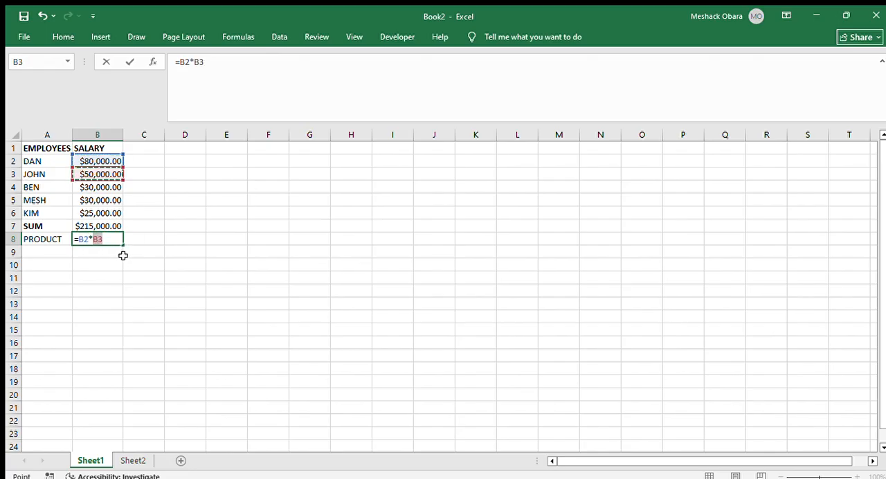
key("Return")
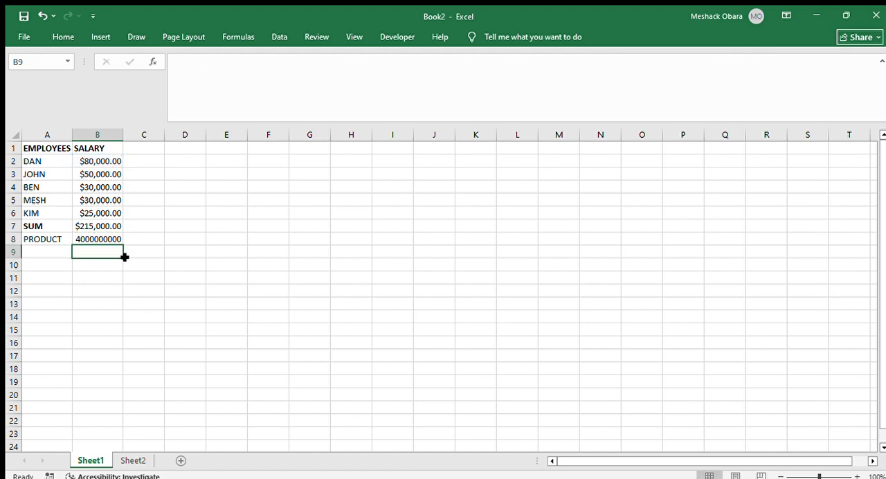
key("ctrl+z")
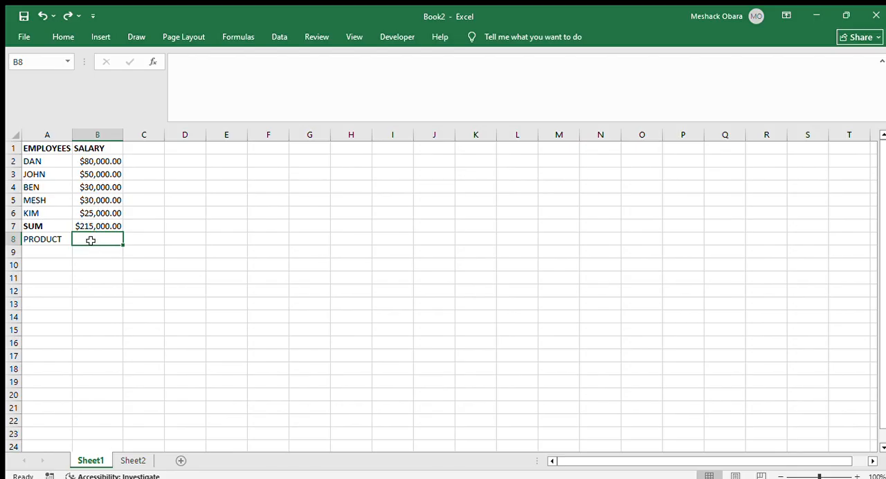
Calculate the product of all salaries in cell B8 with the PRODUCT function over B2:B6
type("=PRO")
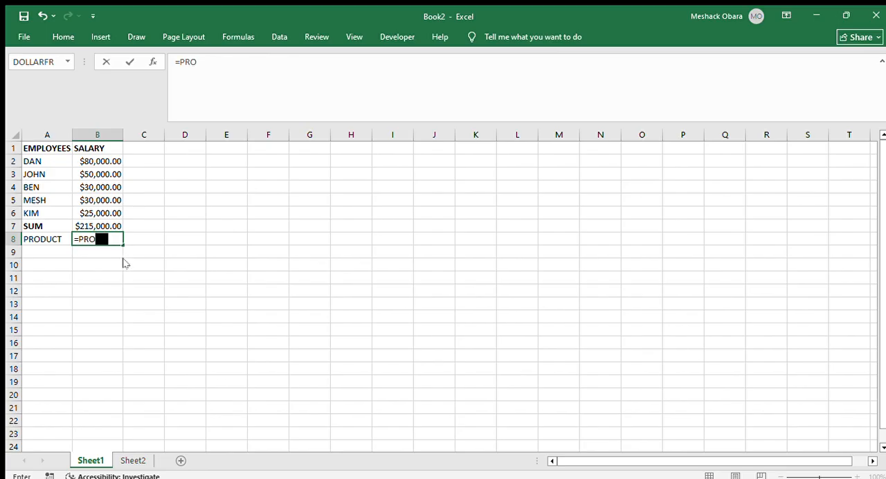
type("DUCT(")
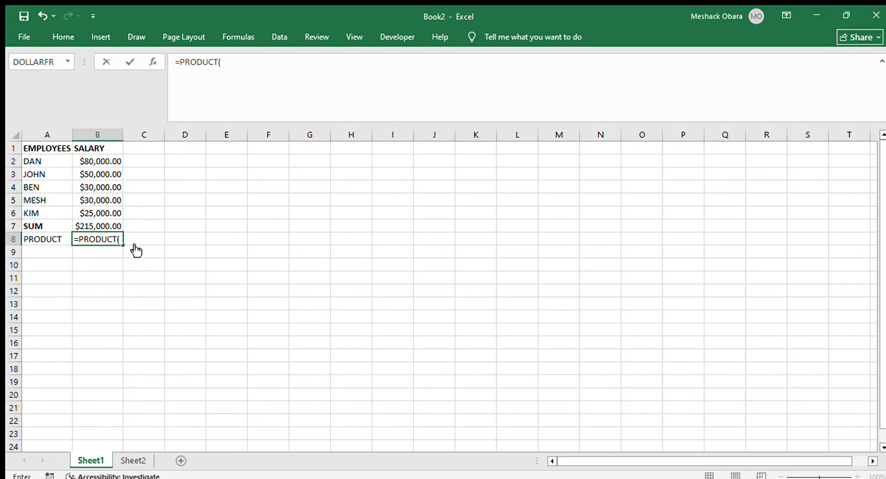
left_click_drag(79, 161, 100, 212)
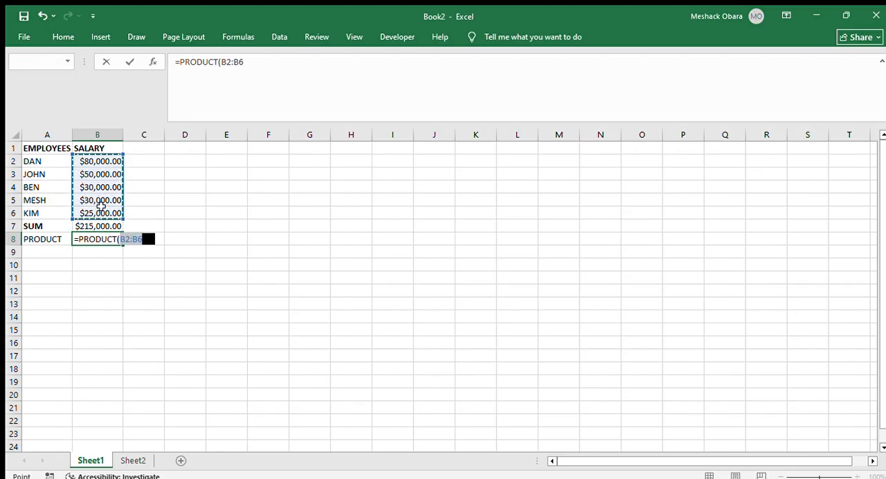
key("Return")
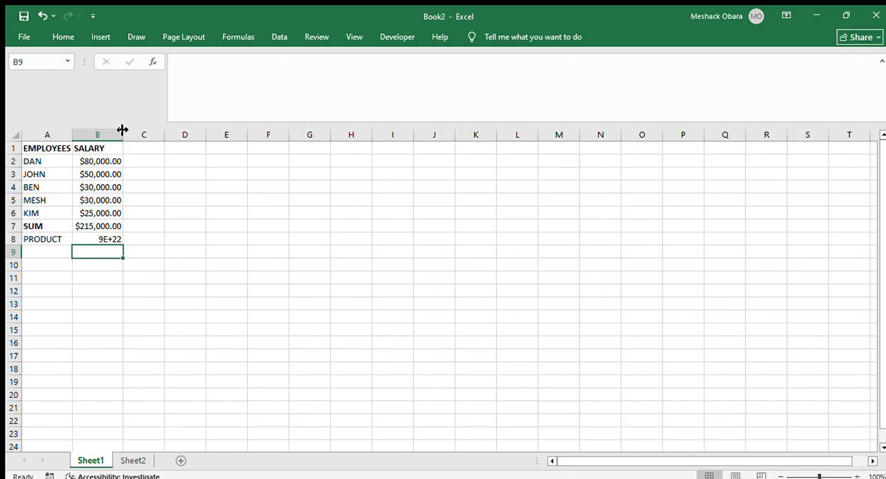
Make the PRODUCT label in cell A8 bold
left_click(39, 247)
left_click(37, 237)
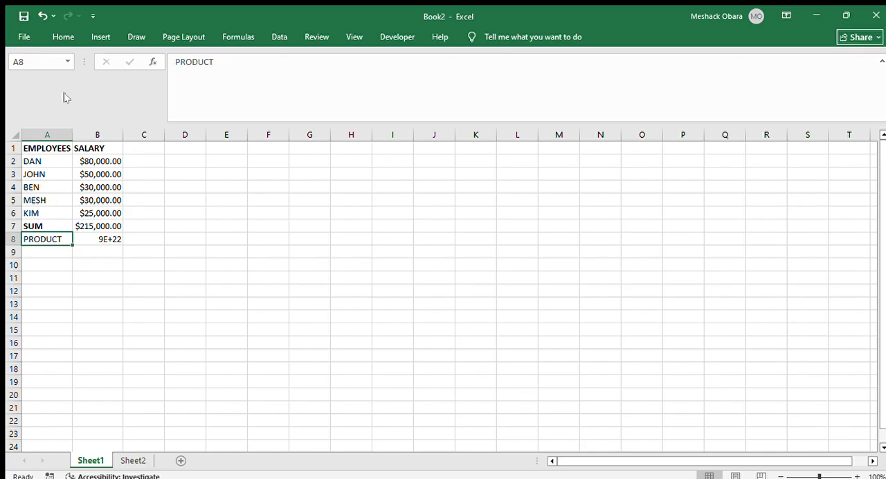
left_click(64, 36)
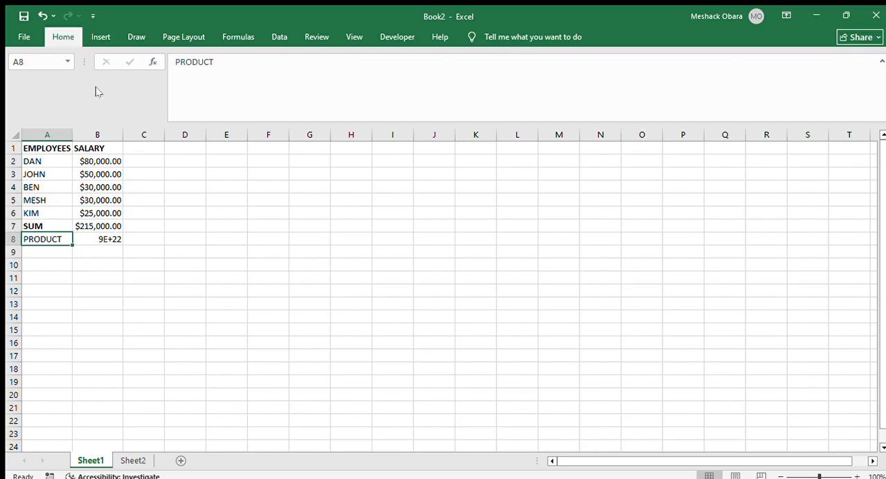
key("ctrl+b")
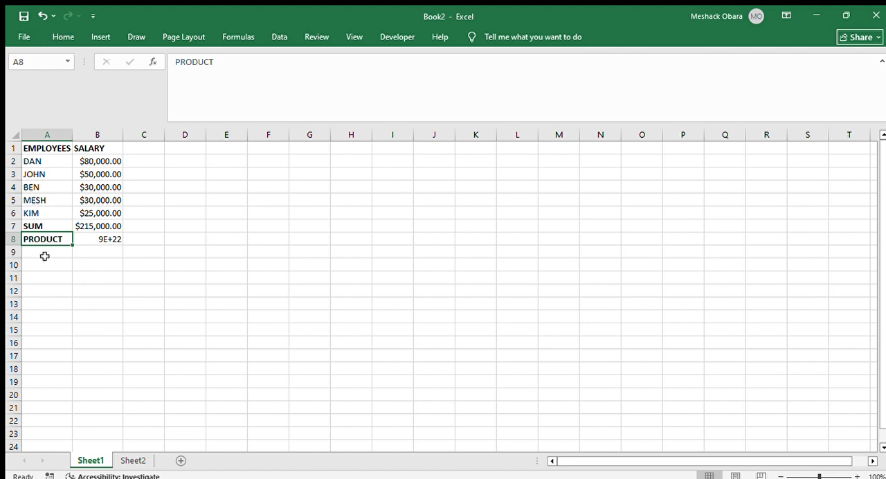
Enter the label AVERAGE in cell A9 below the PRODUCT label
left_click(41, 256)
type("A")
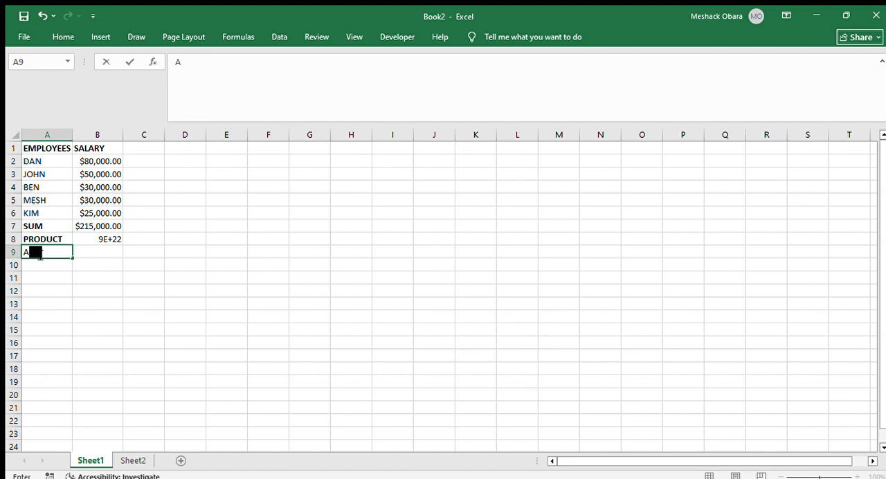
type("VERAG")
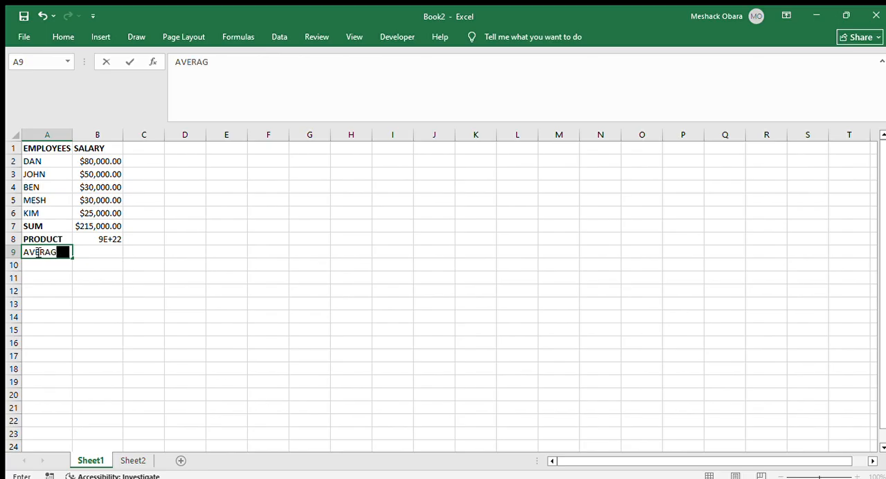
type("E")
Calculate the average salary in cell B9 with the AVERAGE function over B2:B6
left_click(92, 257)
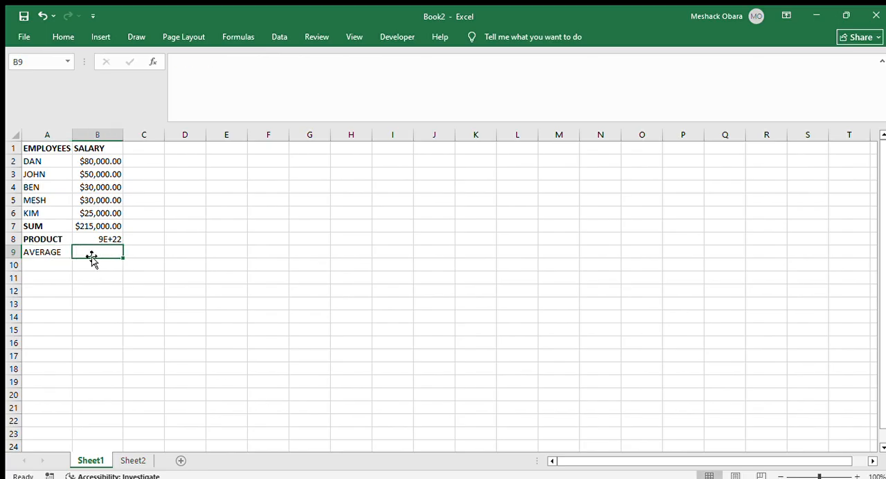
type("=AV")
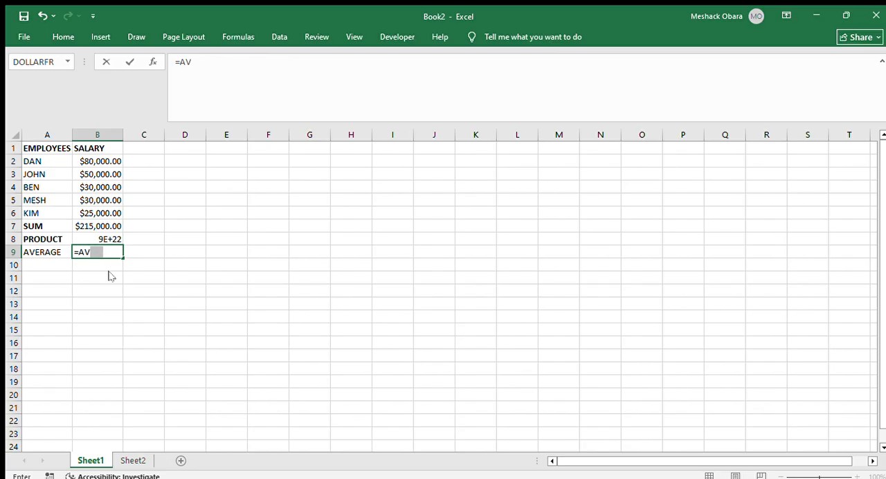
key("Tab")
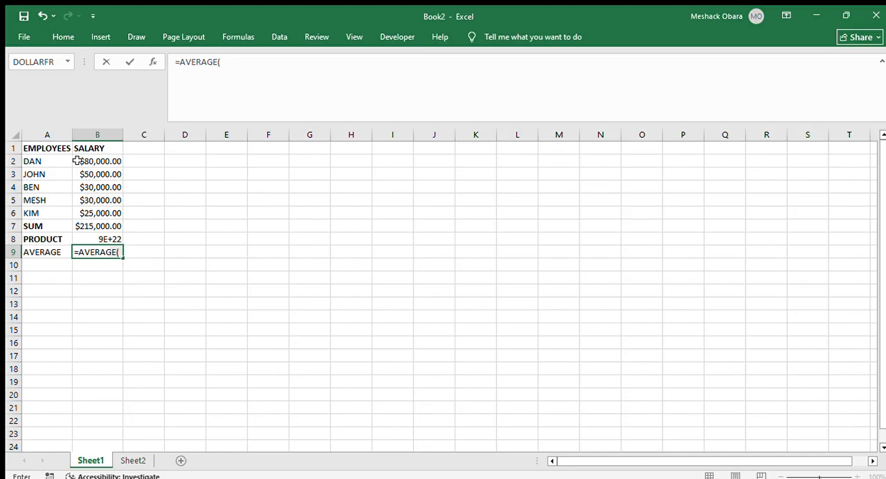
left_click_drag(79, 160, 97, 209)
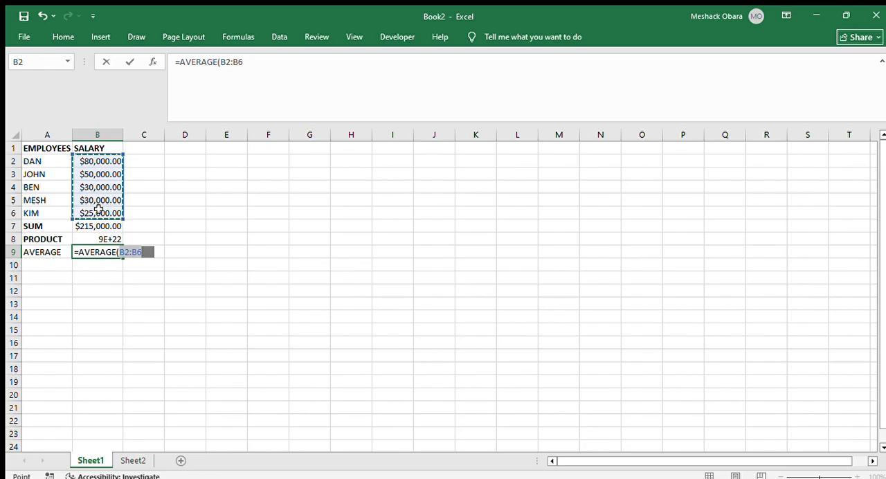
key("Return")
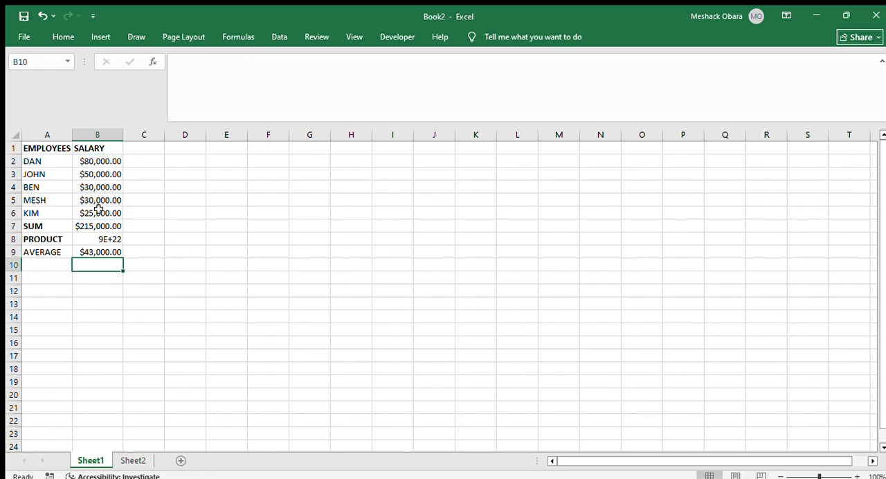
Label cell A10 MAX and calculate the highest salary in cell B10 with the MAX function over B2:B6
left_click(39, 268)
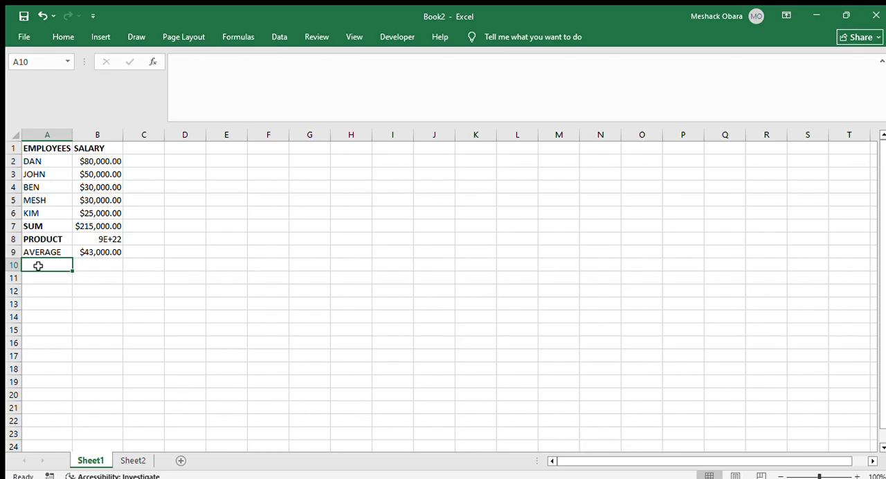
type("M")
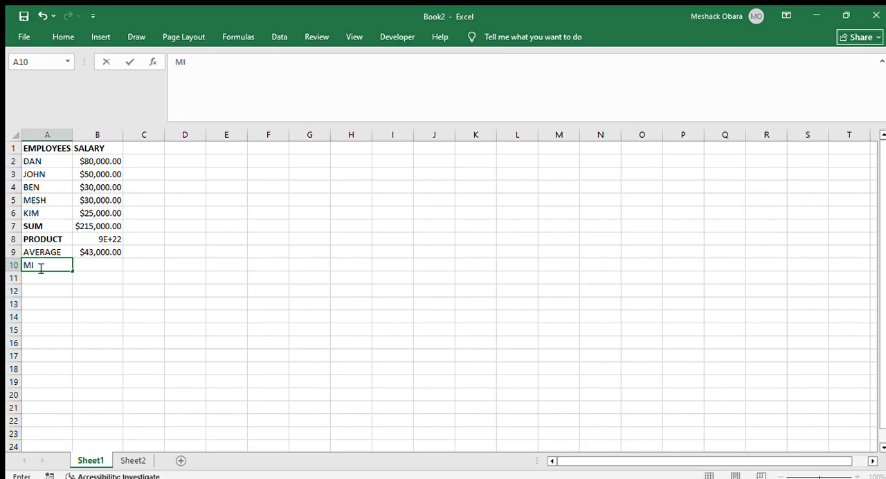
type("AX")
left_click(85, 264)
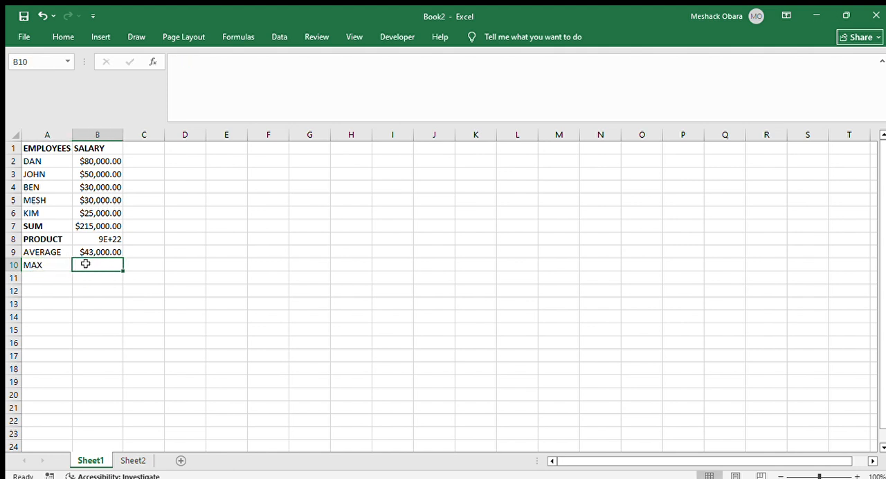
type("=MAX")
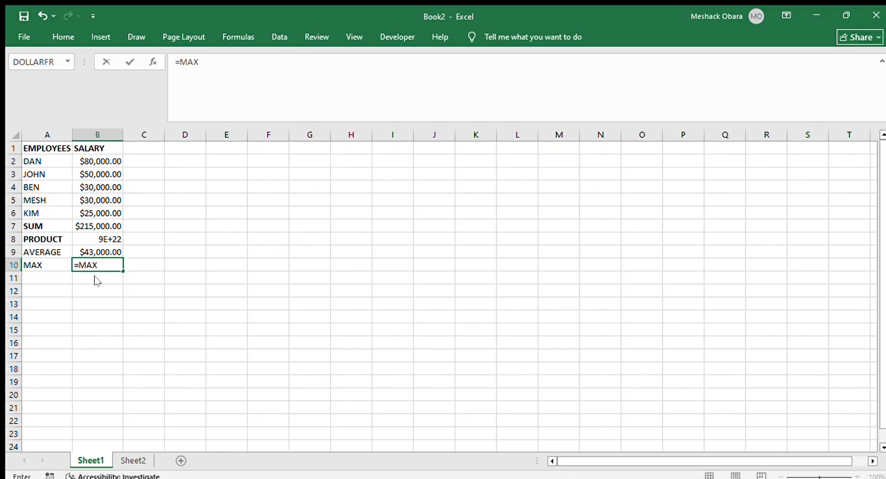
type("(")
left_click_drag(81, 158, 99, 209)
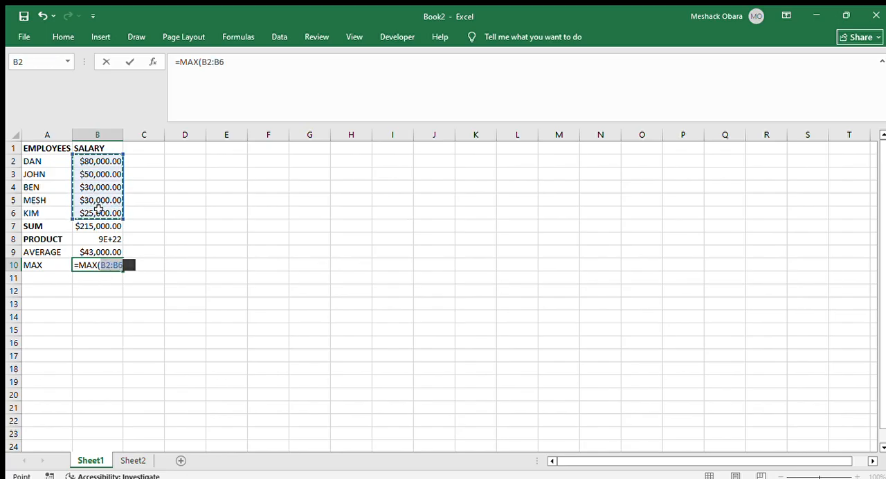
key("Return")
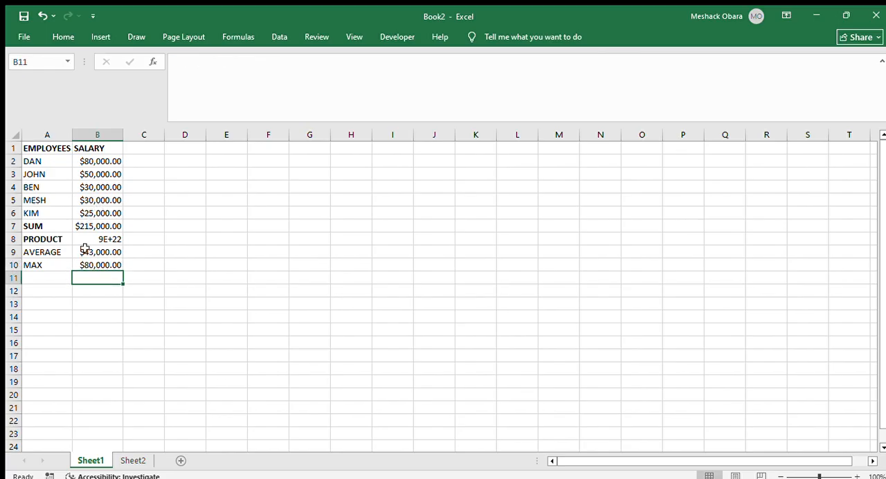
Label cell A11 MIN and calculate the lowest salary in cell B11 with the MIN function over B2:B6
left_click(38, 277)
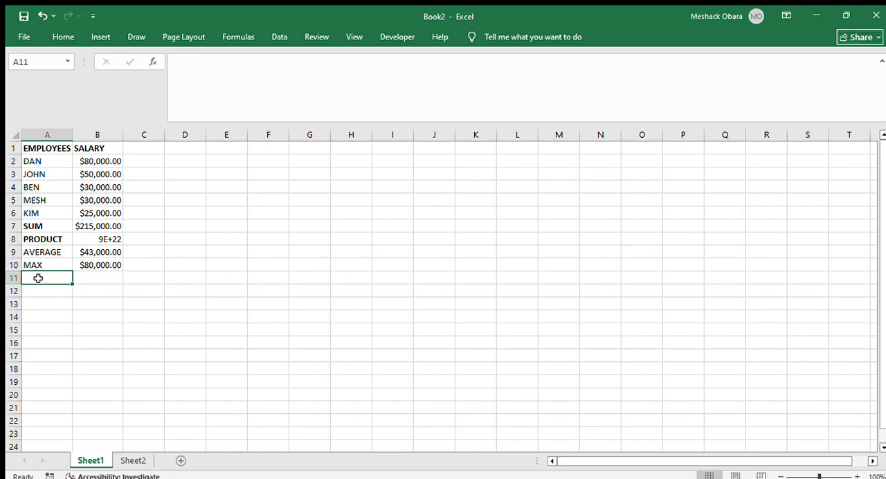
type("MIN")
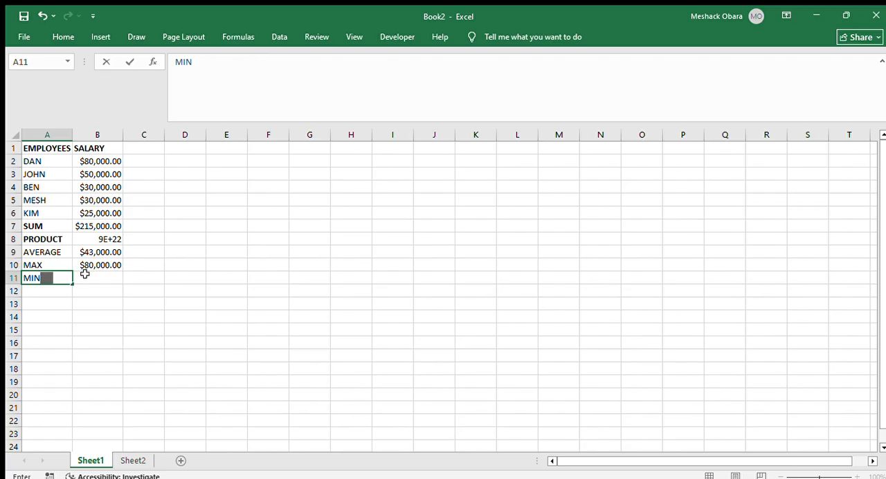
left_click(84, 275)
type("=M")
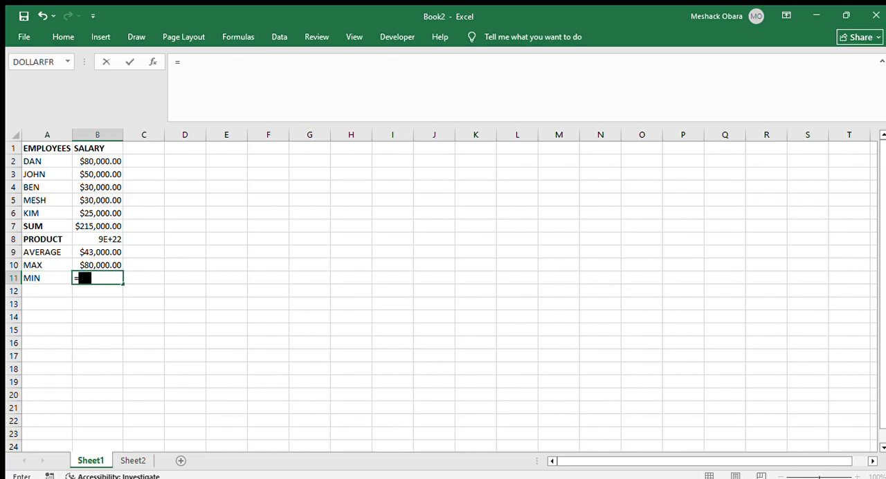
key("BackSpace")
type("MIN")
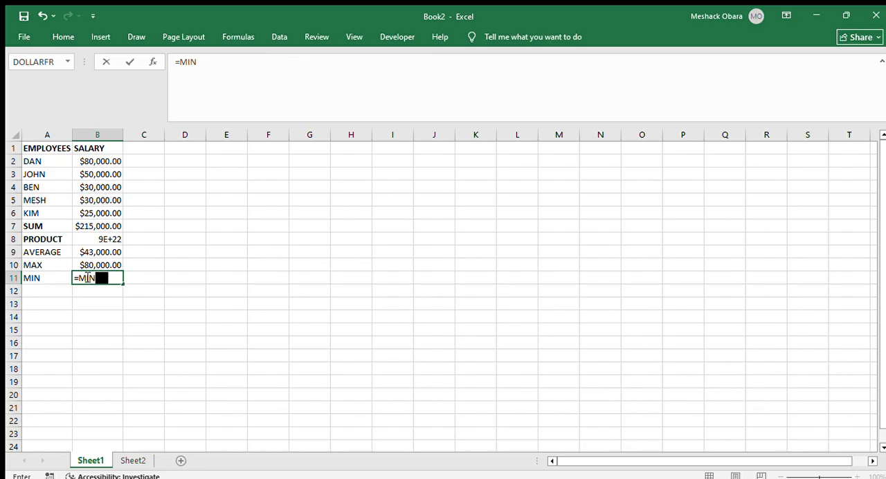
type("(")
left_click_drag(85, 161, 99, 211)
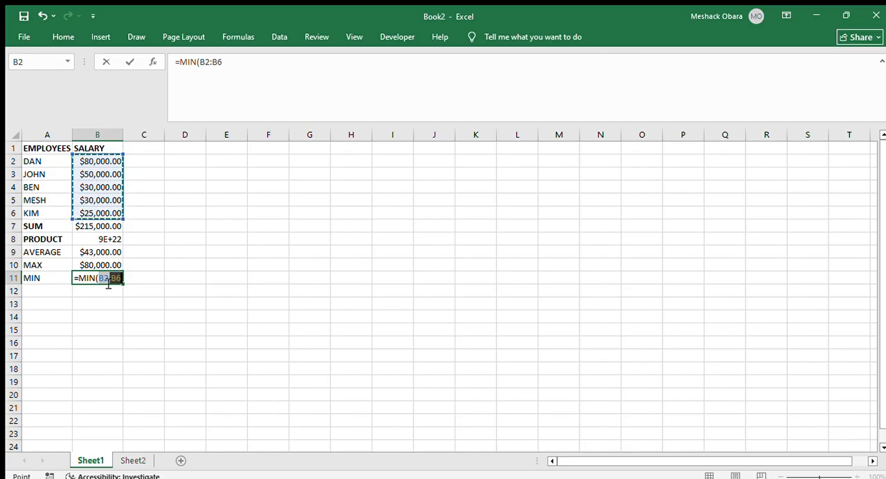
key("Return")
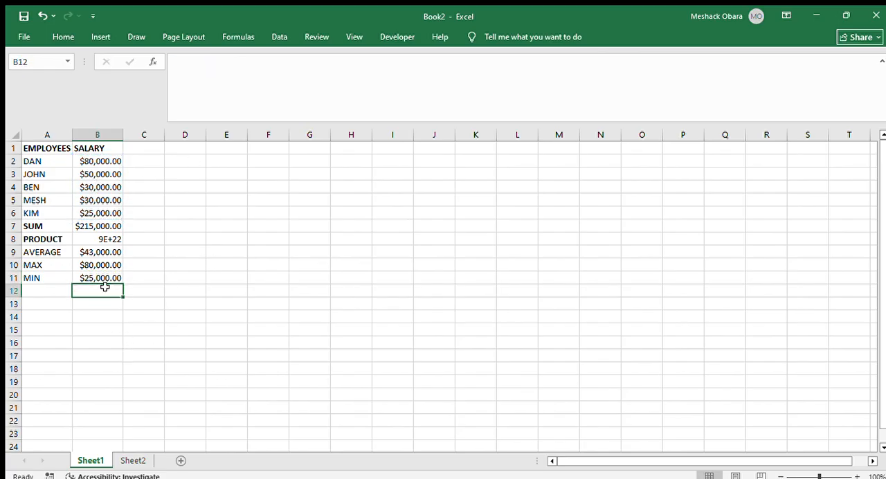
Make the summary labels and their results in A7:B11 bold
left_click_drag(26, 226, 105, 273)
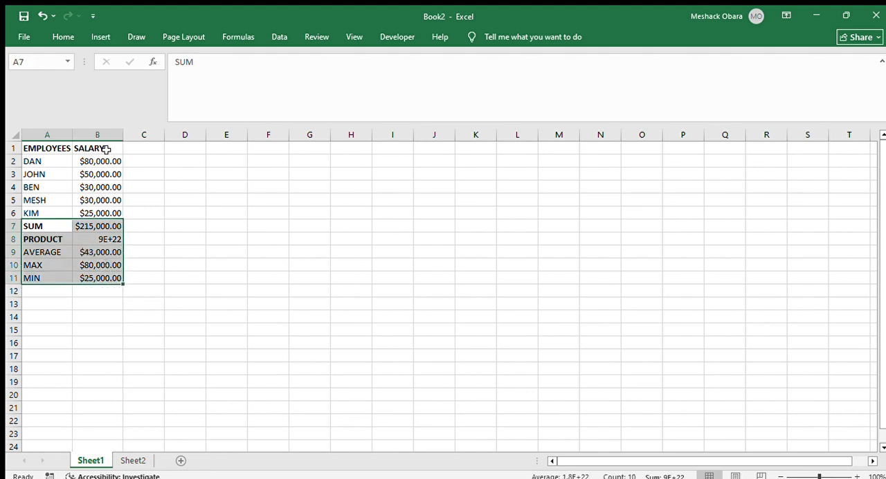
left_click(70, 36)
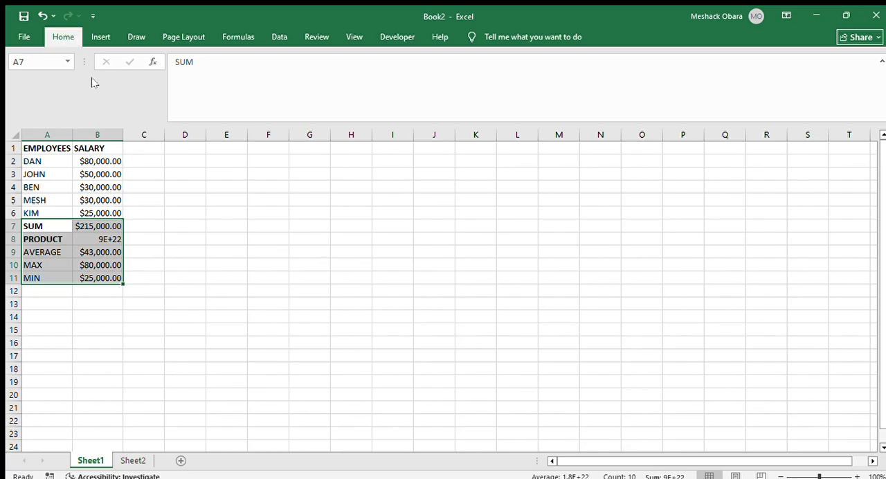
key("ctrl+b")
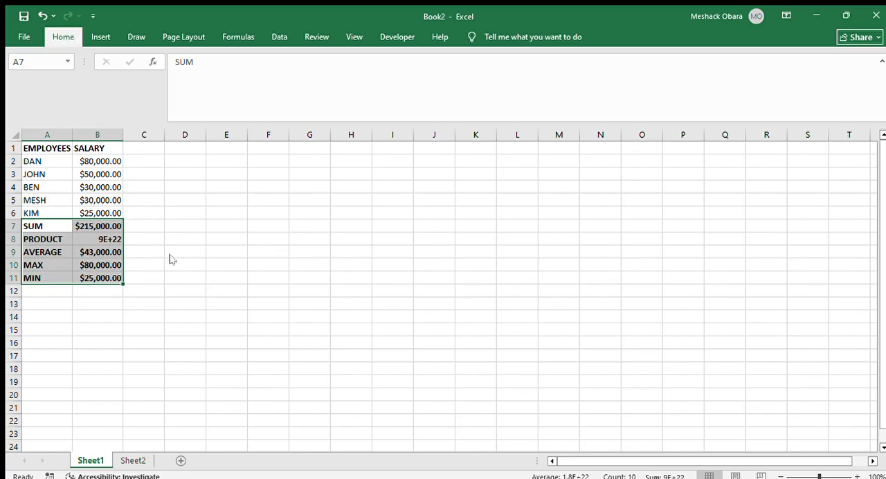
left_click(176, 259)
left_click(164, 214)
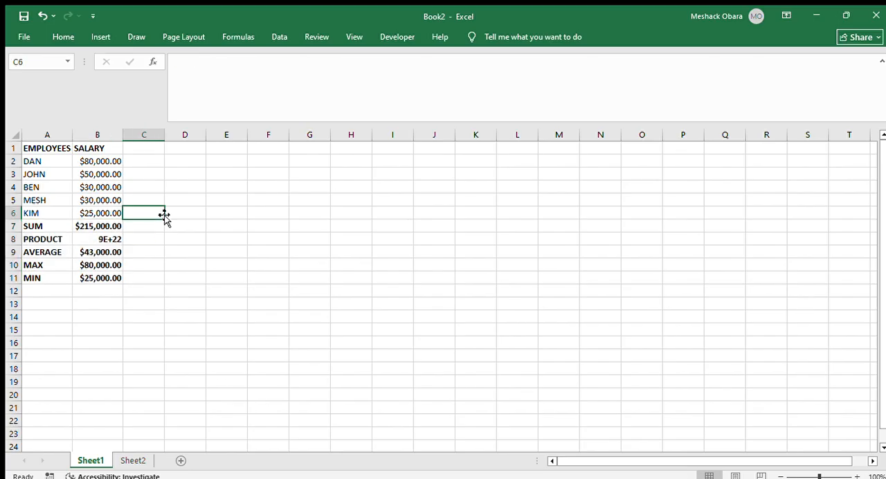
left_click(144, 265)
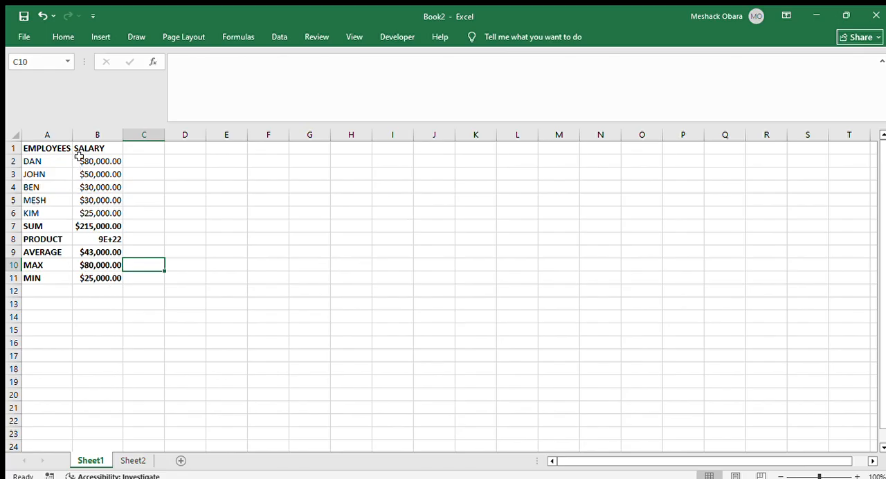
Name the salary cells B2:B6 as the range RANGE1
left_click_drag(79, 158, 104, 208)
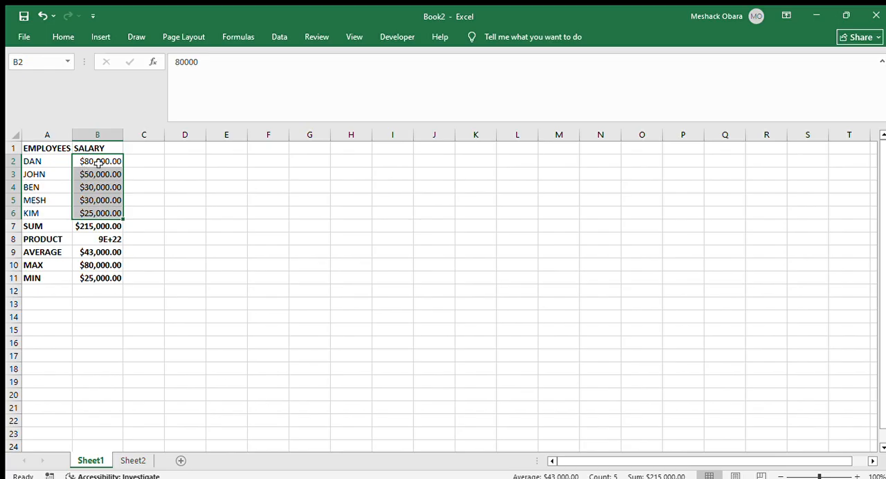
left_click(66, 61)
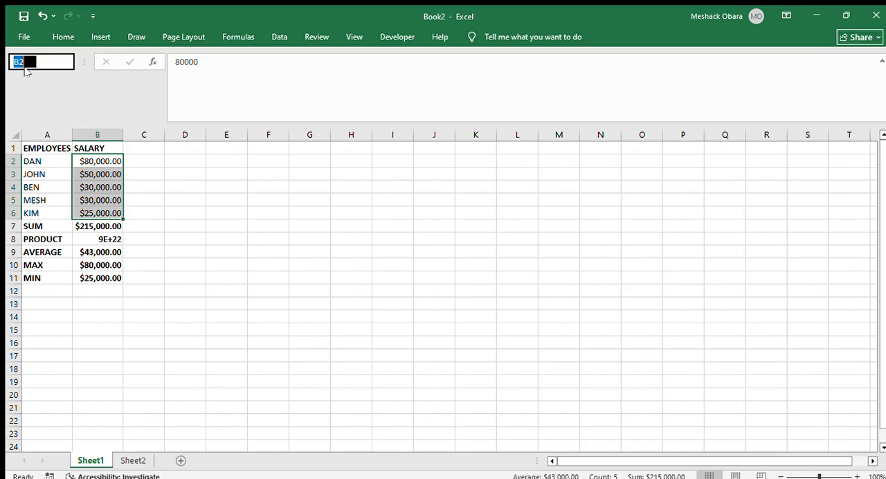
type("RANGE")
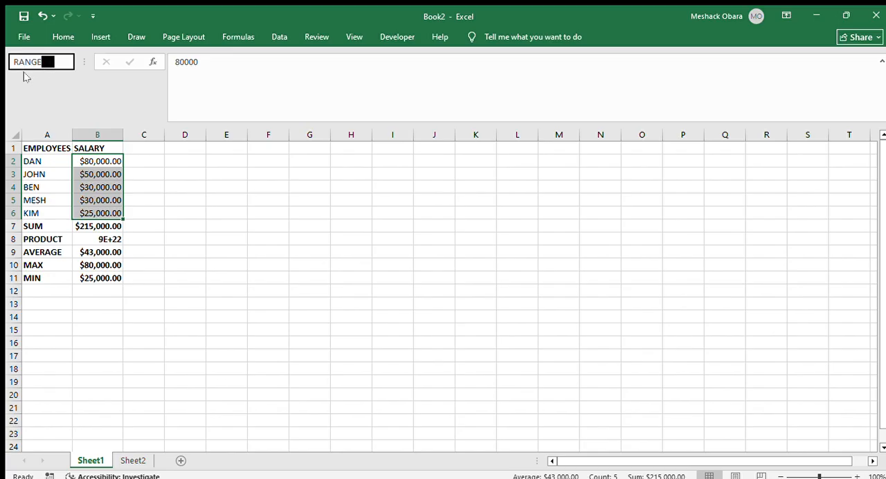
type("1")
key("Return")
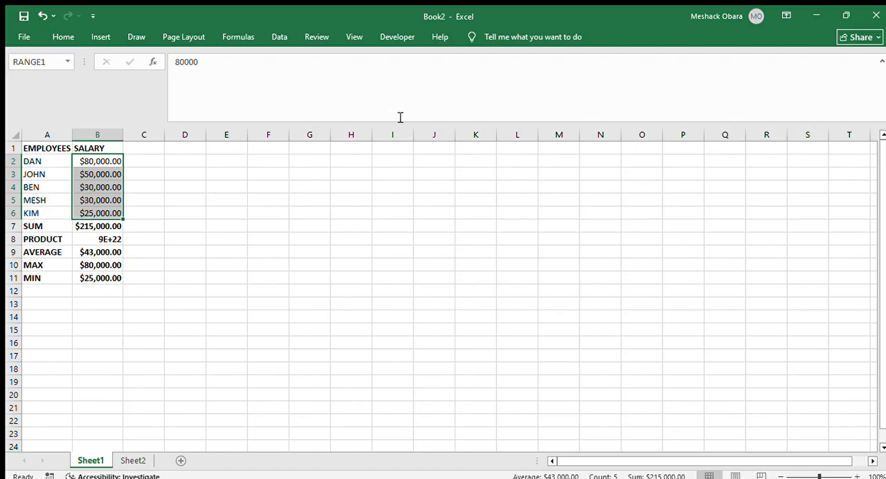
Try to reference the named range directly in cell I1 with the formula =RANGE1
left_click(386, 148)
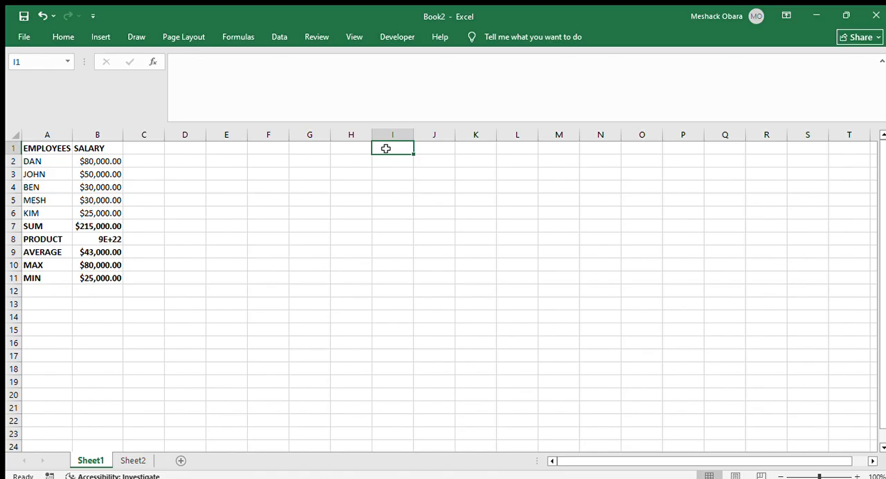
type("=RA")
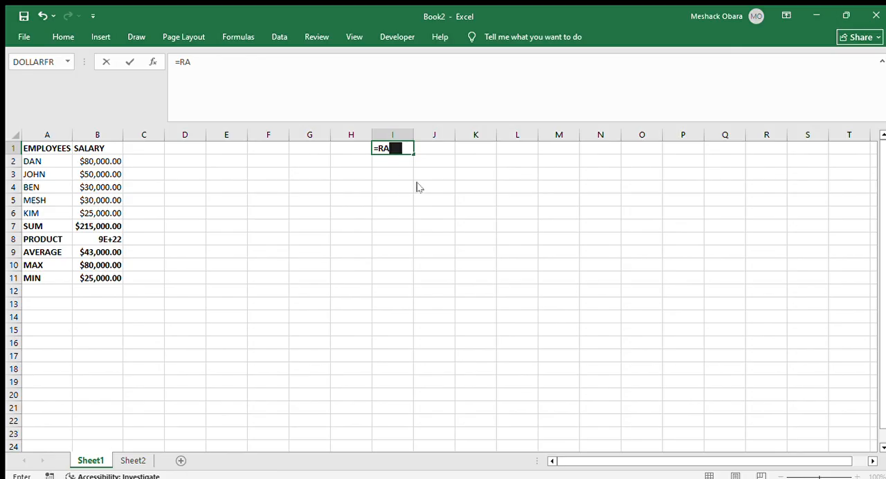
type("NGE1")
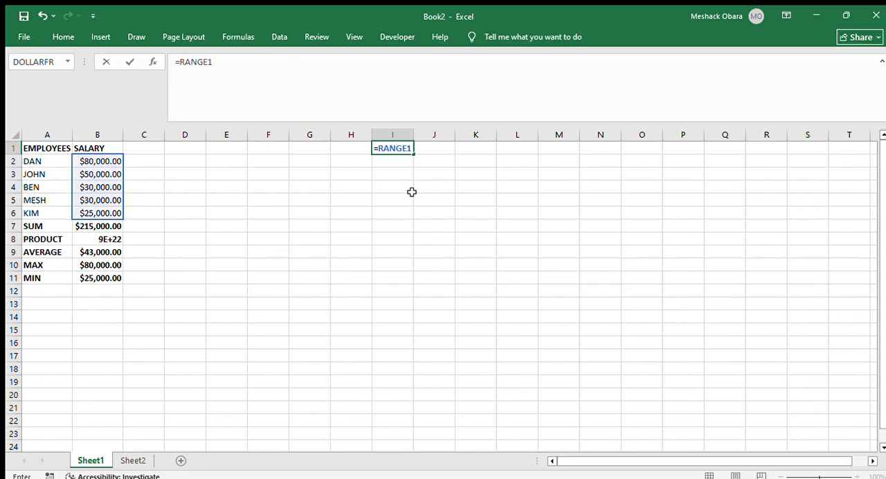
key("Return")
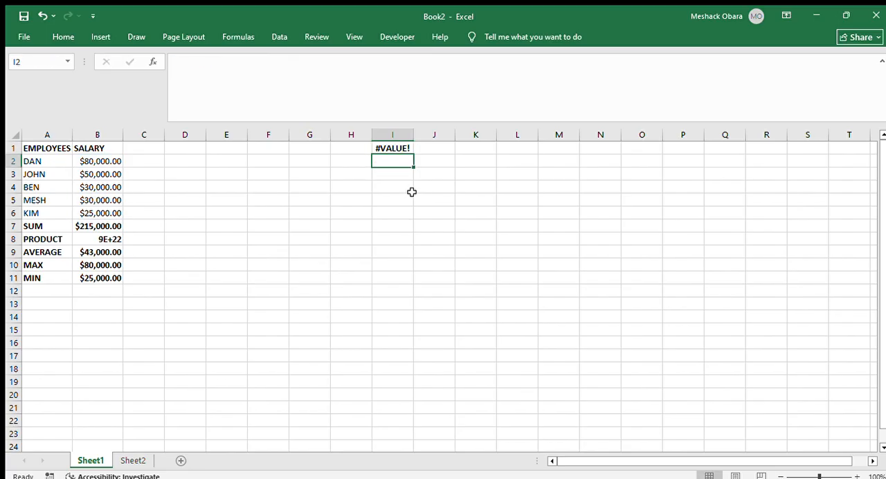
Replace the formula in cell I1 with =SUM(RANGE1) to total the salaries through the named range
double_click(399, 148)
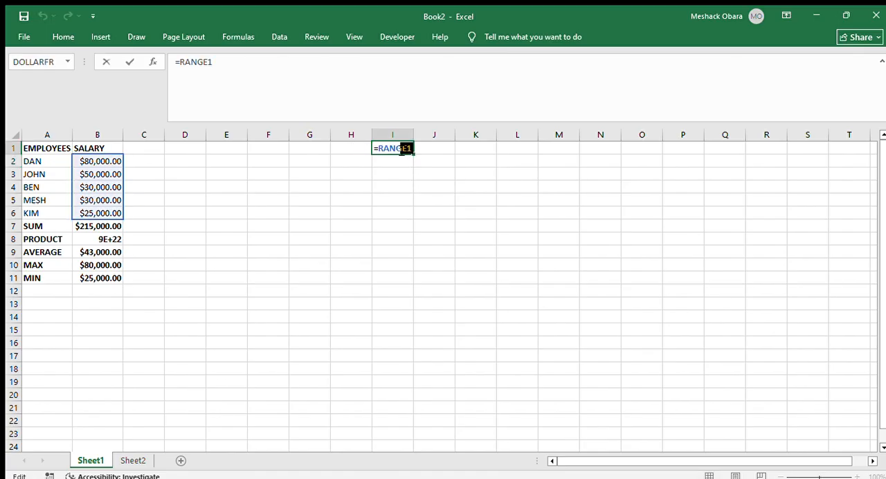
double_click(413, 149)
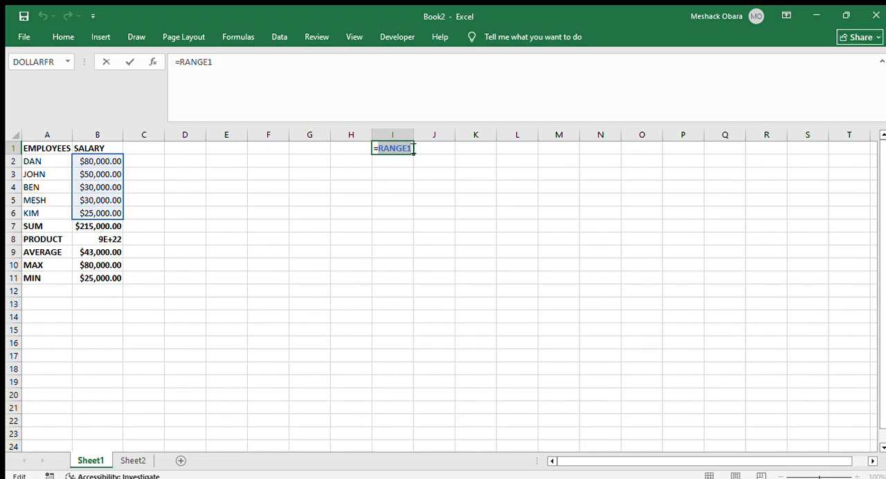
key("BackSpace")
key("BackSpace")
type("=")
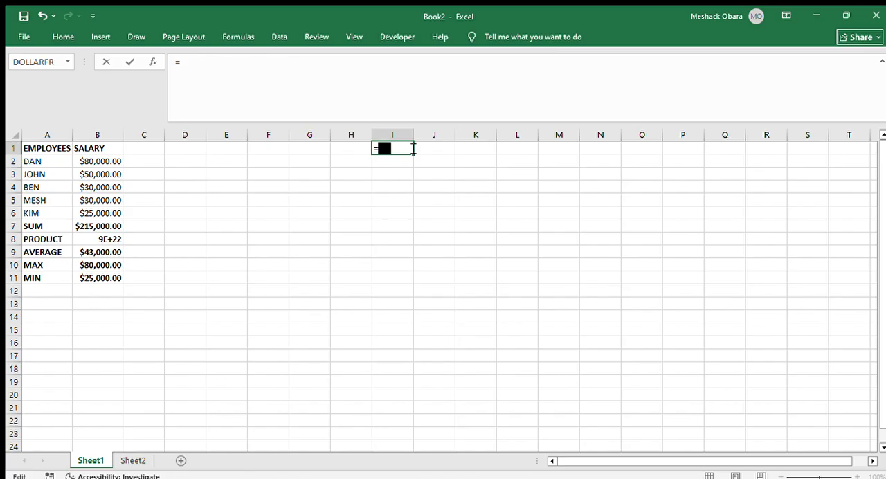
type("SUM")
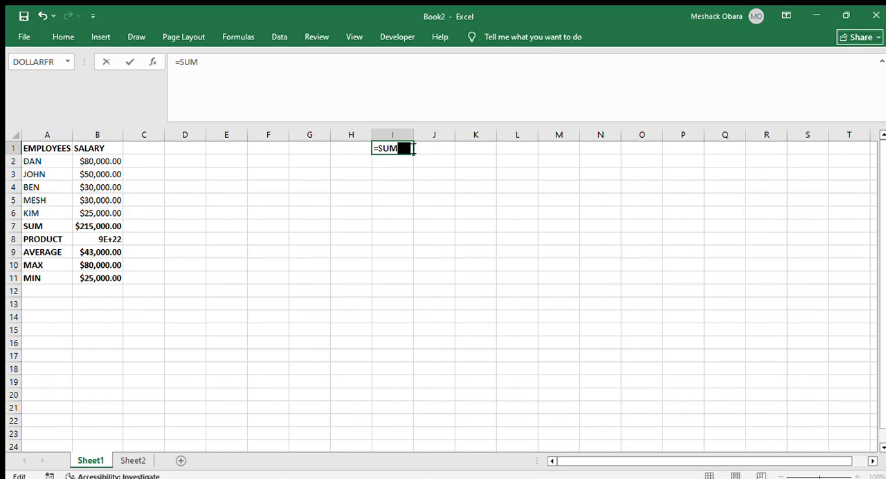
type("(RANGE")
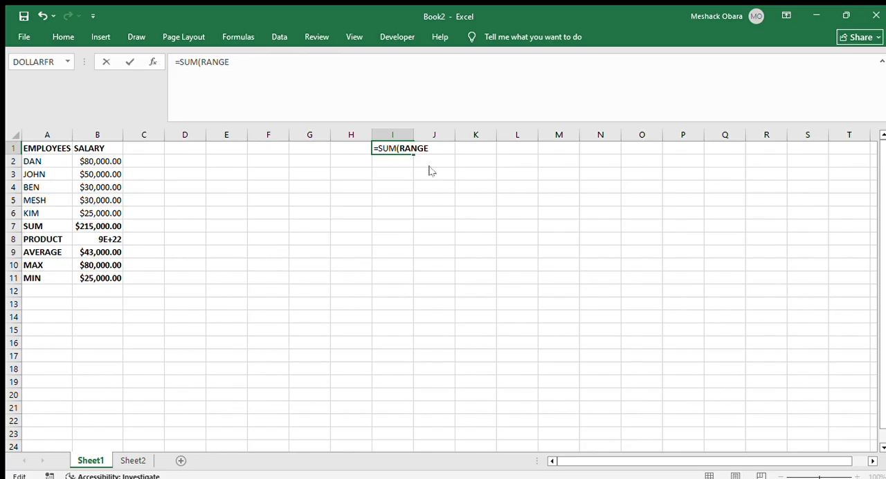
type("1")
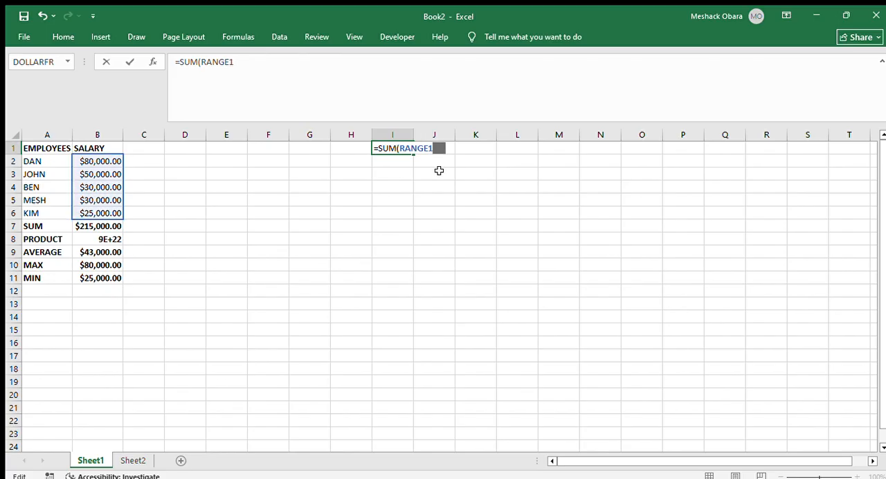
type(")")
key("Return")
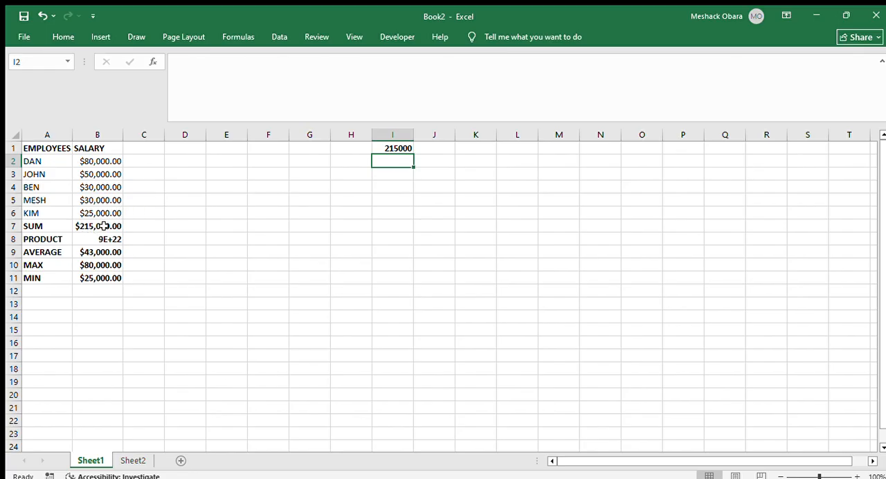
left_click(407, 147)
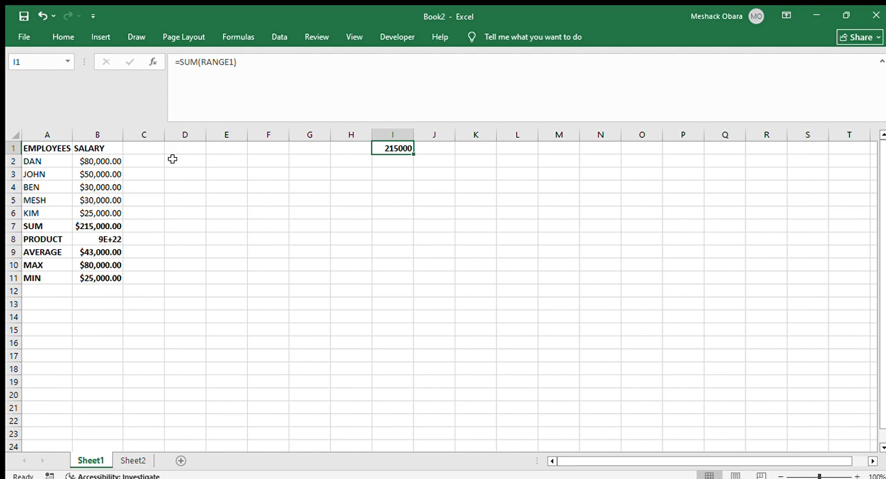
left_click(434, 172)
key("Up")
key("Up")
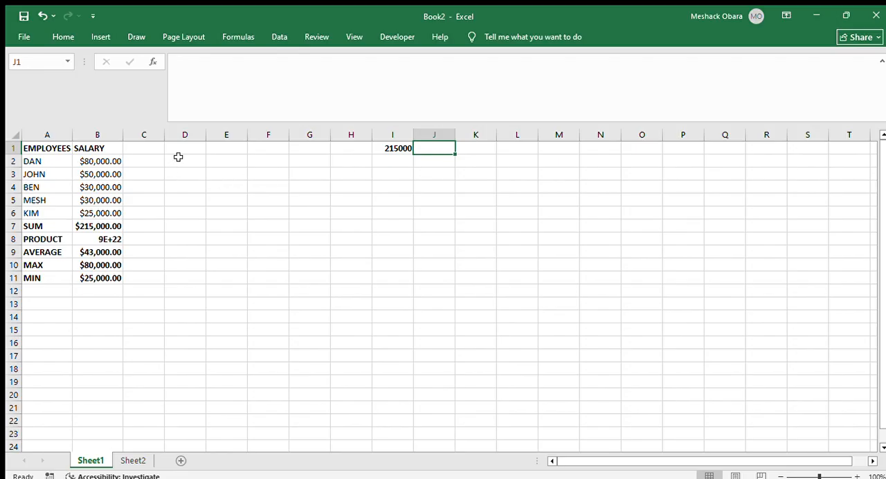
left_click_drag(178, 158, 374, 254)
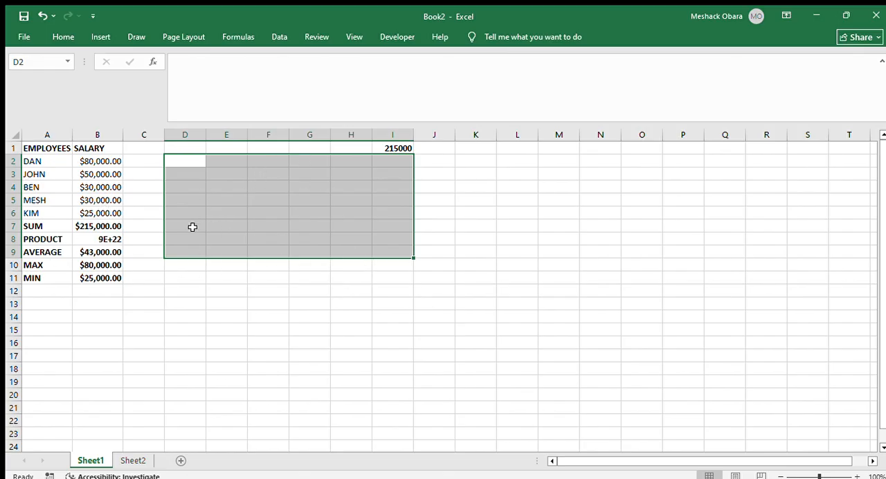
Write the range reference D2:I9 as text in cell E4 and erase the entry
left_click(237, 187)
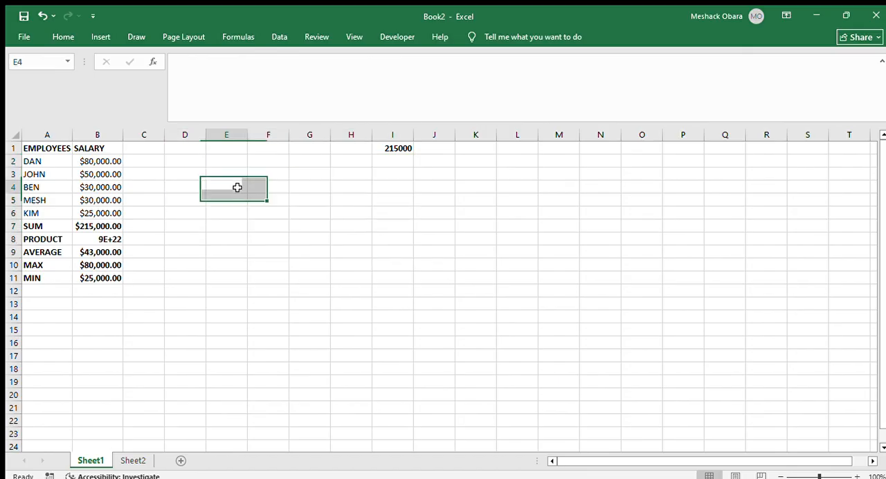
type("D2:")
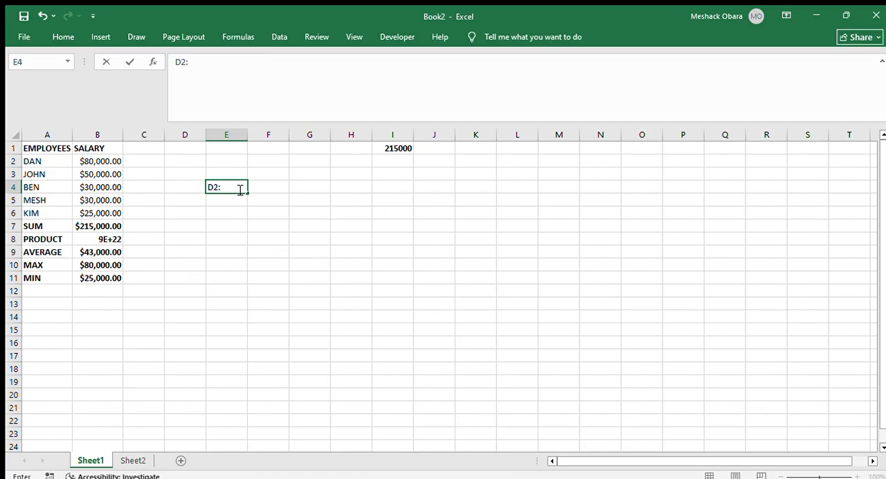
type("I9")
key("BackSpace")
key("BackSpace")
key("BackSpace")
key("BackSpace")
key("BackSpace")
Try to enter a SUM formula in cell C2, extending its range from B2:B3 to B2:C3, and undo the entry
left_click_drag(80, 160, 99, 172)
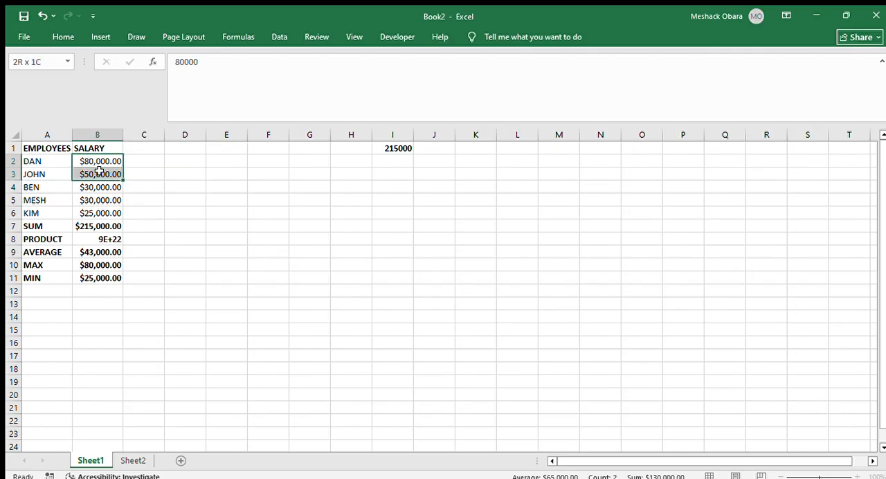
left_click(151, 159)
type("=")
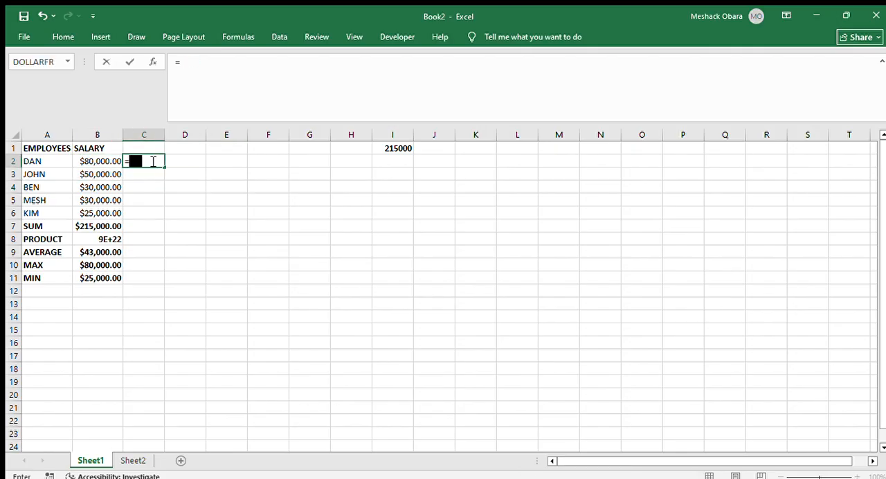
type("SUM")
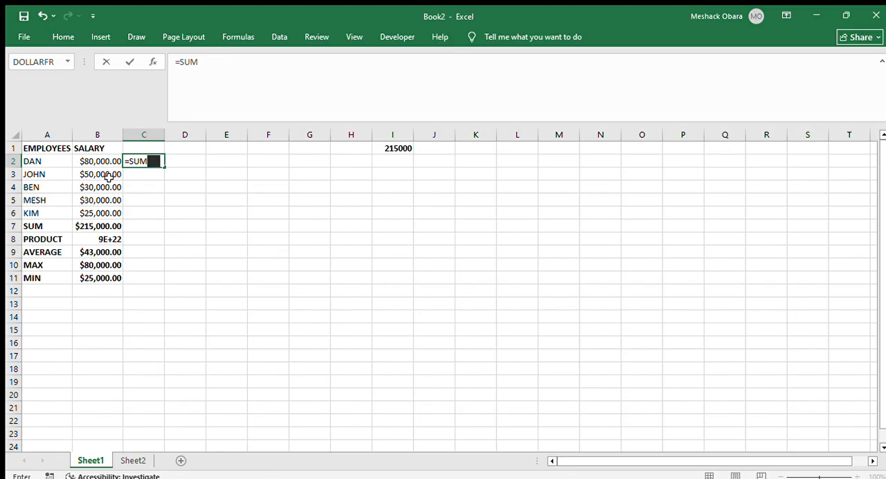
type("(")
left_click_drag(81, 160, 96, 174)
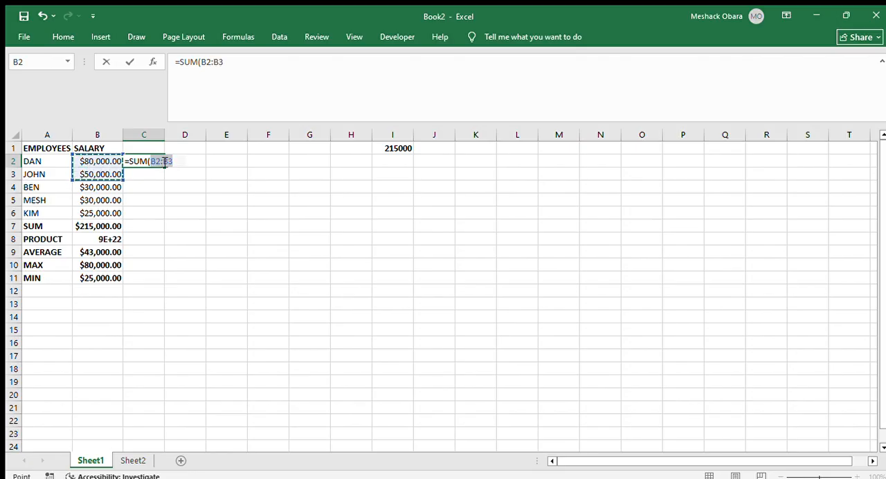
left_click_drag(151, 162, 174, 163)
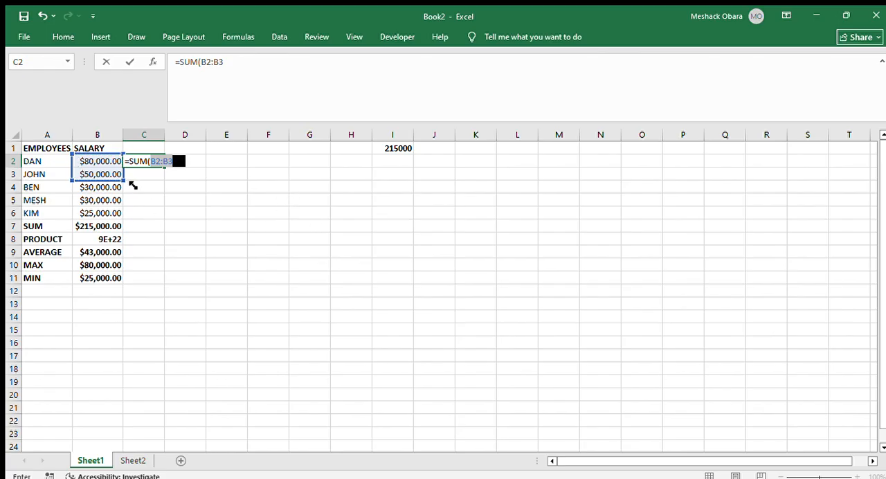
left_click_drag(148, 186, 158, 181)
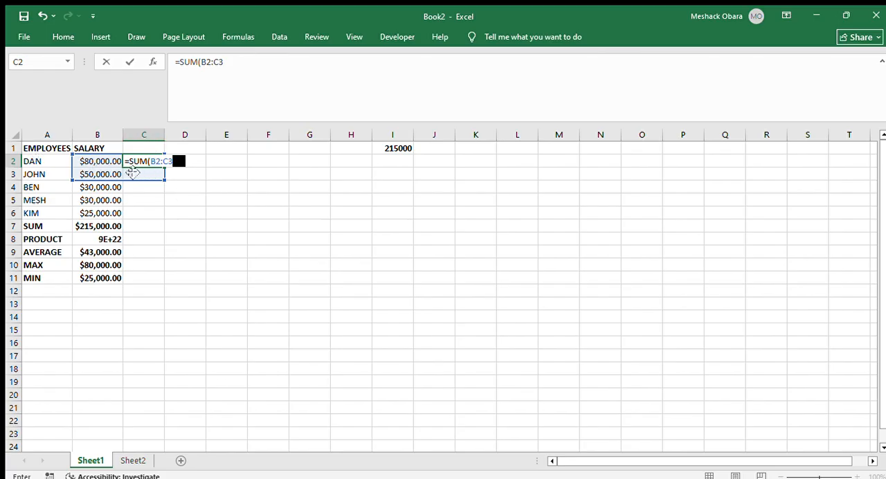
key("Return")
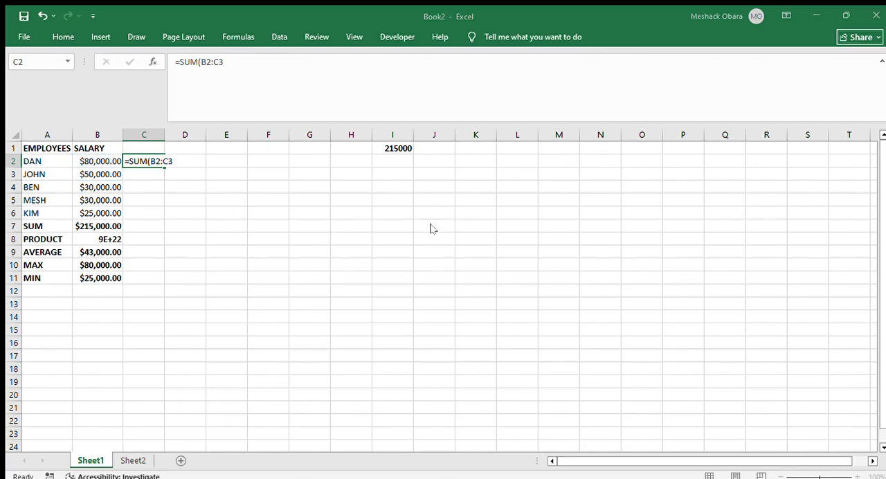
left_click(554, 166)
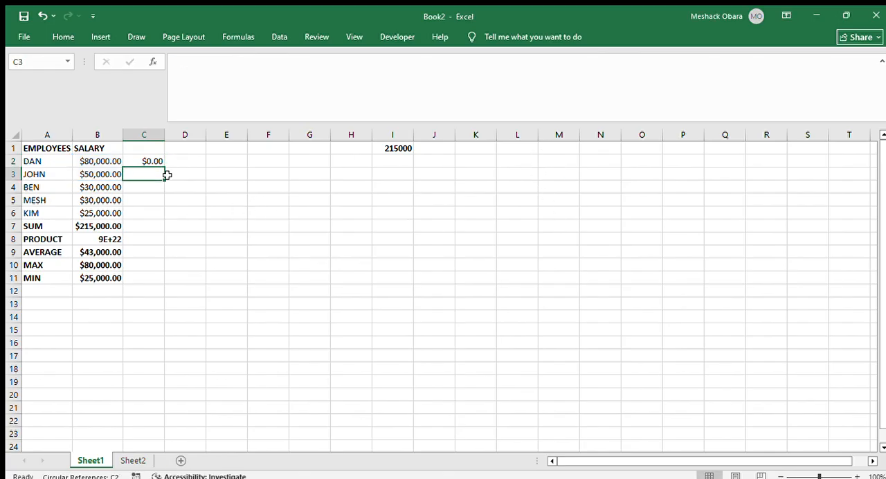
key("ctrl+z")
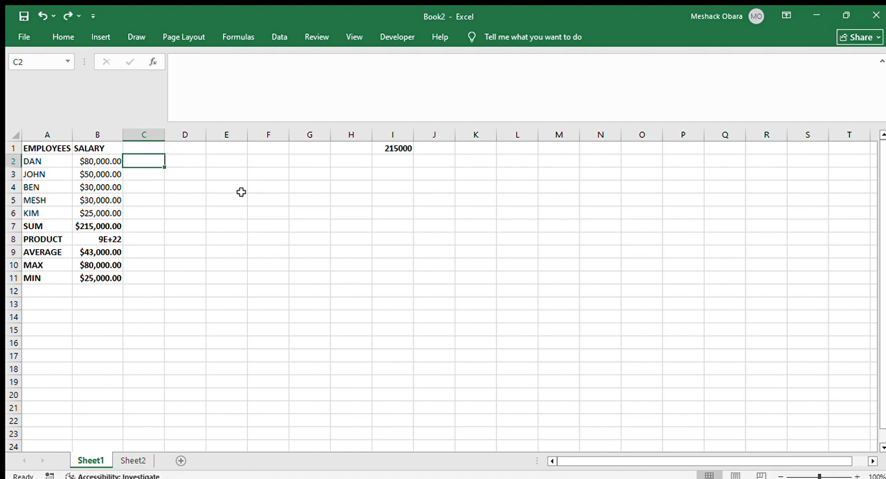
scroll(257, 205, "down", 2)
scroll(258, 205, "up", 2)
left_click(142, 174)
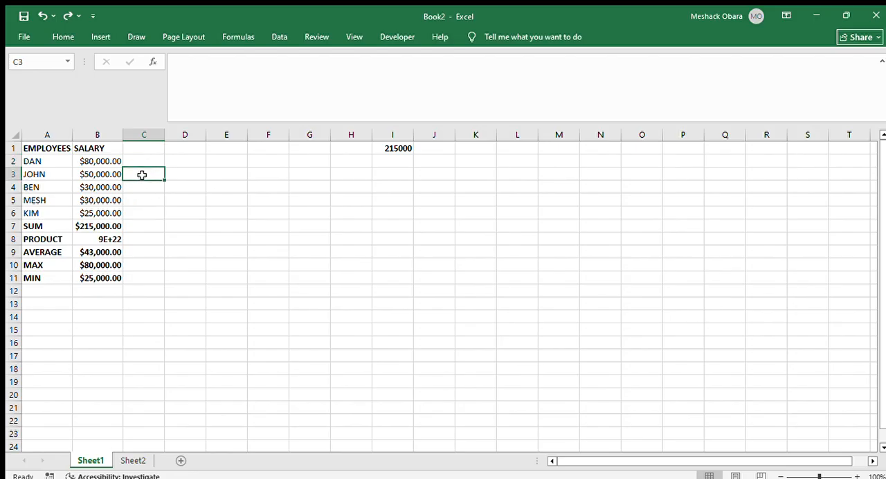
key("Up")
key("Up")
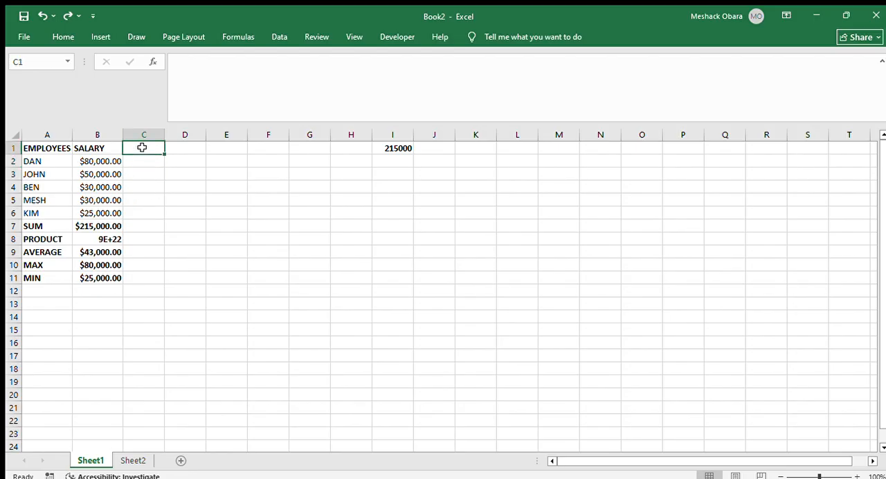